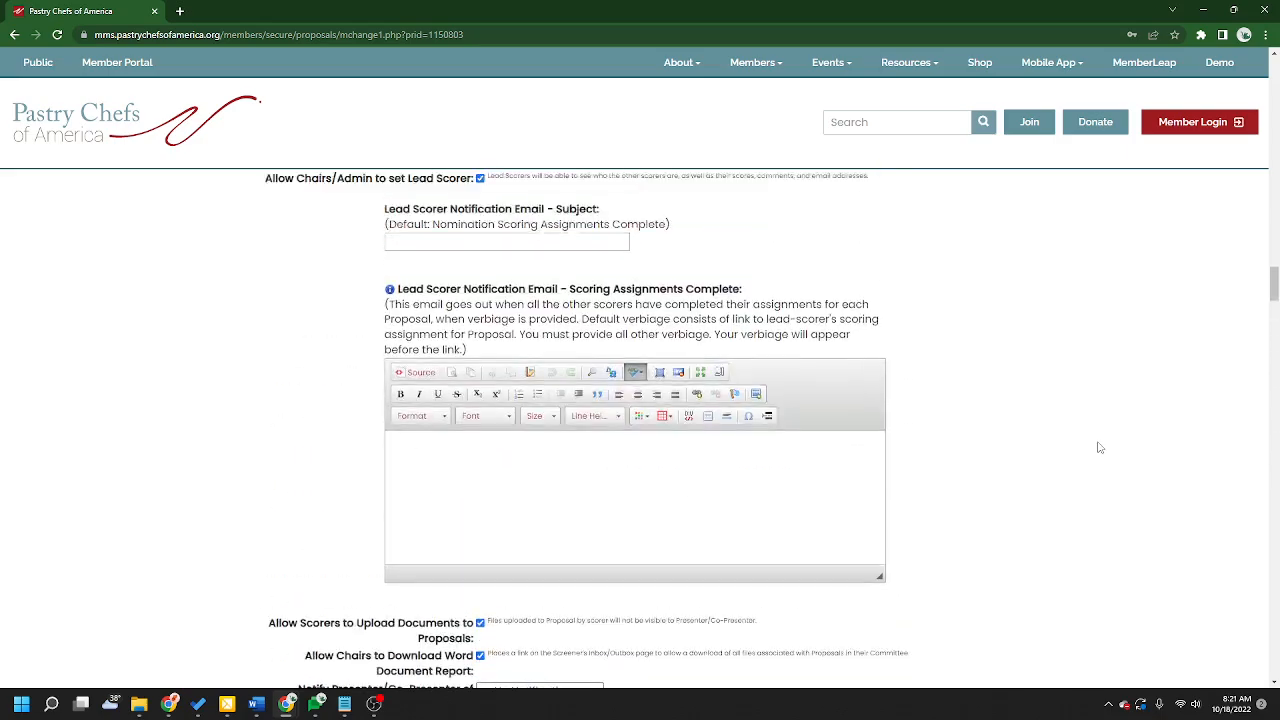
scroll(1099, 425, up, 20)
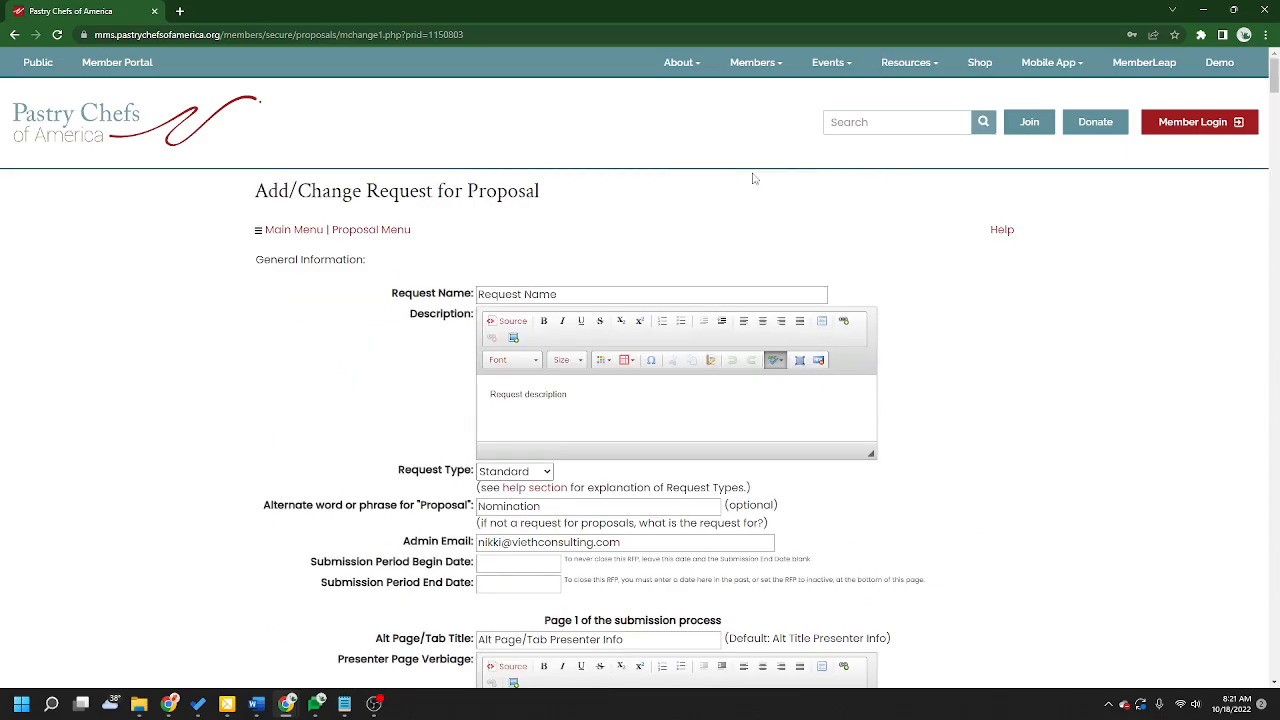
Step: Scroll through the Add/Change Request for Proposal form down to the General System Configuration section
scroll(1010, 380, down, 20)
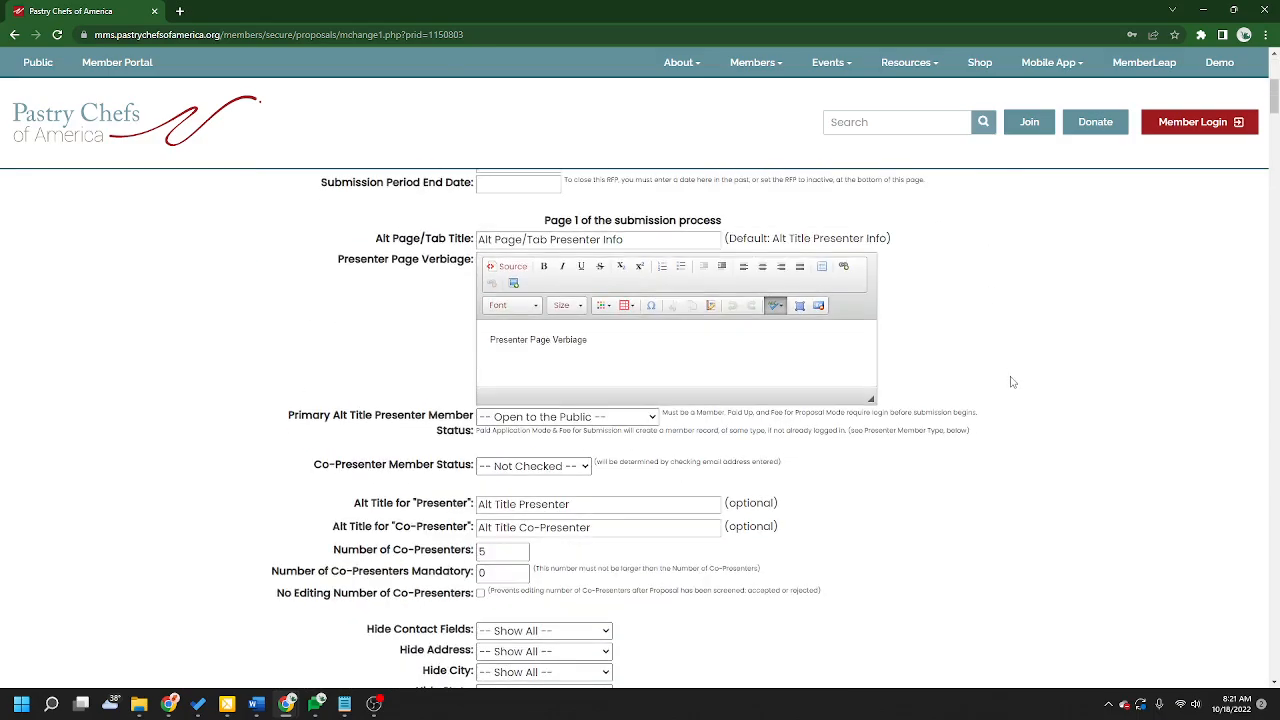
scroll(1013, 380, down, 12)
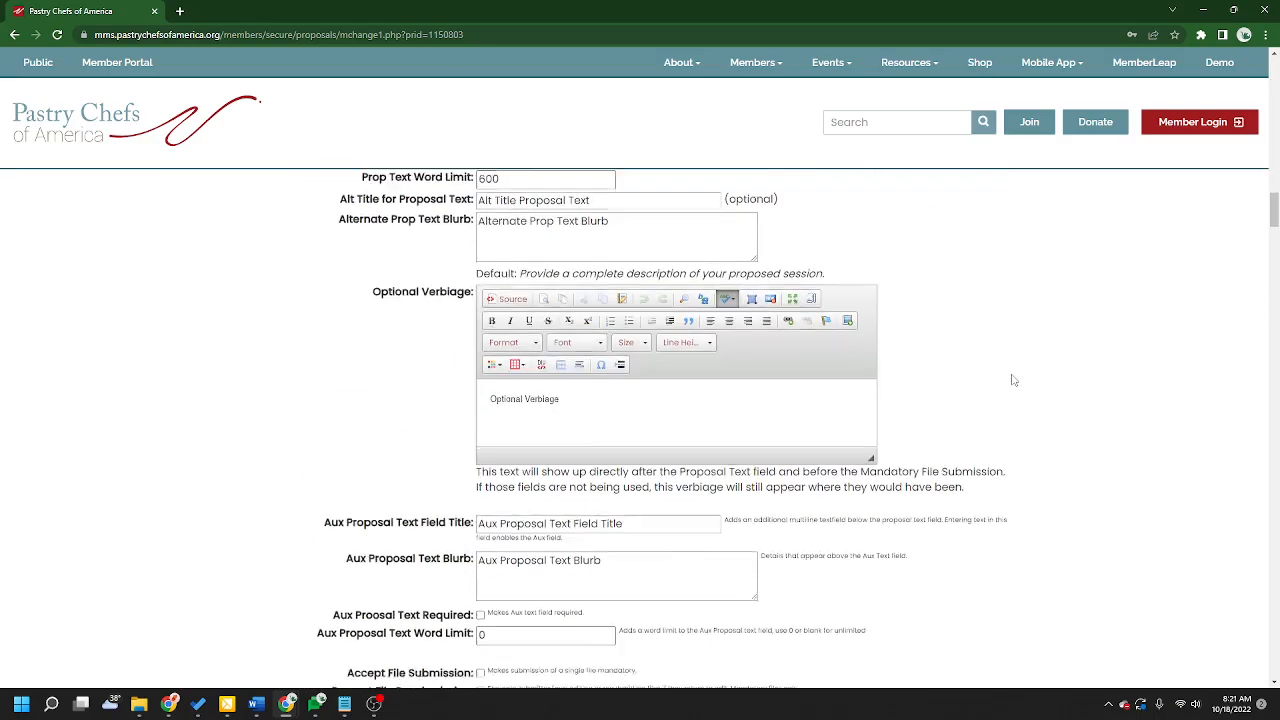
scroll(1013, 380, down, 7)
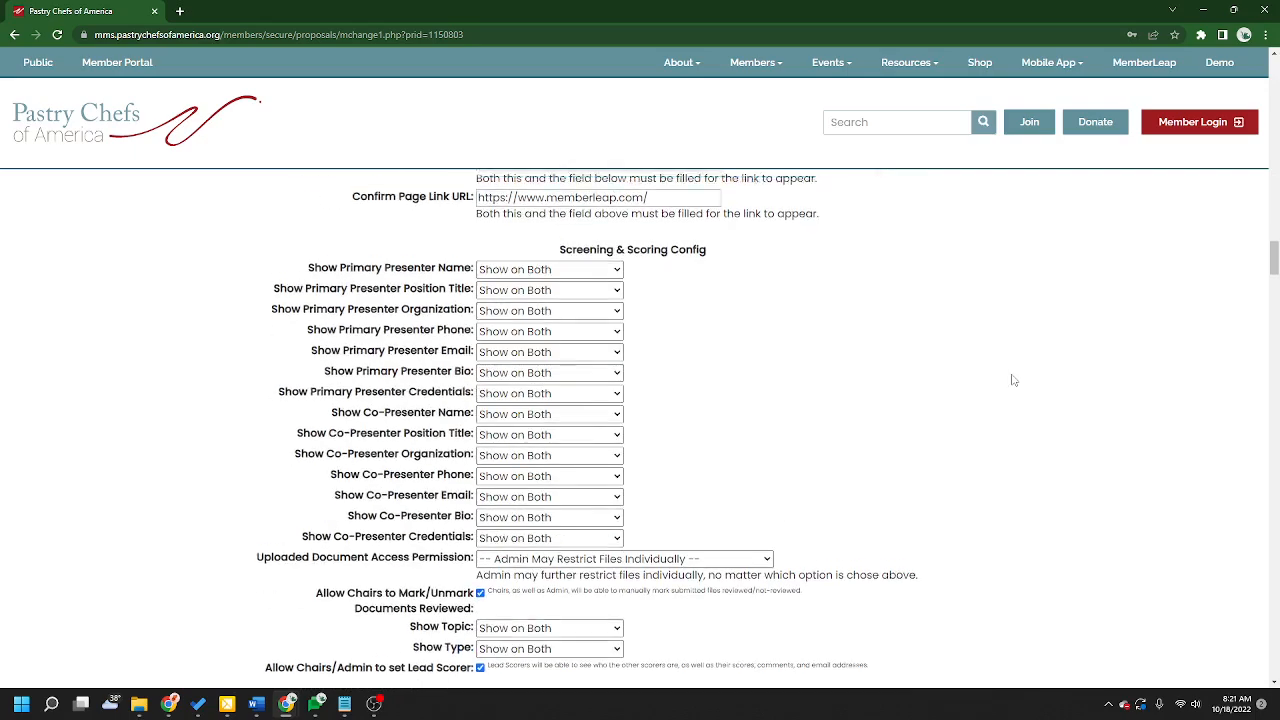
scroll(967, 363, down, 3)
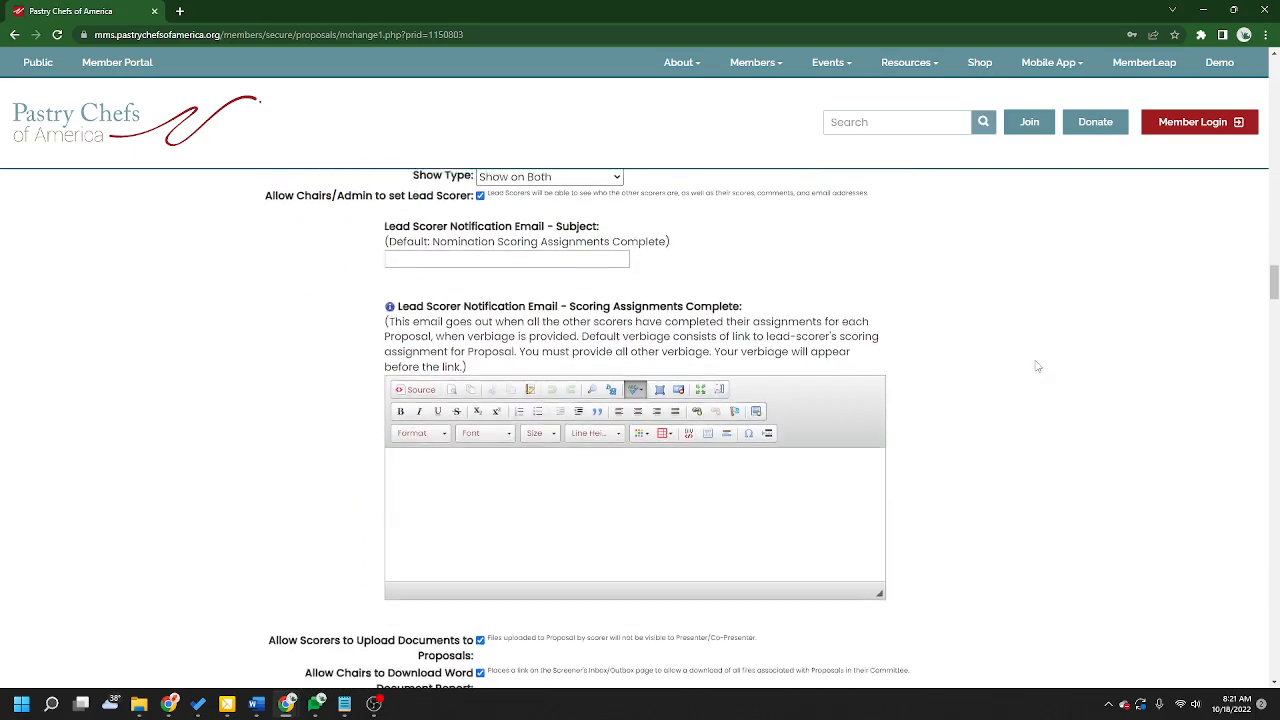
scroll(1037, 366, up, 3)
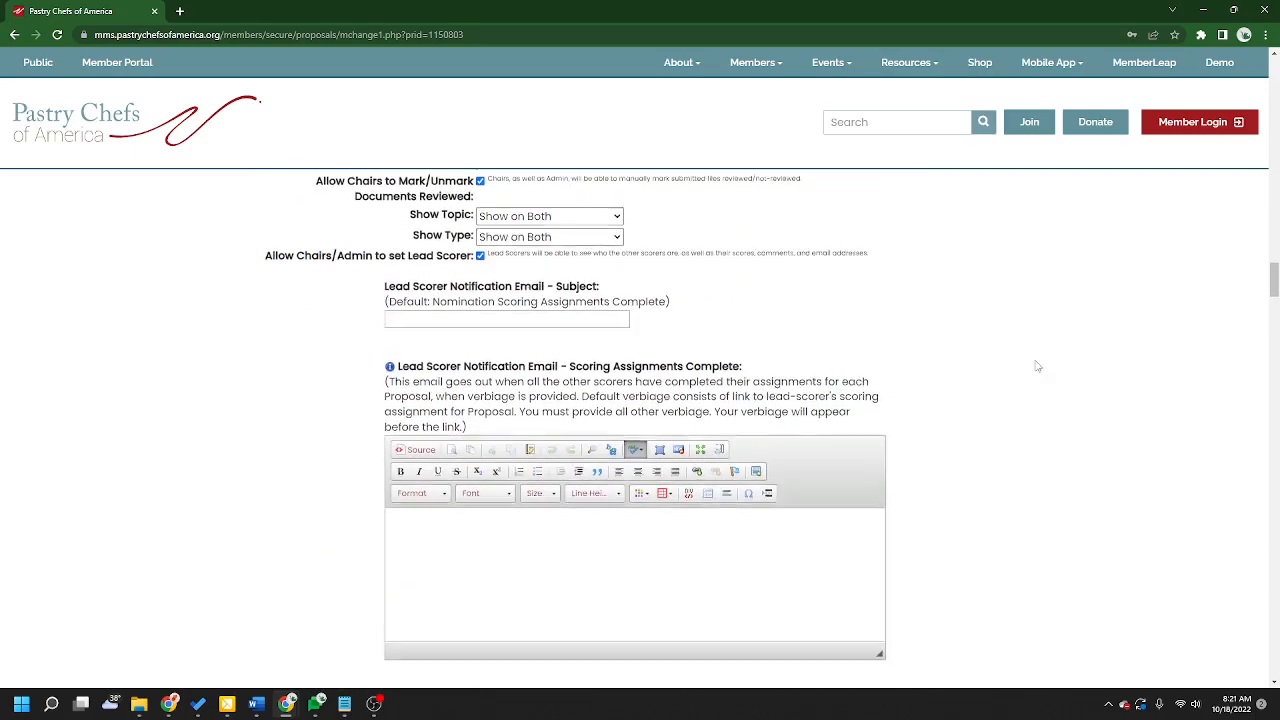
scroll(1035, 362, down, 15)
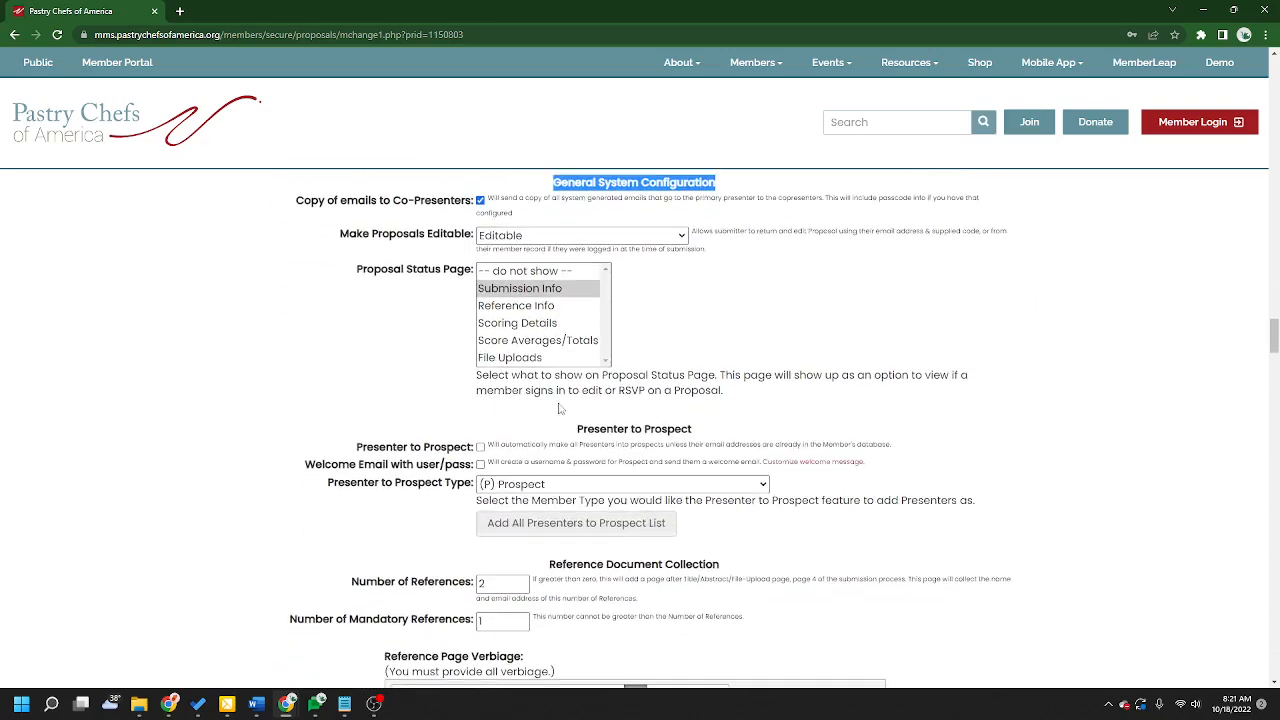
click(960, 188)
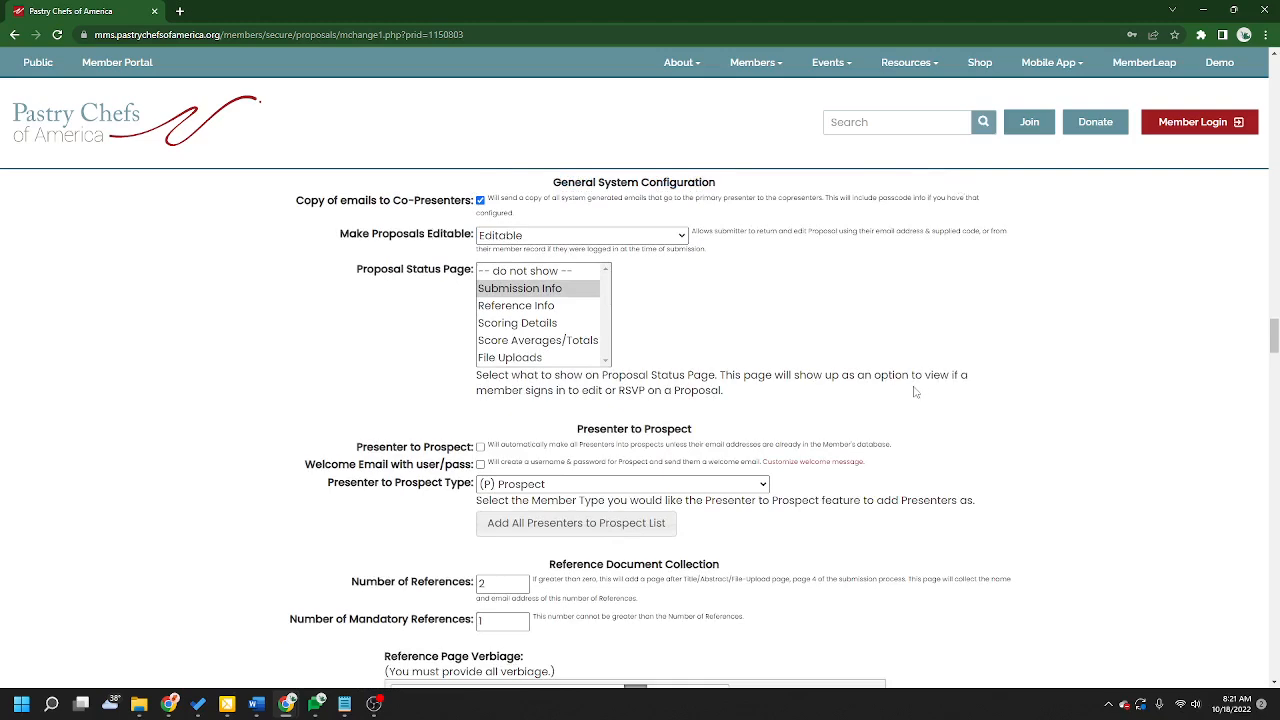
Step: Turn the Copy of emails to Co-Presenters option off and back on
drag(297, 203, 474, 206)
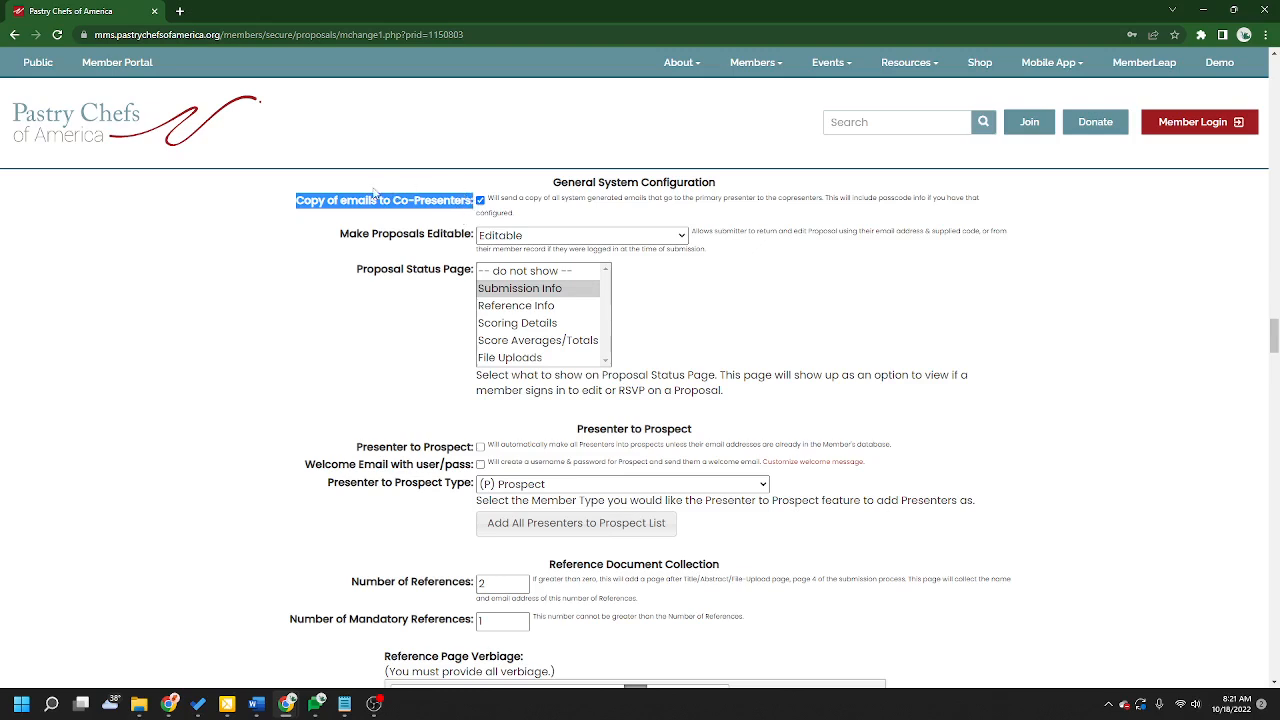
click(481, 201)
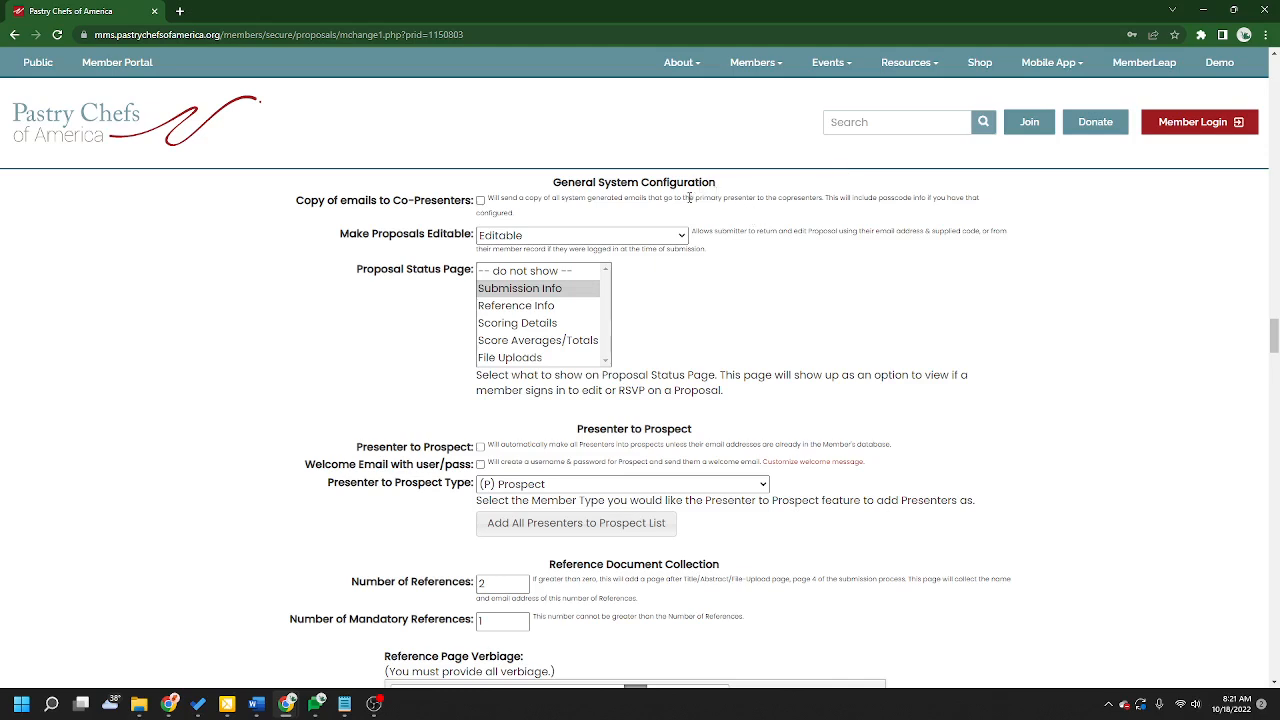
drag(696, 197, 756, 198)
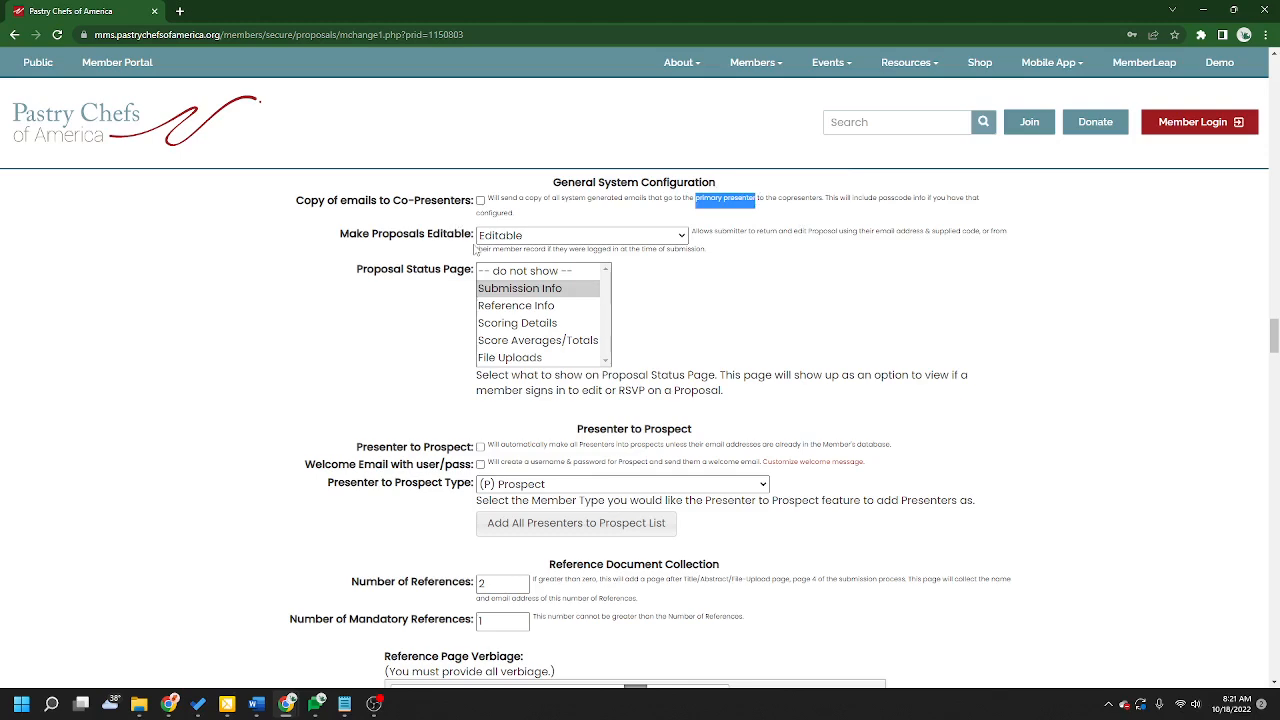
drag(370, 233, 480, 240)
drag(394, 200, 482, 207)
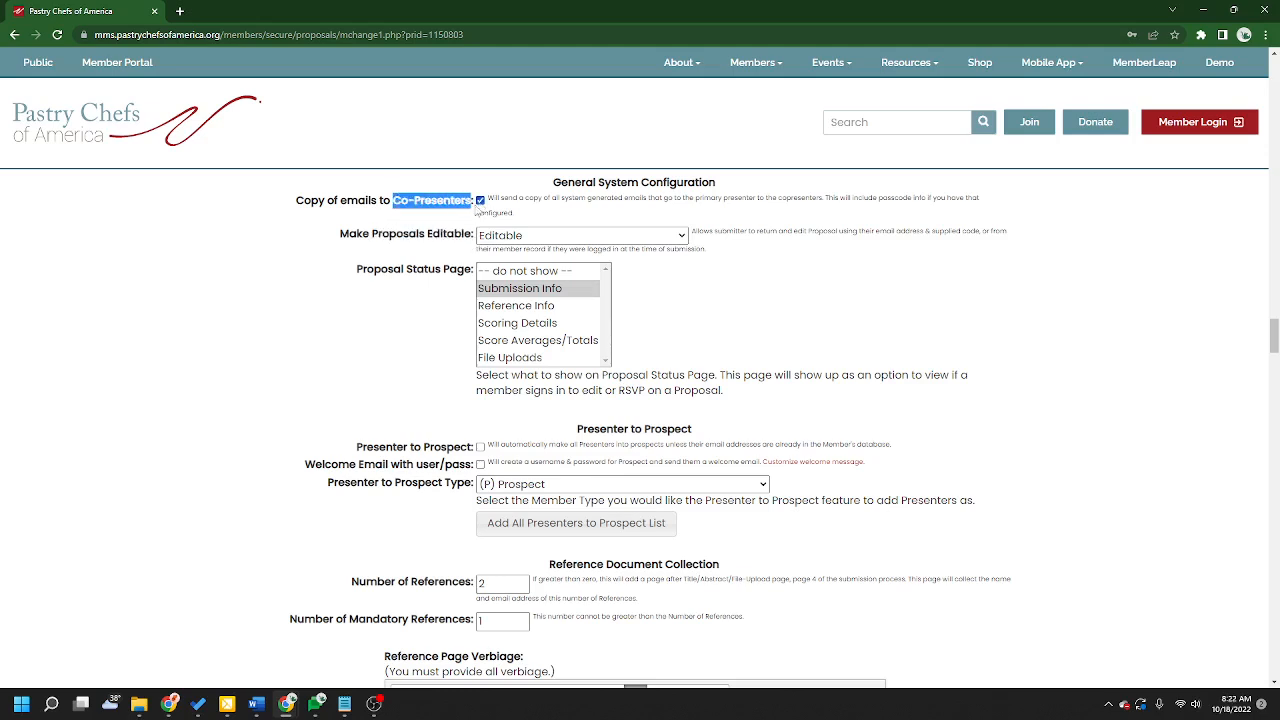
click(450, 206)
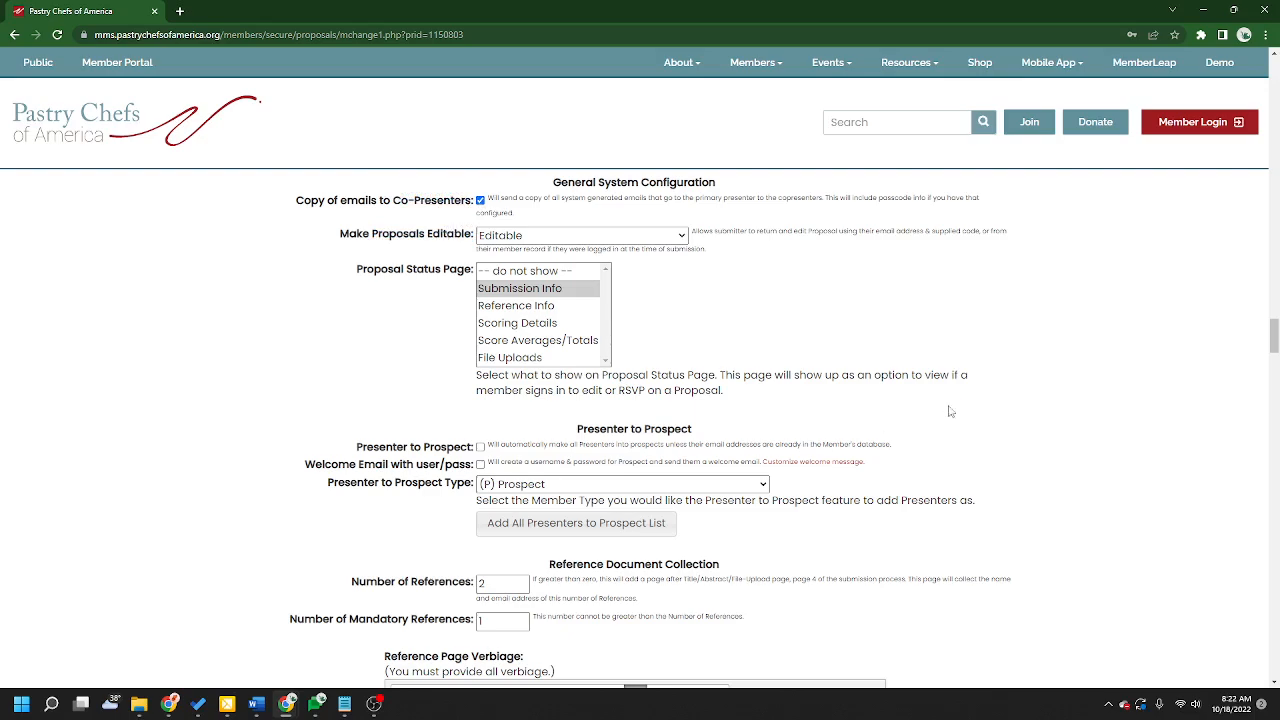
Step: Check and then uncheck the Request RSVP option to preview its RSVP verbiage fields
scroll(1100, 435, down, 15)
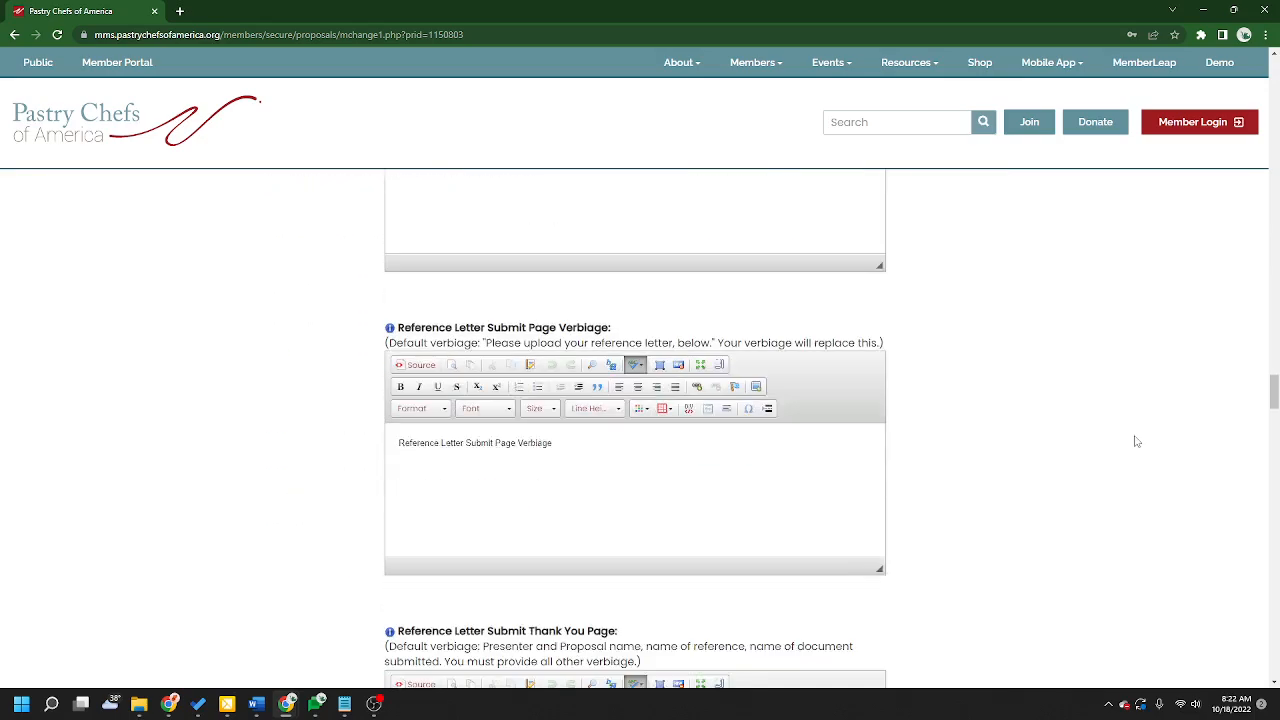
scroll(1135, 441, down, 12)
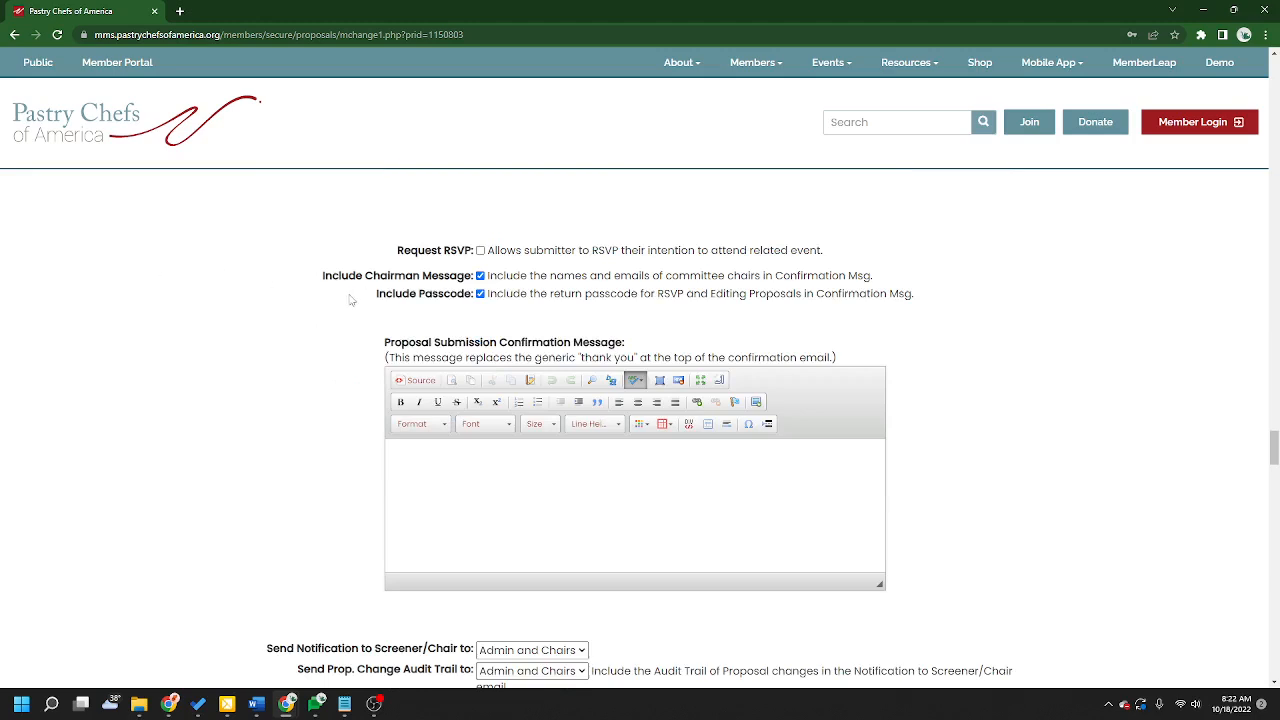
drag(374, 295, 921, 308)
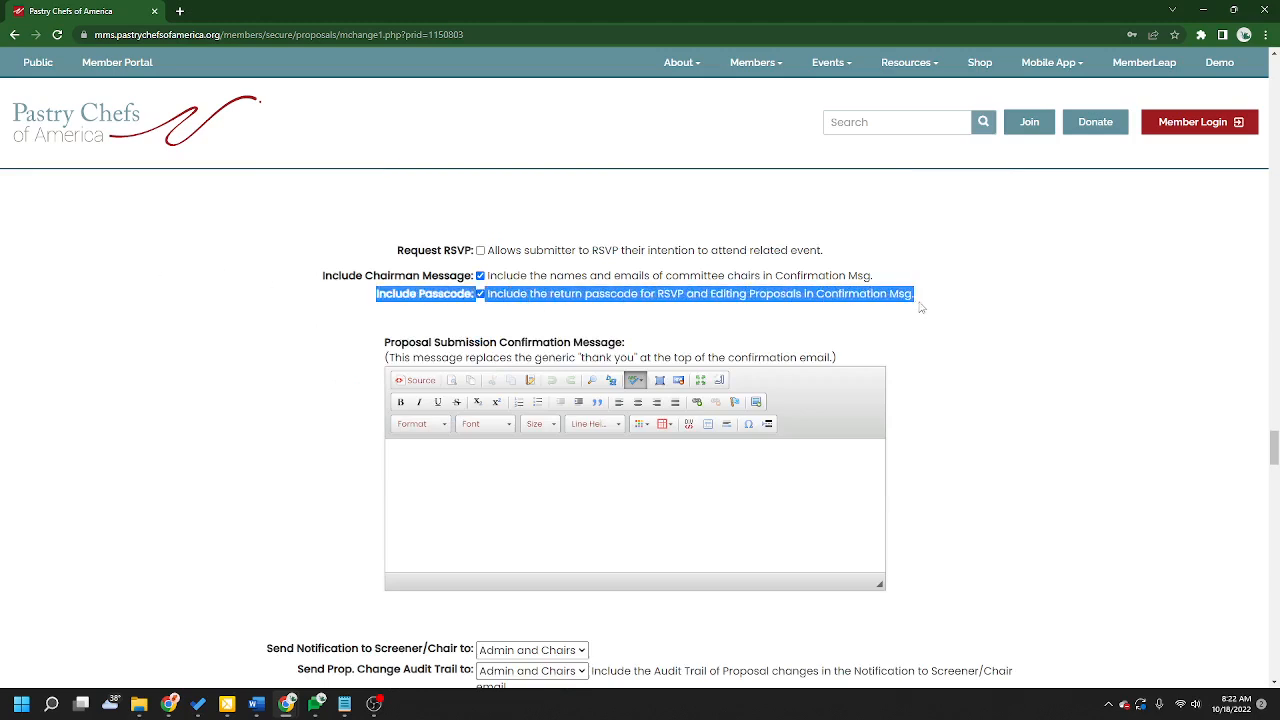
click(921, 308)
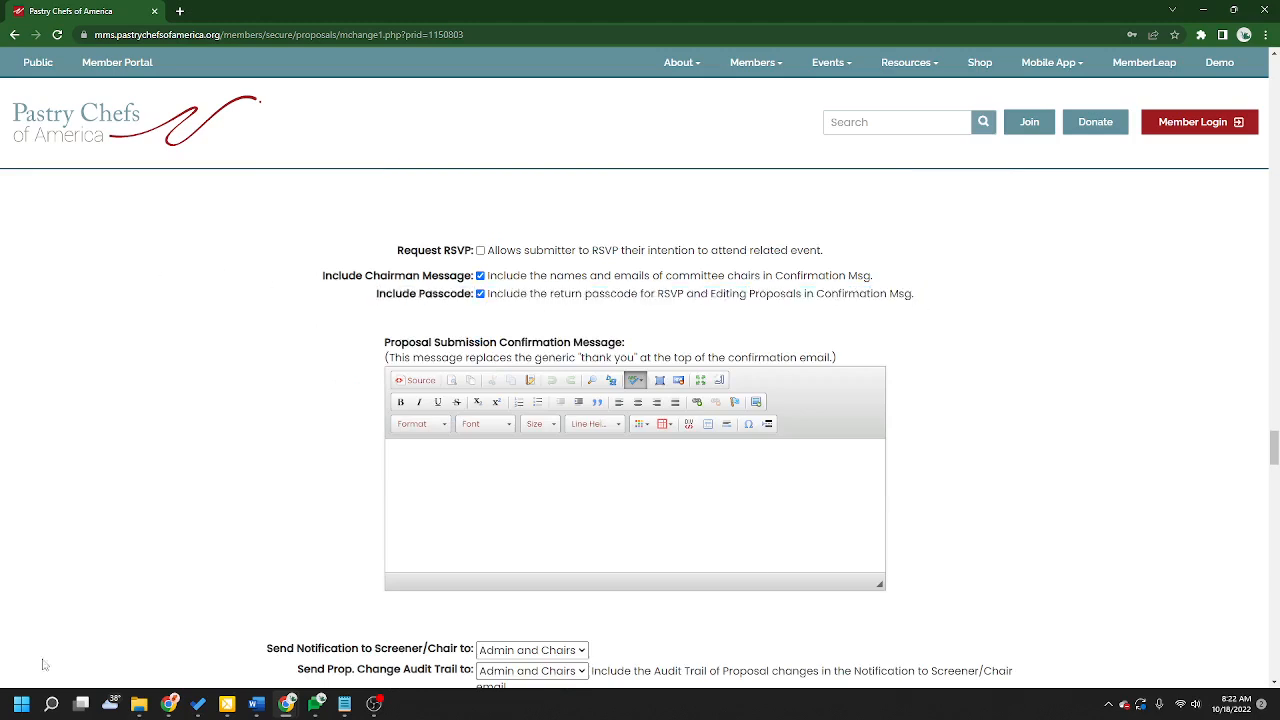
click(481, 252)
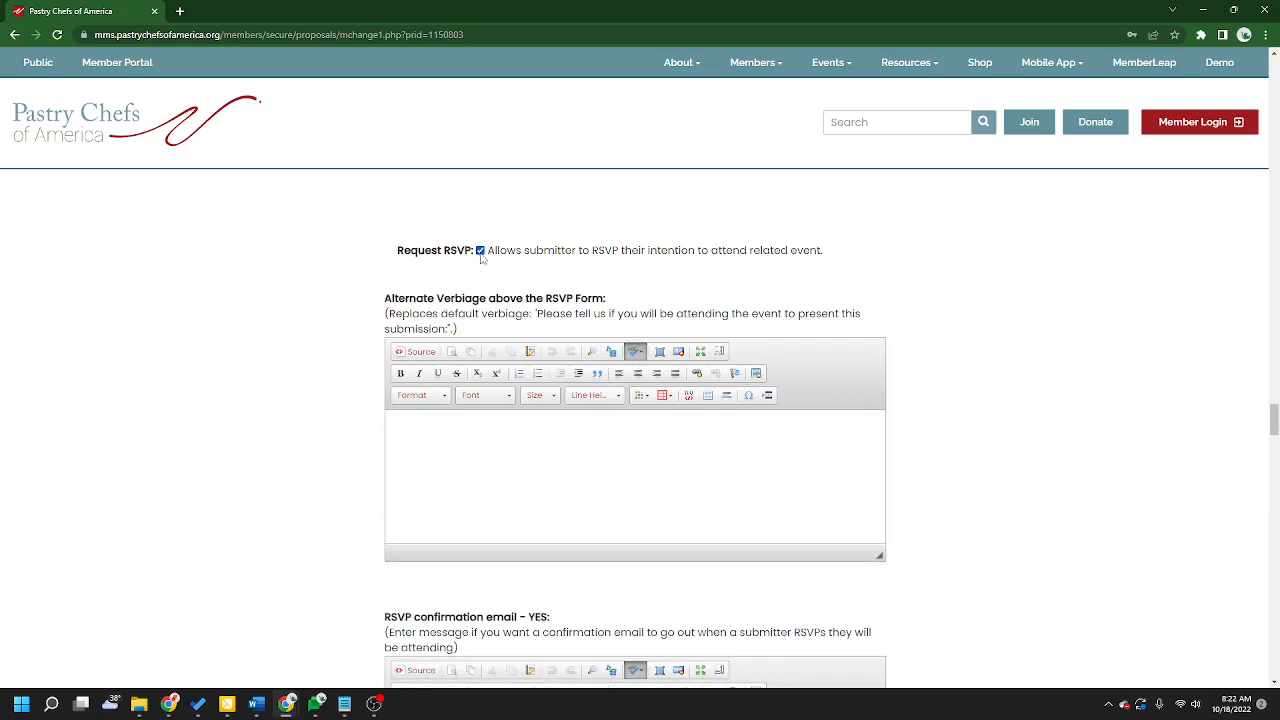
click(481, 252)
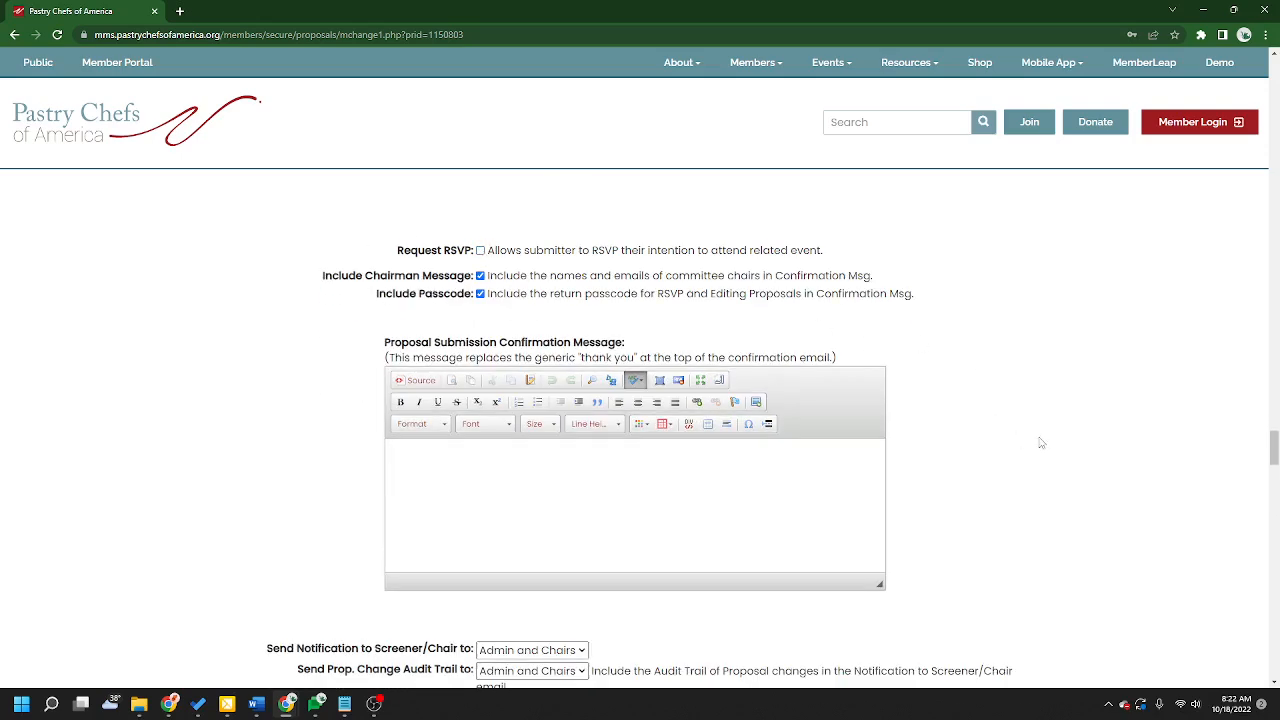
Step: Switch Make Proposals Editable to Editable Until Submission Completed, then back to Editable
scroll(1045, 443, up, 10)
scroll(1053, 446, up, 1)
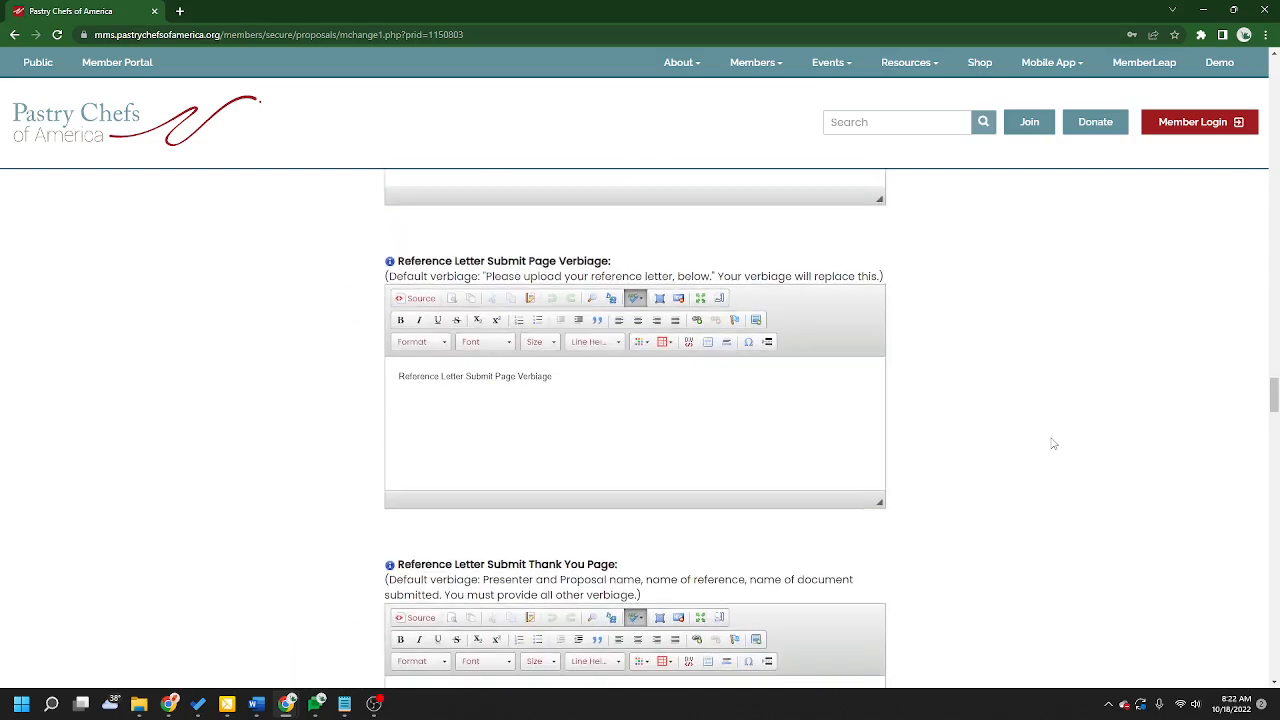
scroll(1051, 438, up, 15)
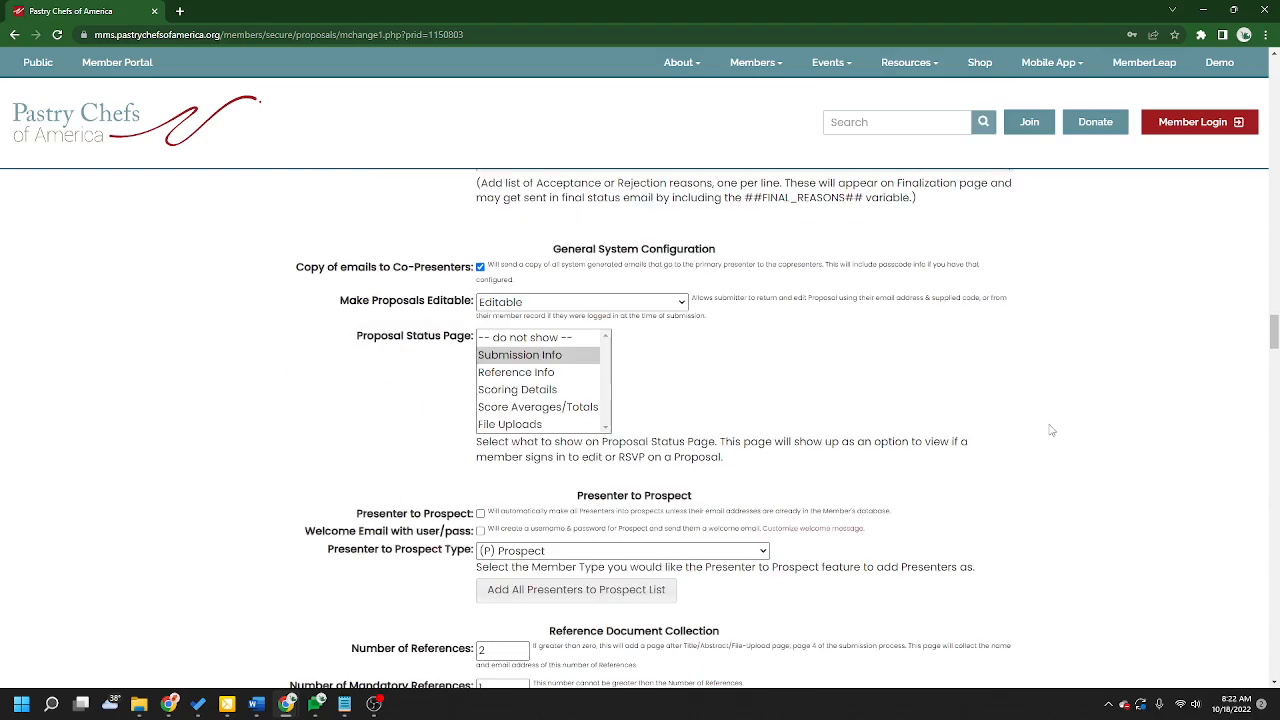
drag(394, 266, 474, 274)
click(525, 458)
drag(372, 300, 474, 302)
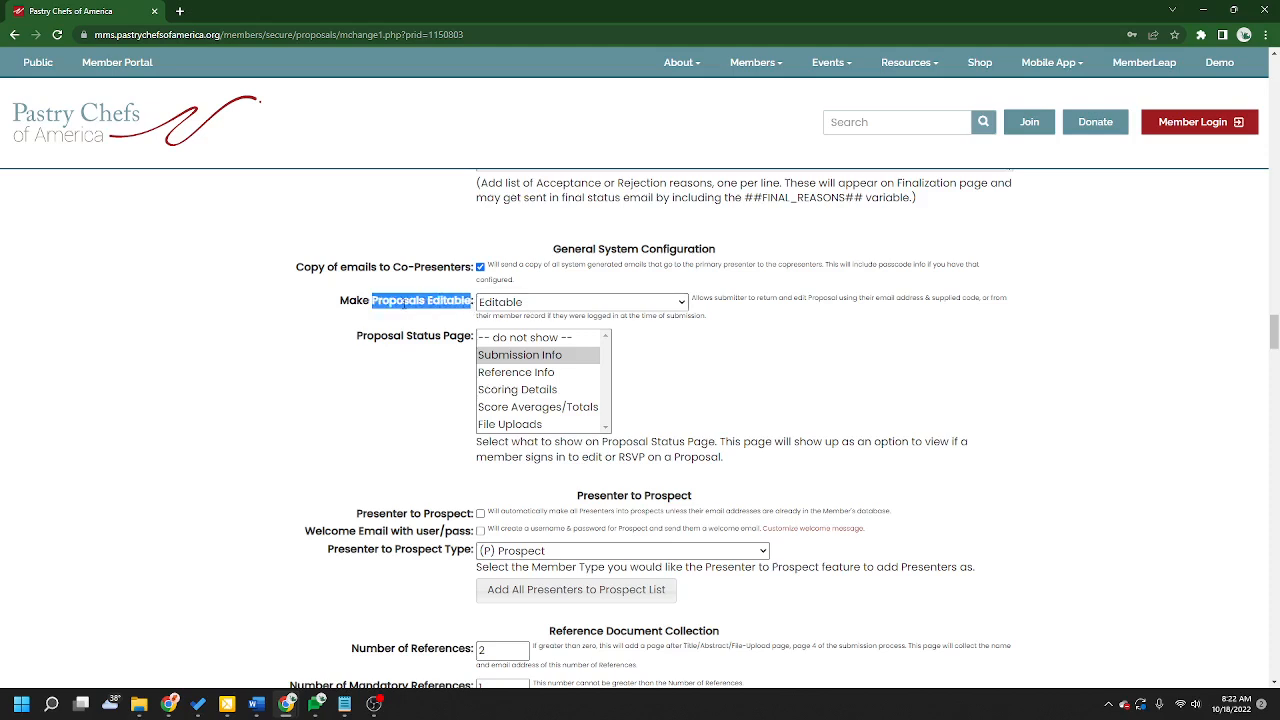
click(522, 304)
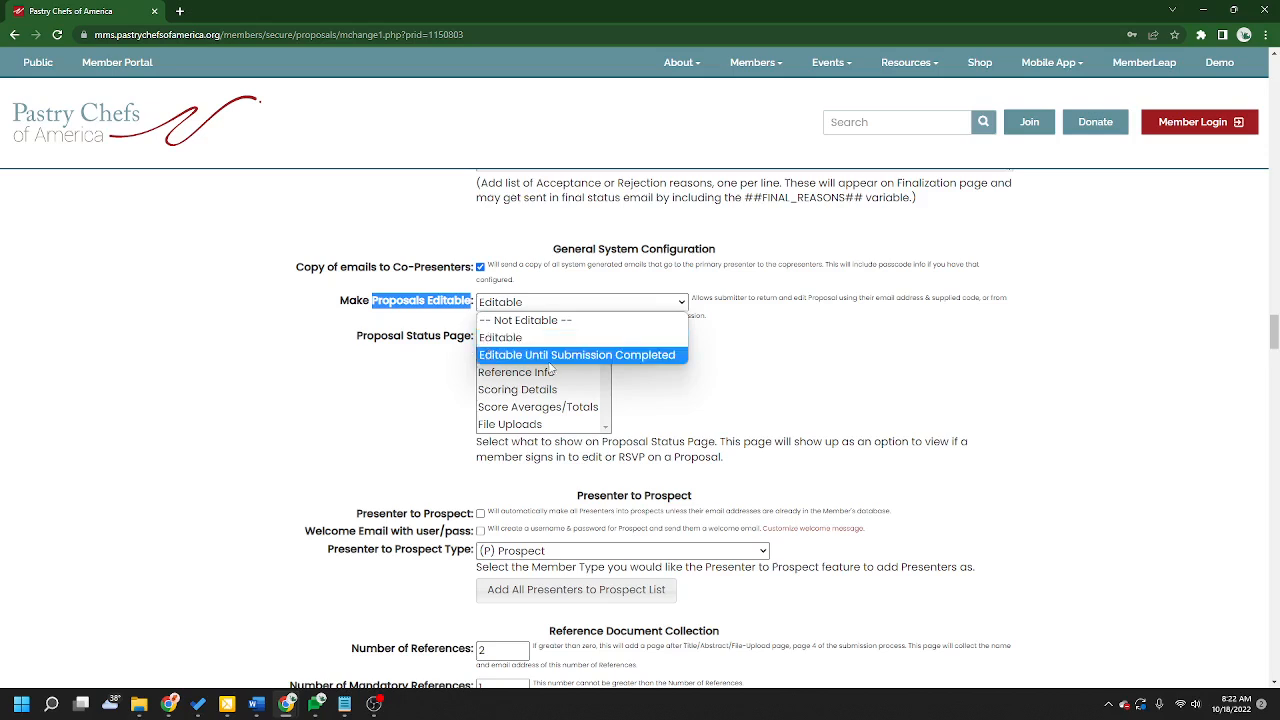
click(678, 357)
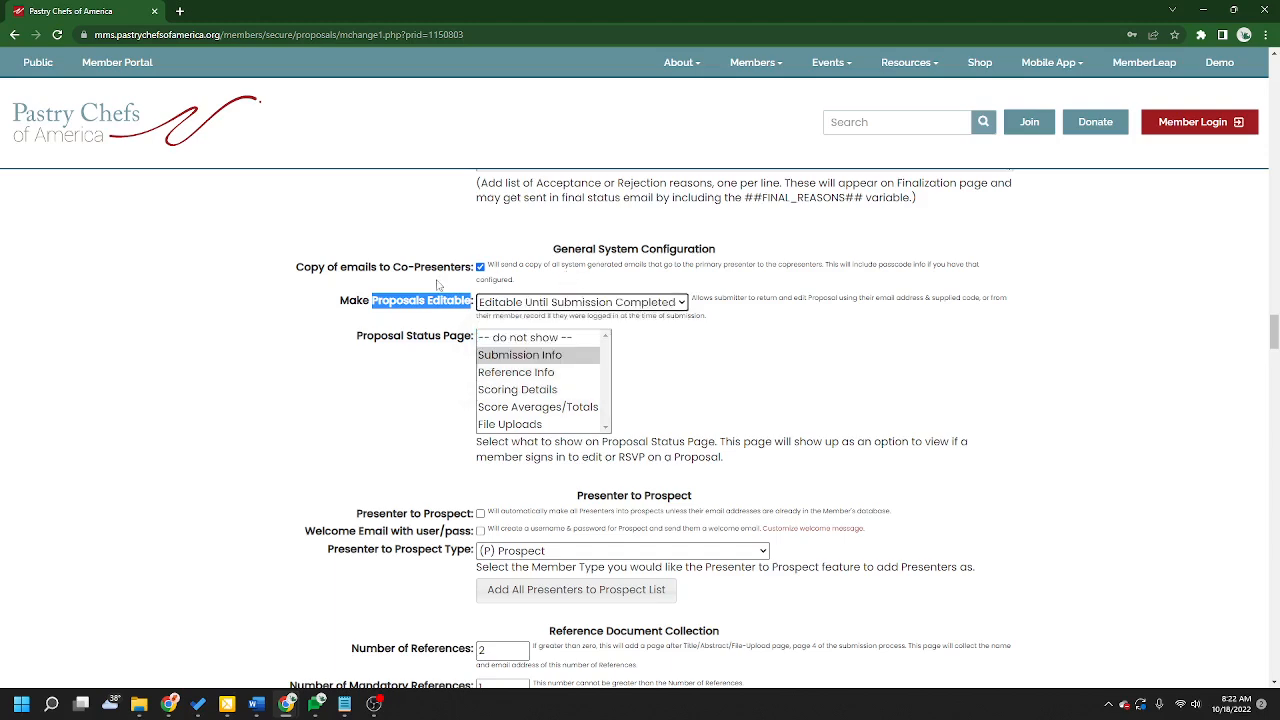
click(430, 292)
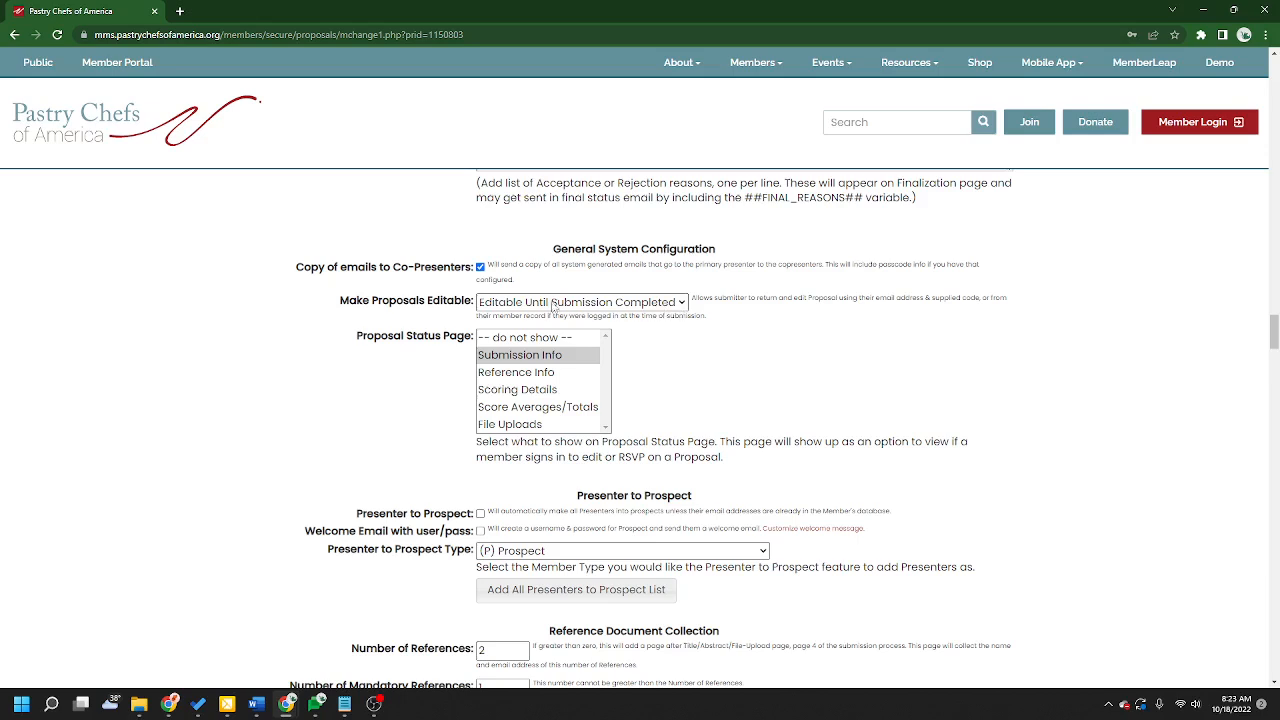
click(672, 306)
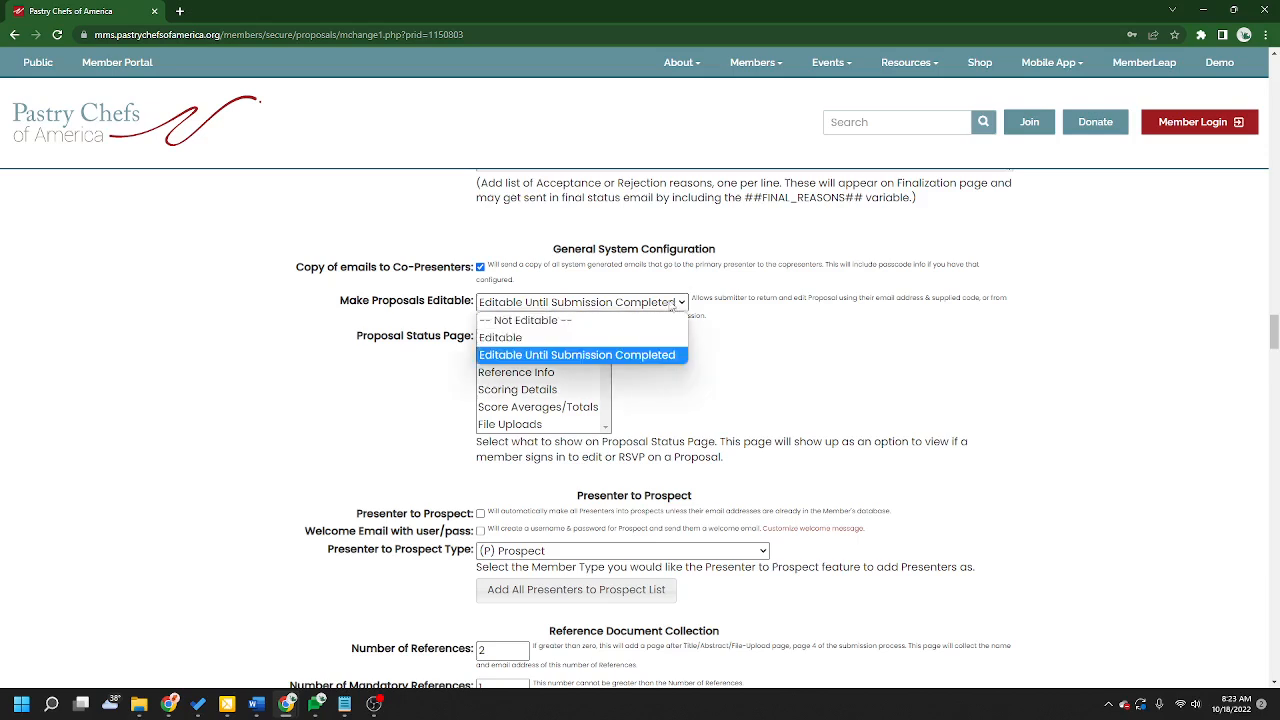
click(630, 341)
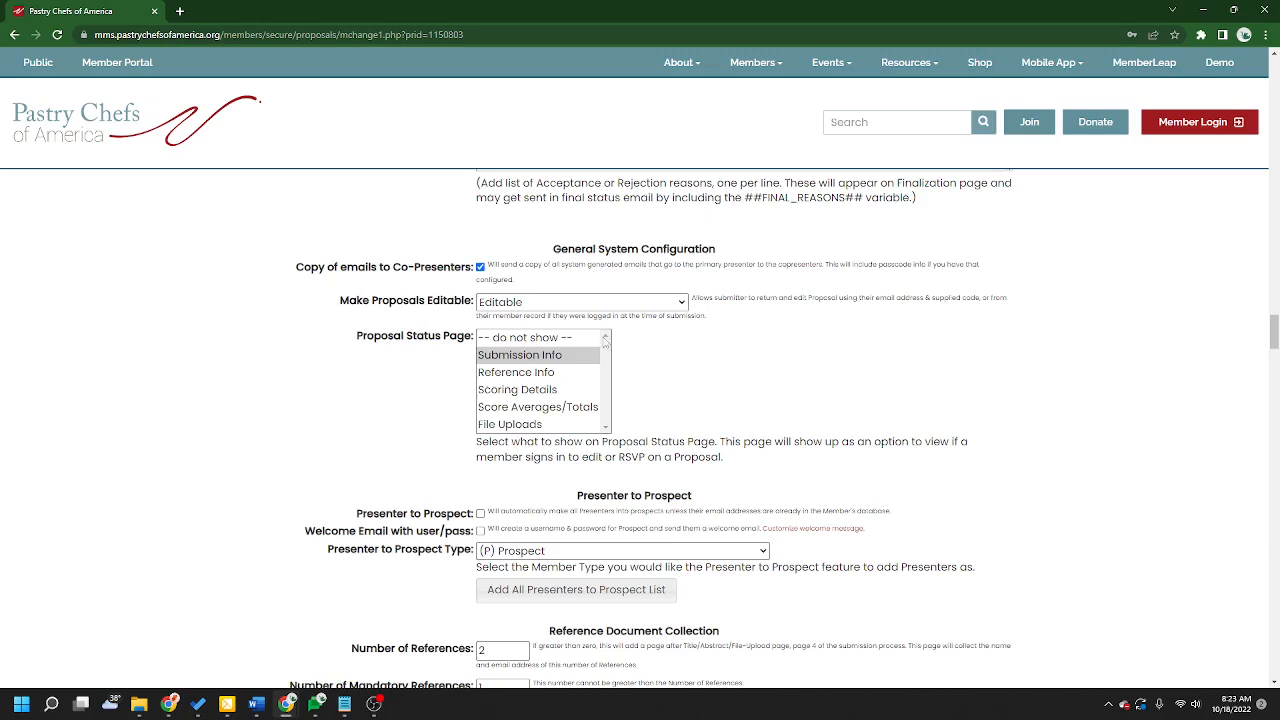
Step: Switch Make Proposals Editable to Not Editable, then back to Editable
drag(357, 336, 548, 345)
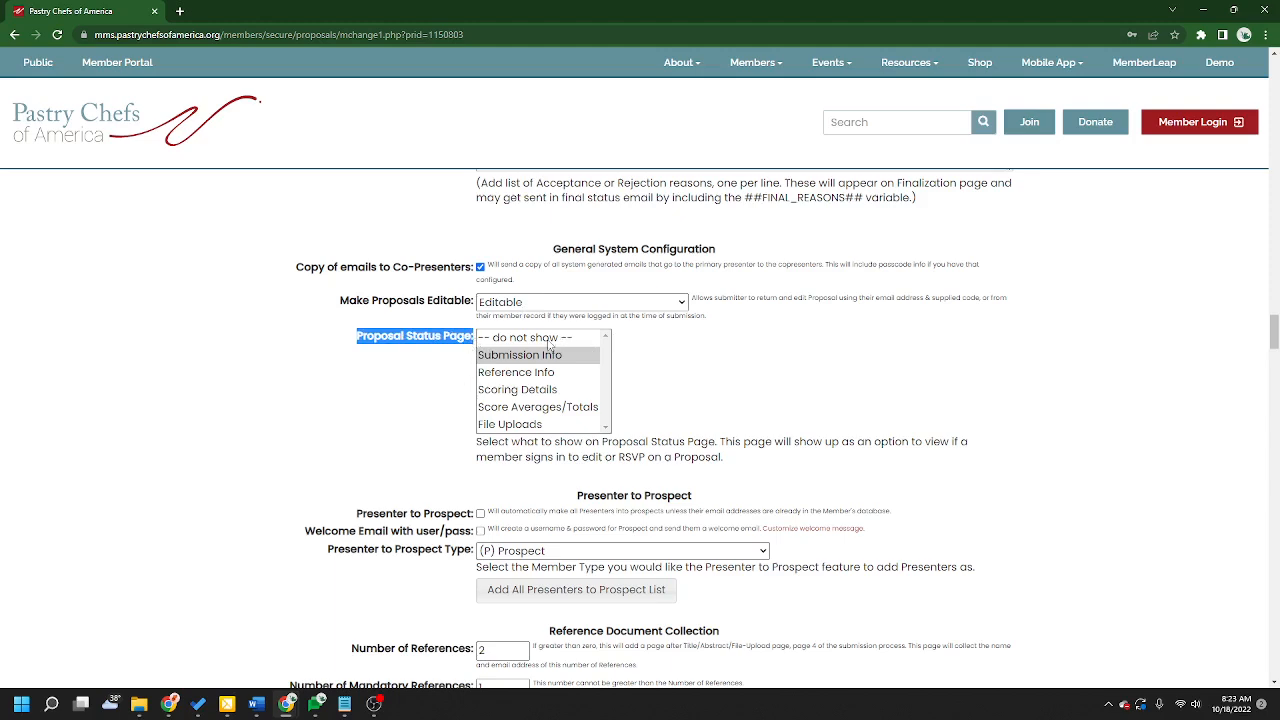
click(425, 381)
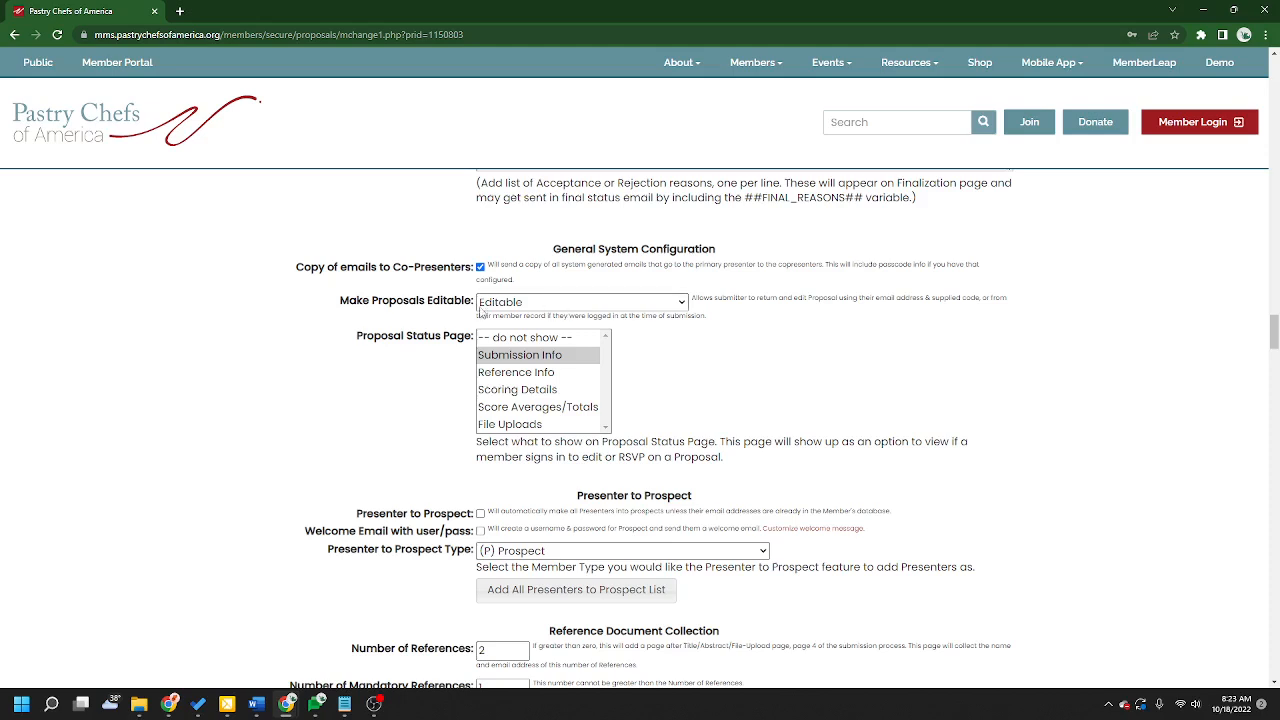
click(546, 298)
click(534, 317)
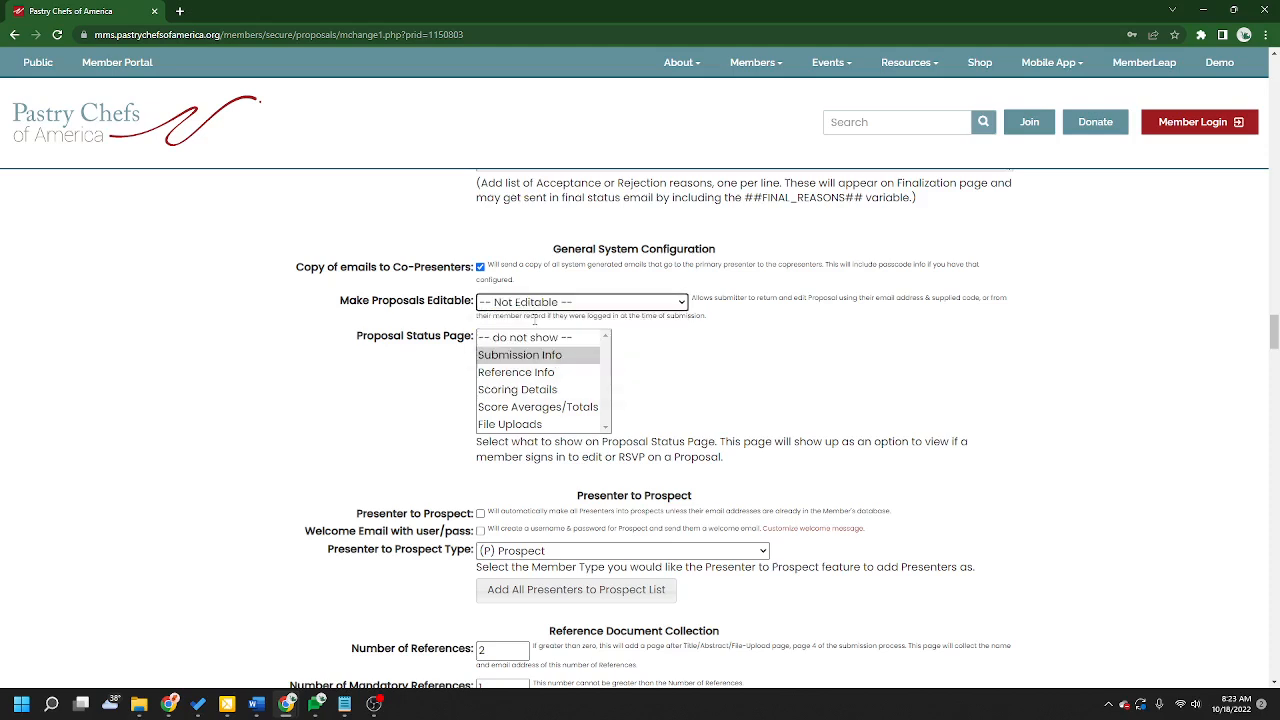
click(556, 302)
click(552, 336)
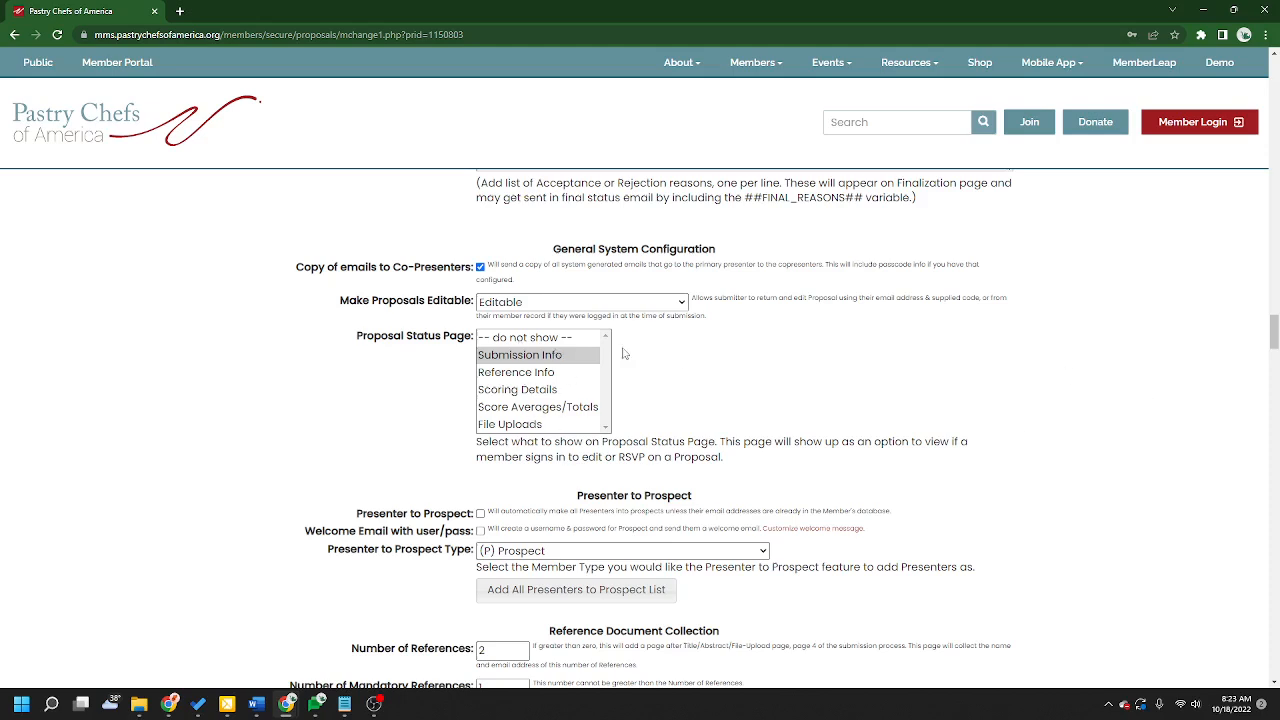
Step: Step through the Proposal Status Page entries and leave File Uploads selected
click(507, 355)
click(548, 378)
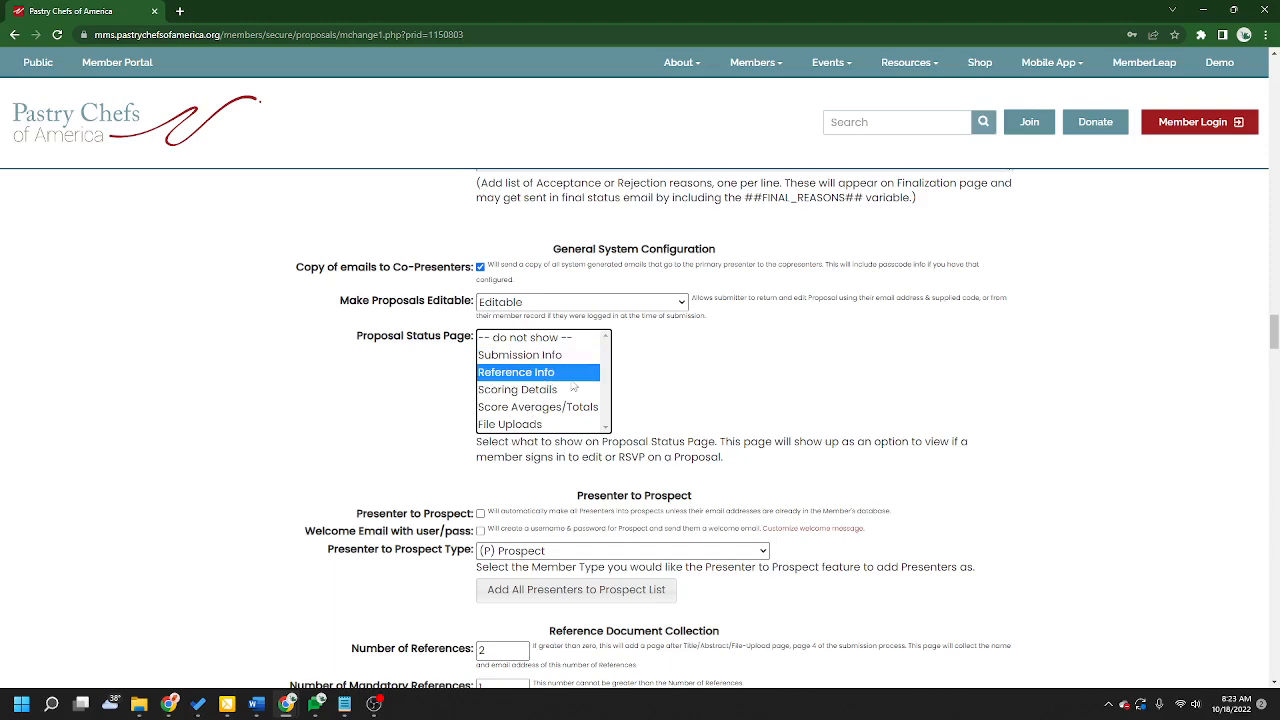
click(567, 393)
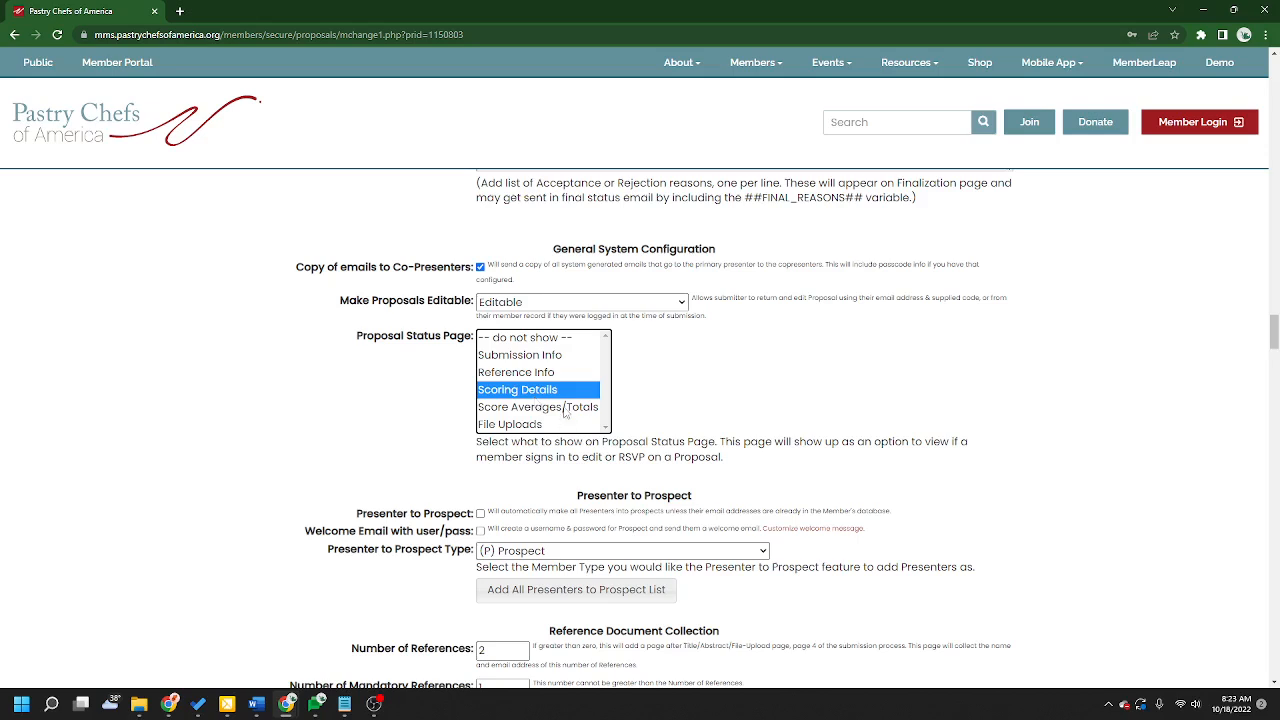
click(566, 410)
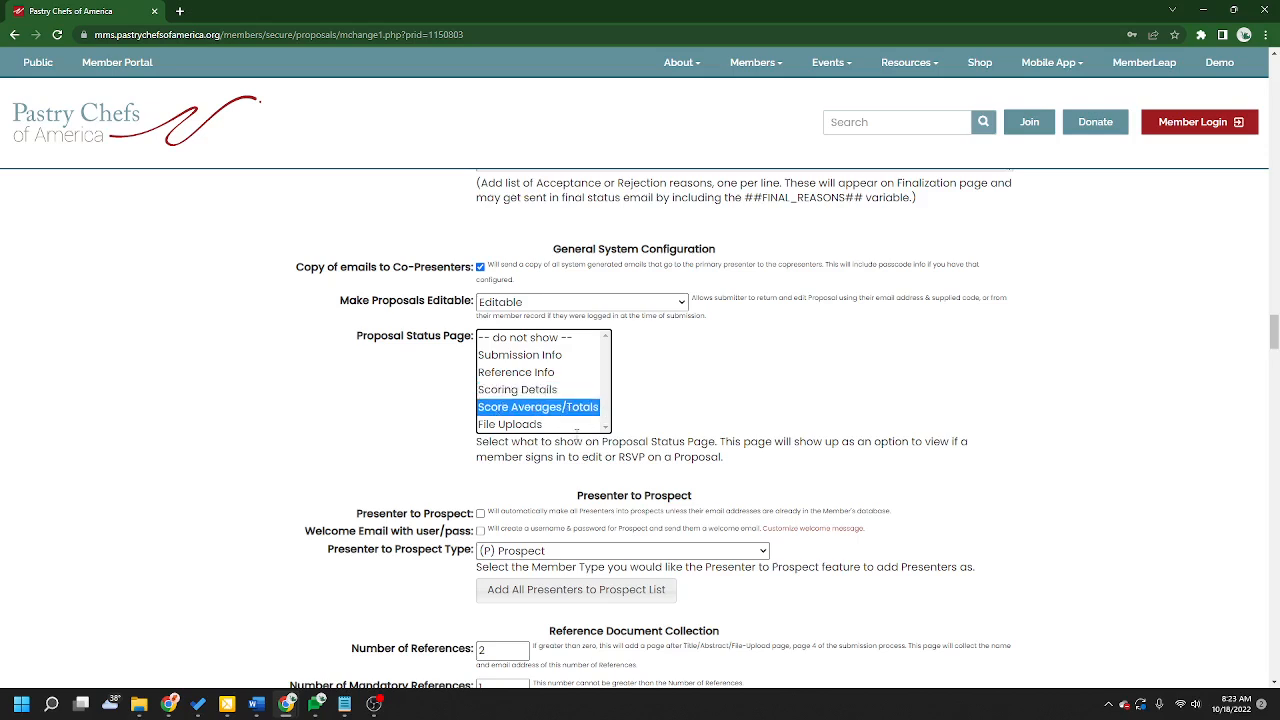
click(576, 426)
click(755, 458)
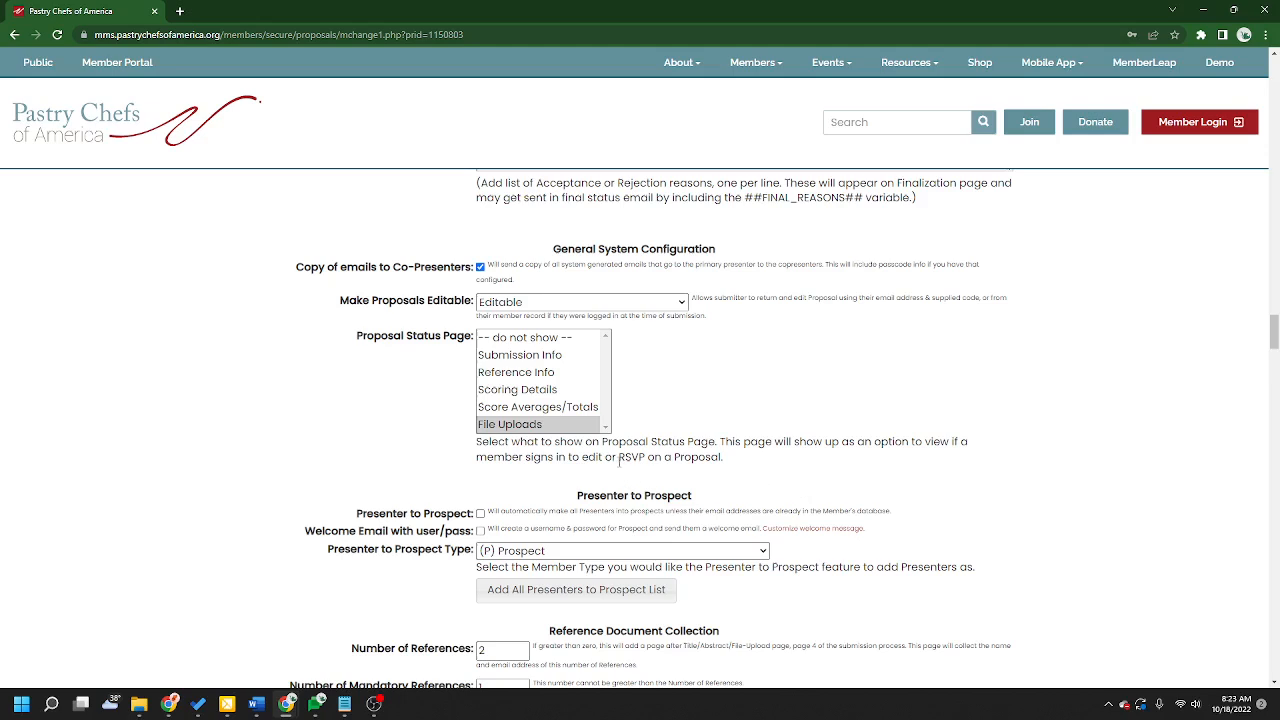
Step: Read through the Proposal Status Page description and the Presenter to Prospect section heading
drag(619, 461, 752, 472)
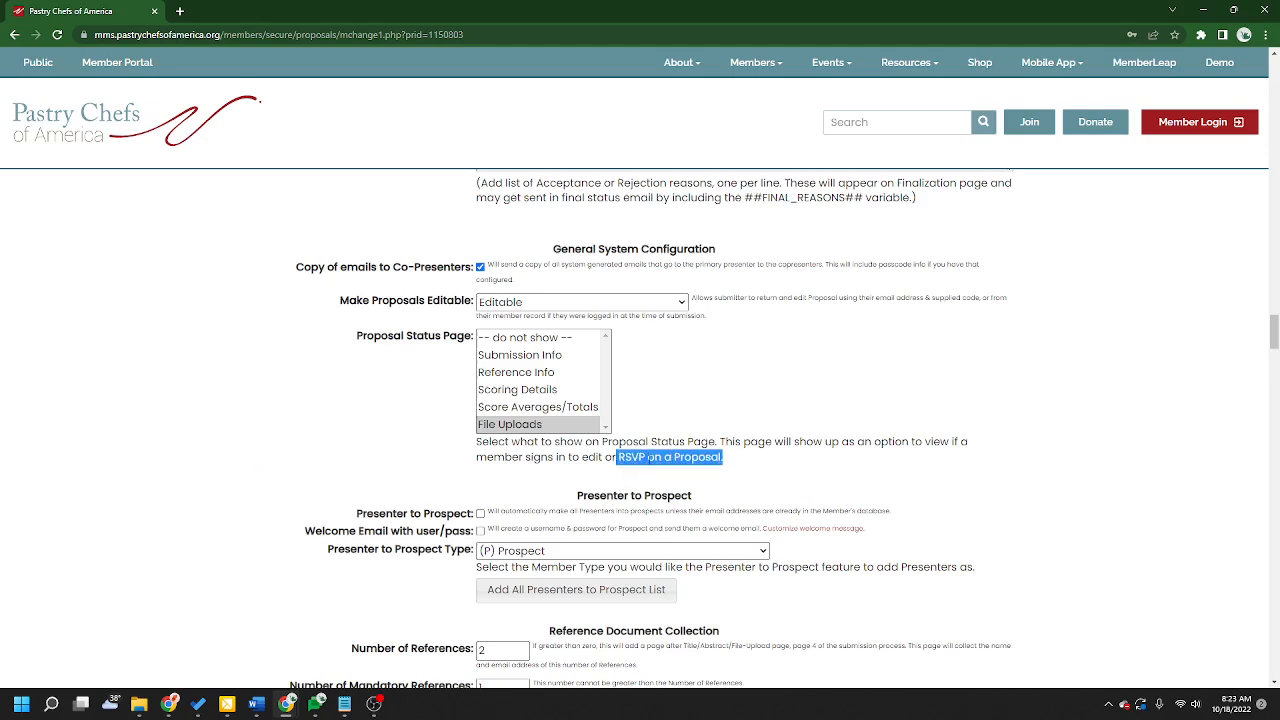
click(644, 457)
drag(645, 457, 619, 457)
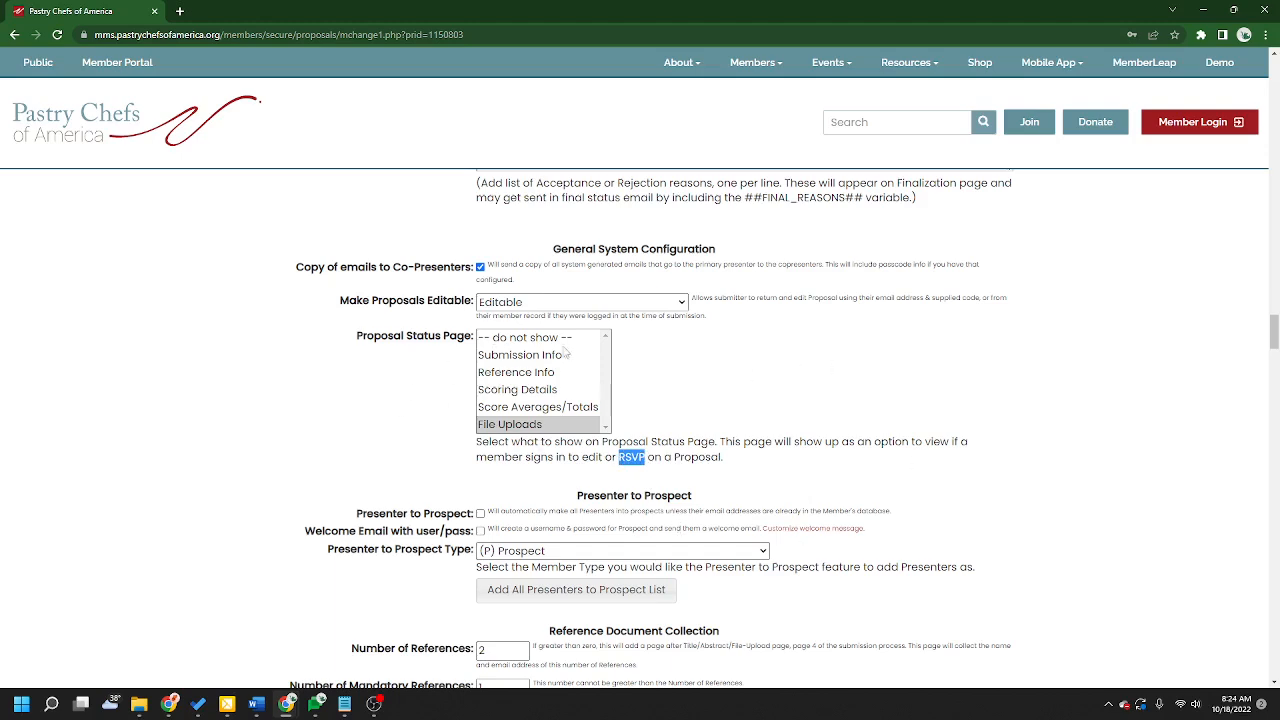
click(796, 443)
scroll(1157, 514, down, 2)
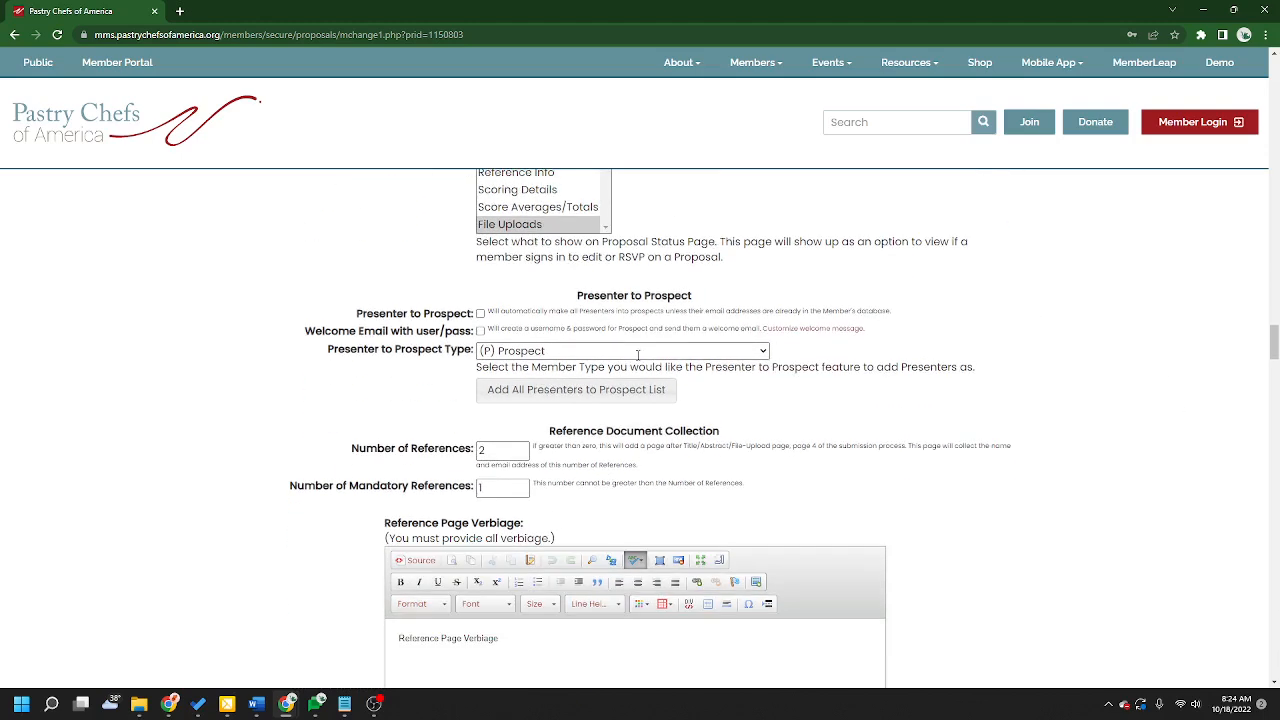
drag(693, 295, 578, 296)
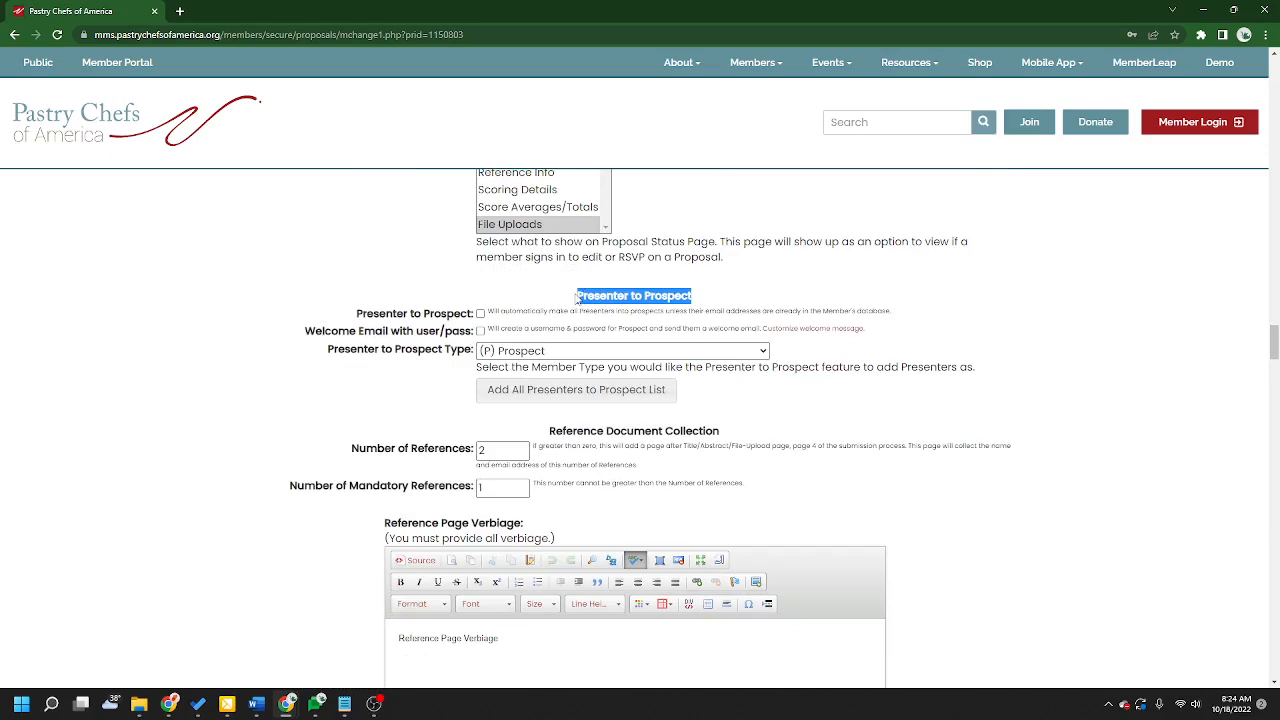
click(577, 297)
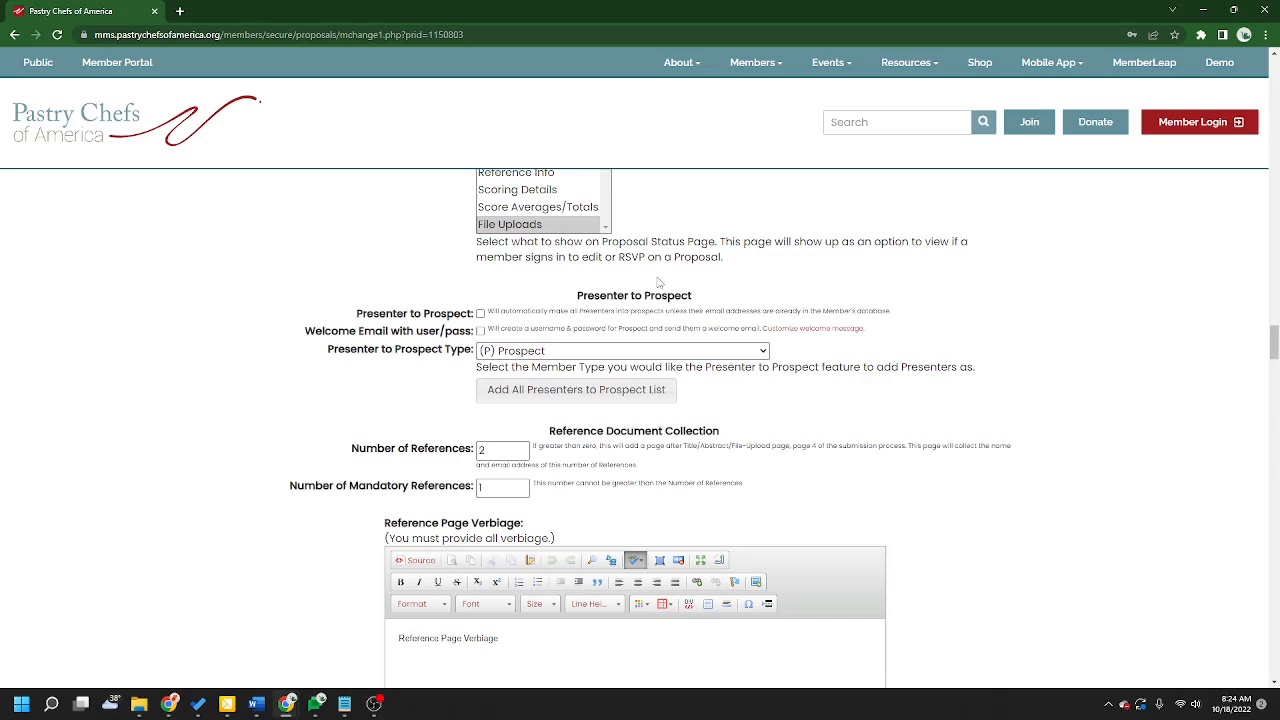
Step: Examine the Primary Alt Title Presenter Member Status options in the presenter section, then return to General System Configuration
drag(1274, 345, 1256, 85)
scroll(638, 256, down, 4)
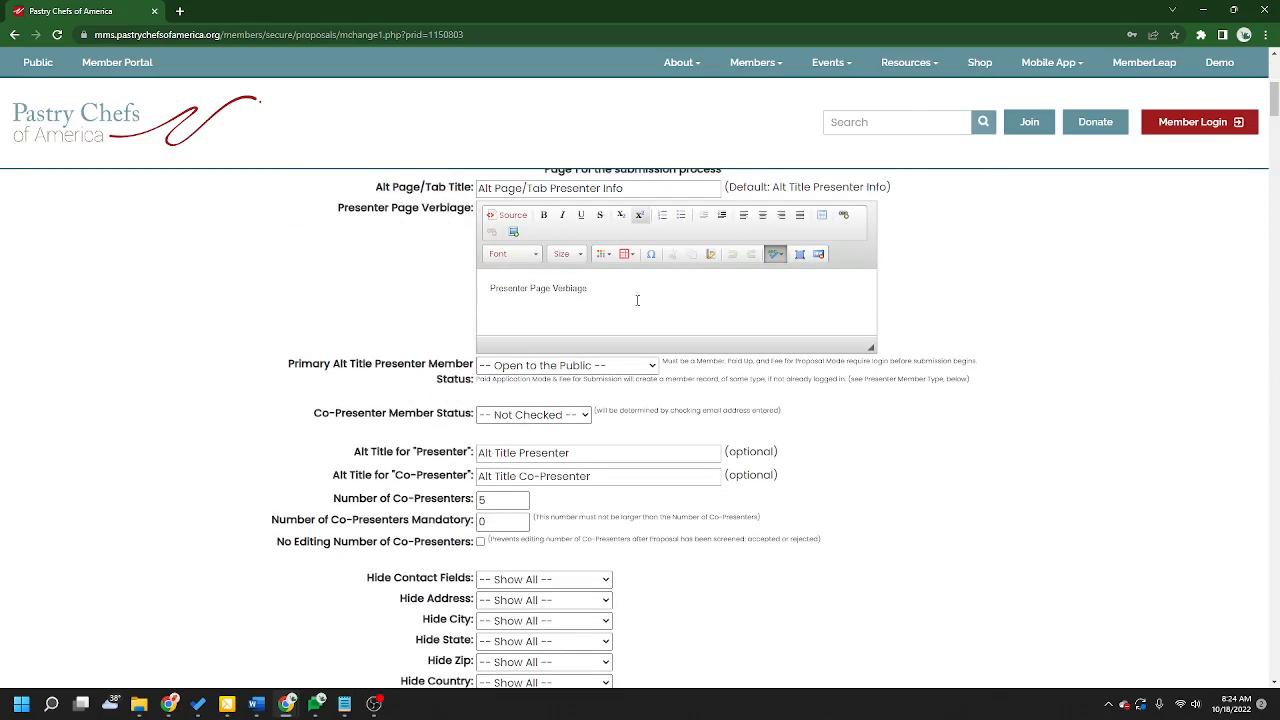
drag(287, 368, 471, 365)
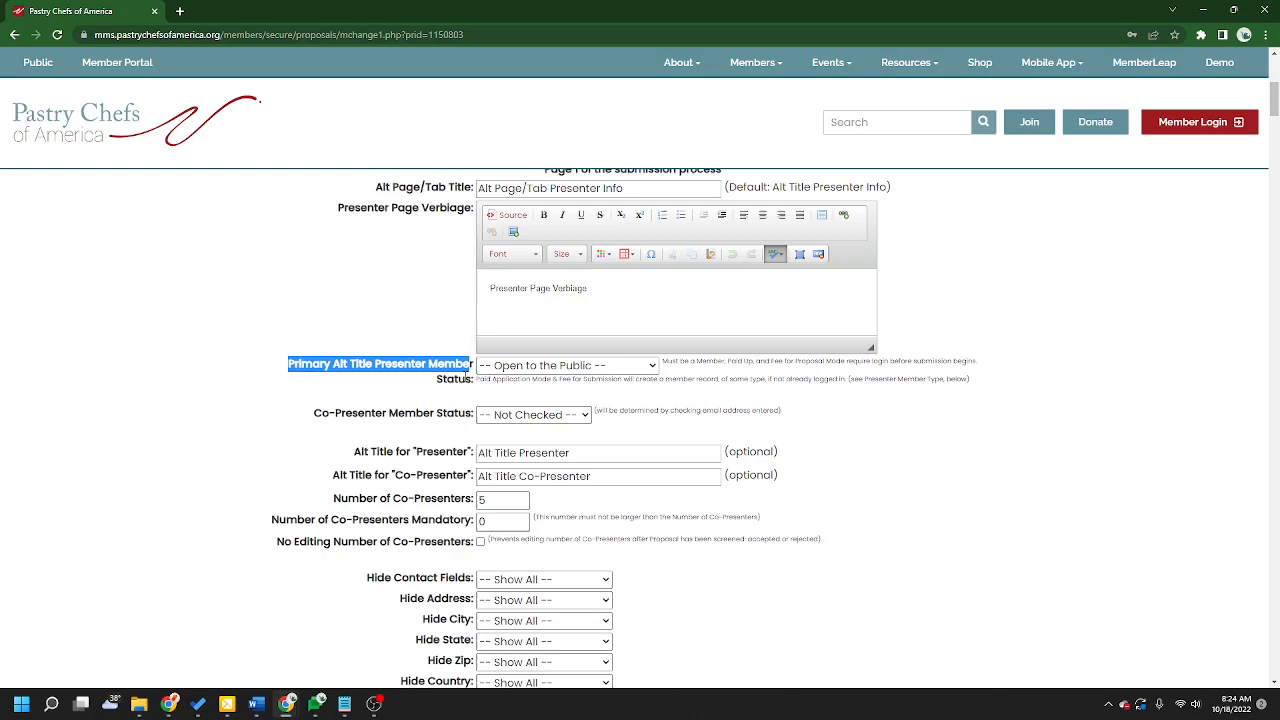
click(555, 367)
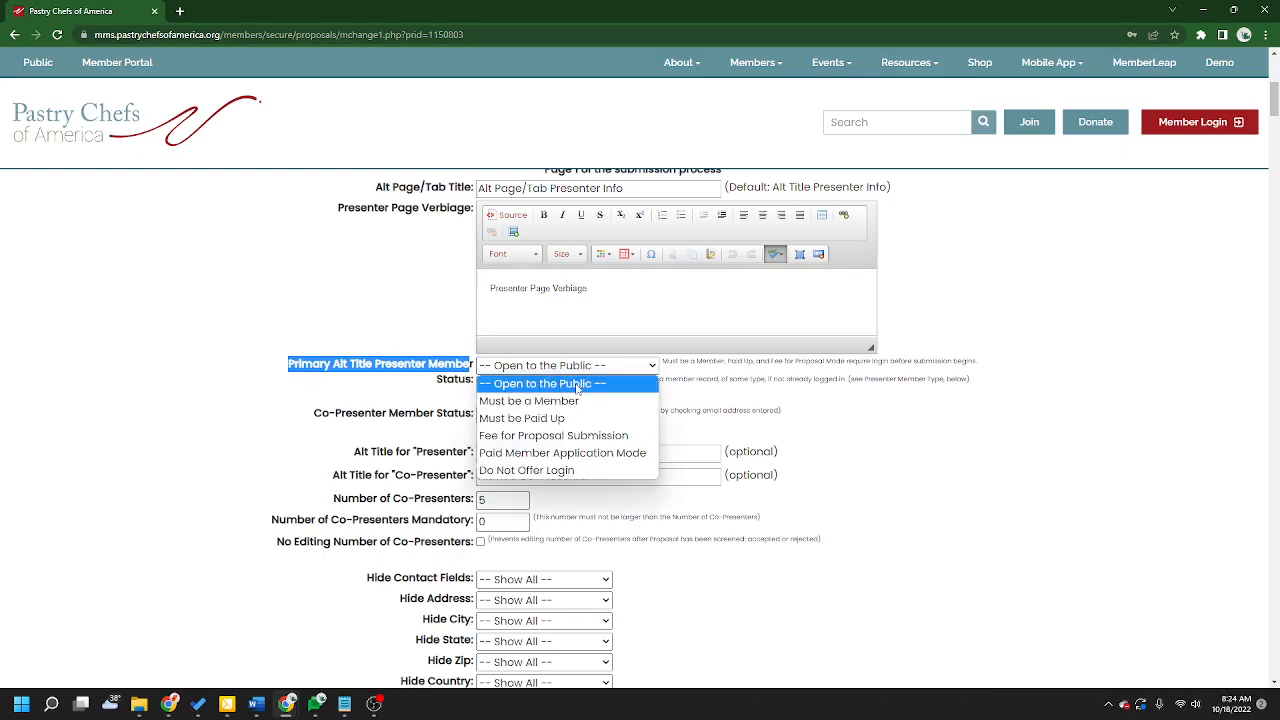
click(586, 387)
click(687, 381)
click(647, 367)
click(1024, 387)
drag(1273, 100, 1272, 338)
scroll(1000, 491, down, 1)
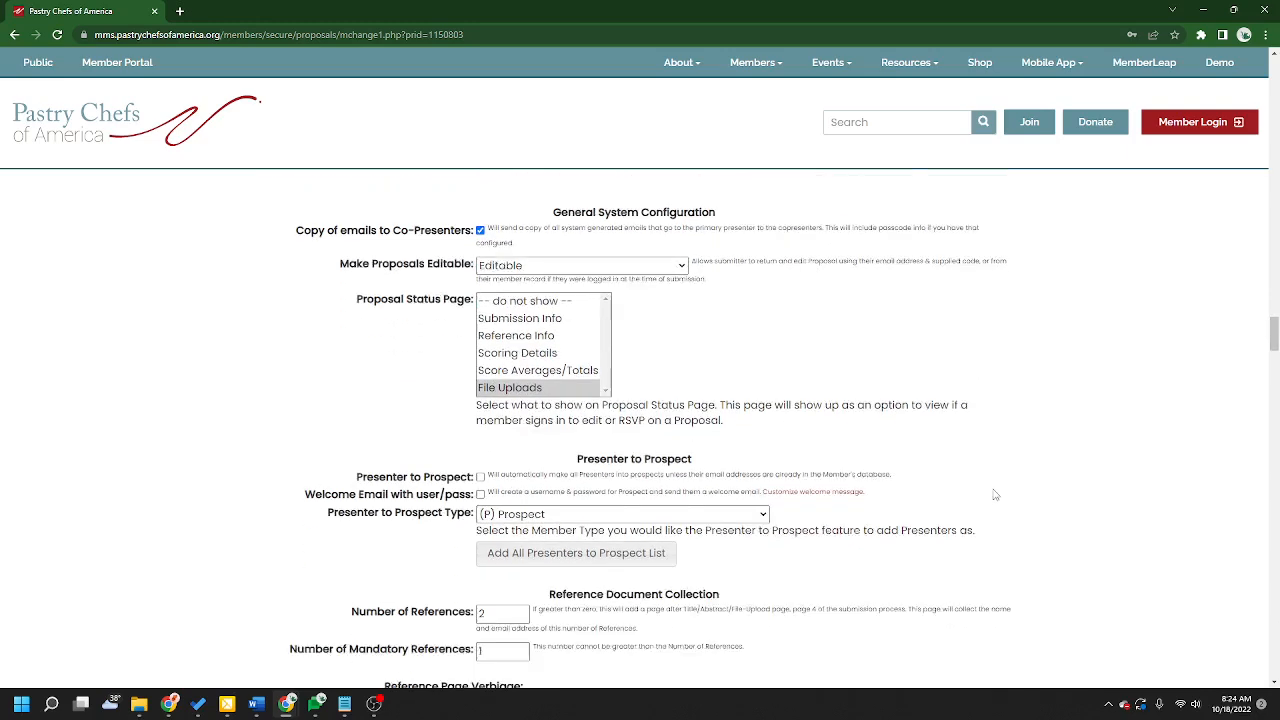
scroll(872, 390, down, 1)
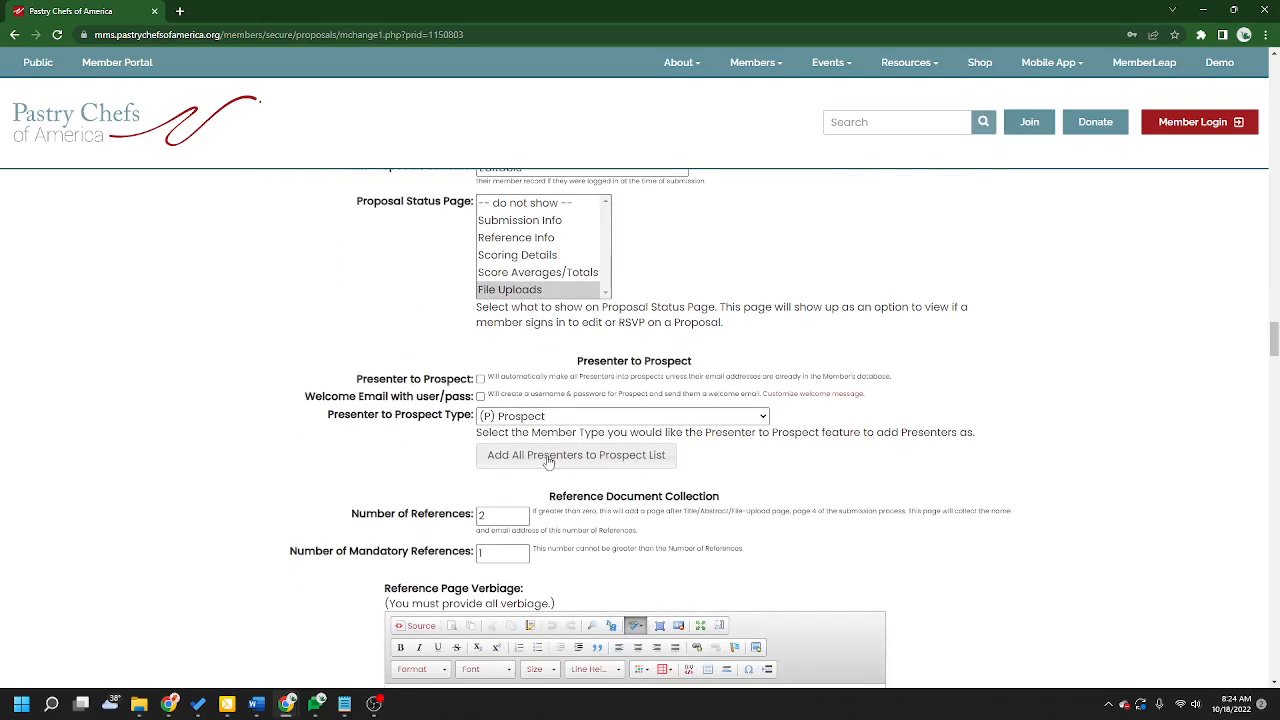
Step: Browse the member types available for Presenter to Prospect Type without changing it
drag(357, 378, 476, 384)
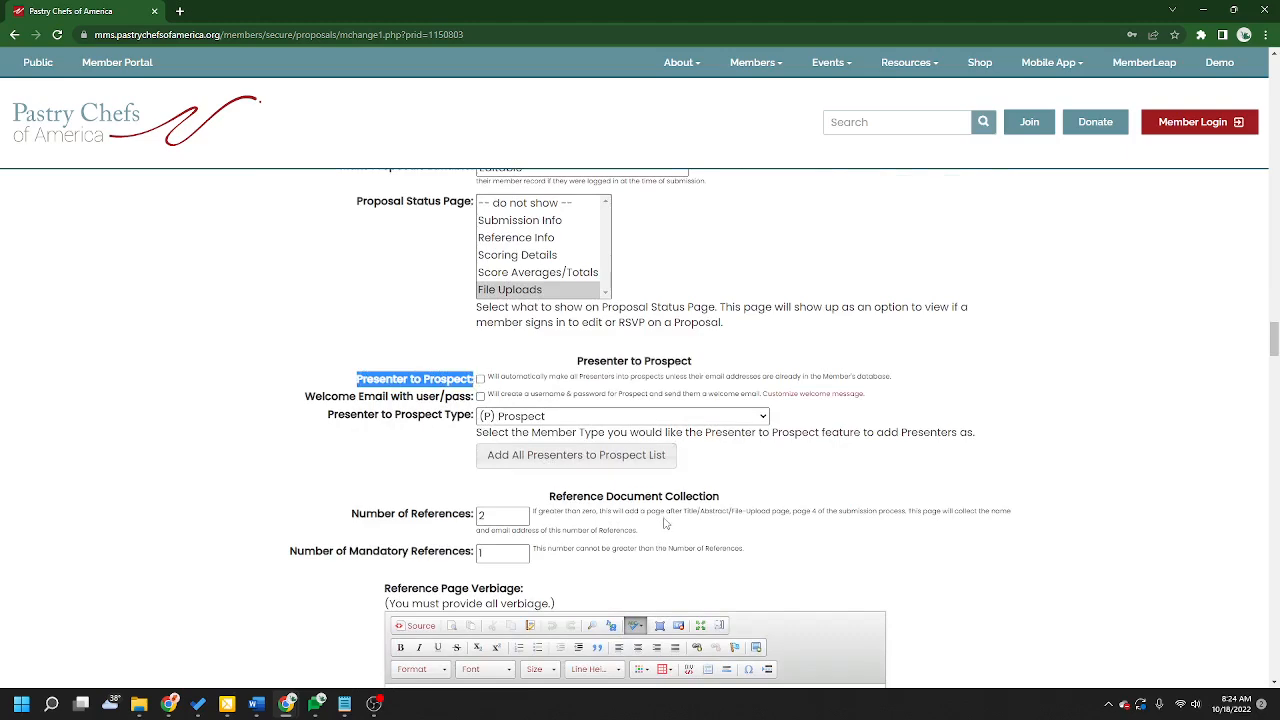
click(453, 378)
click(542, 425)
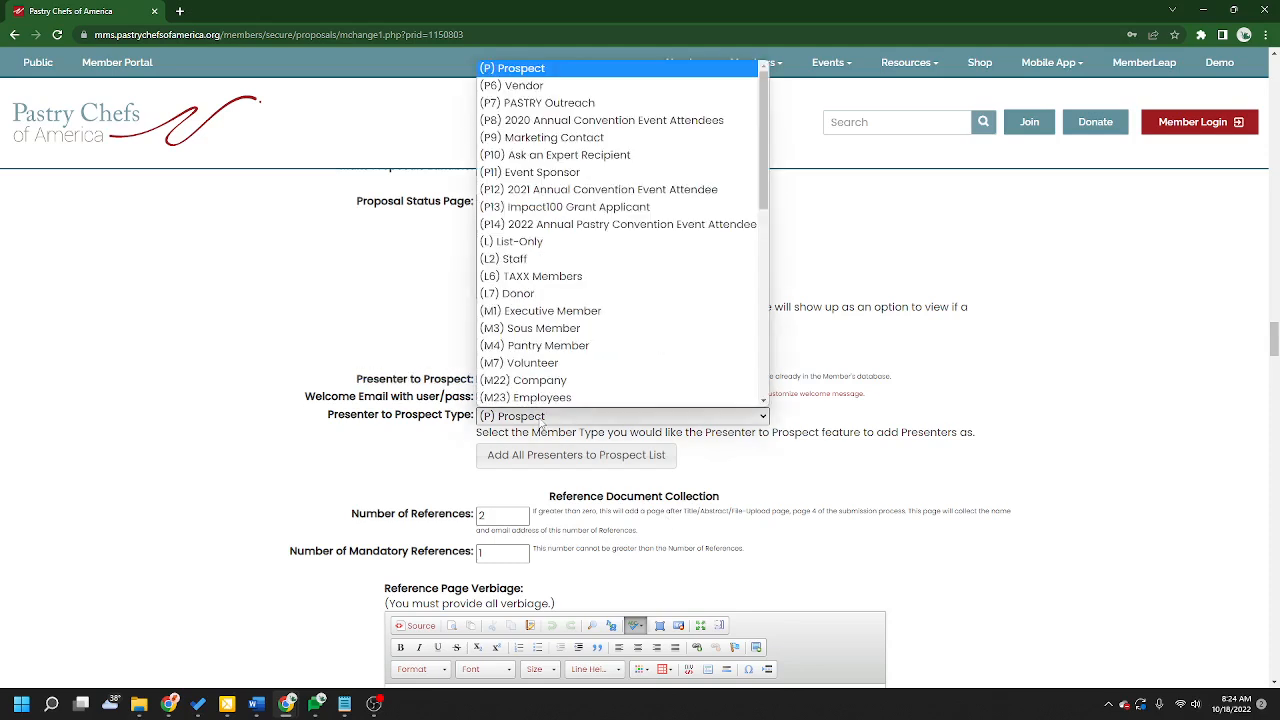
scroll(634, 300, down, 8)
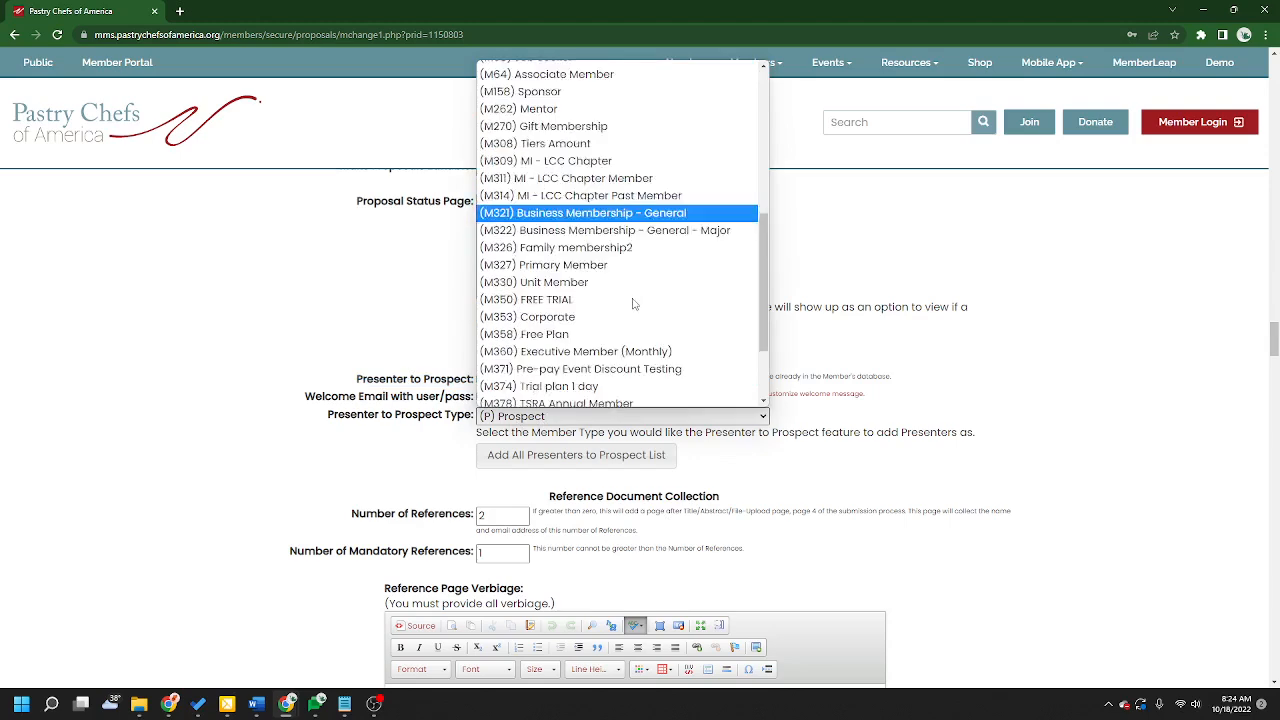
scroll(634, 305, up, 8)
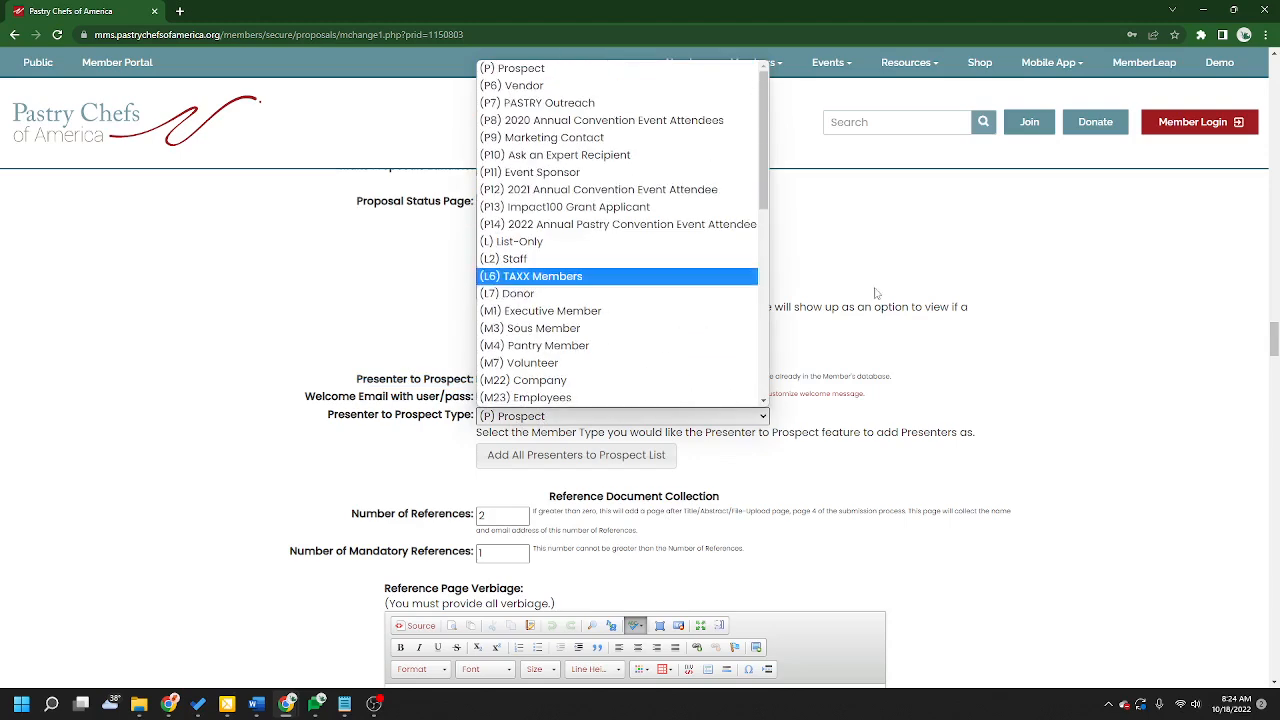
click(1078, 347)
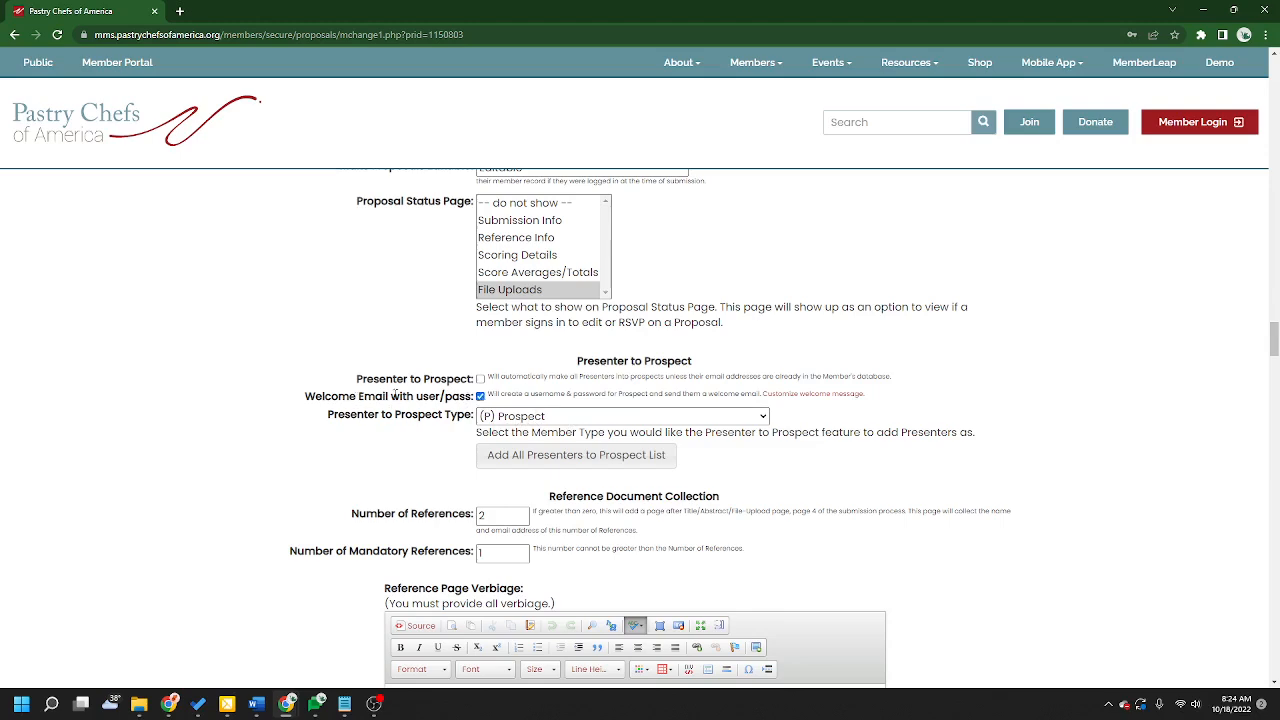
Step: Uncheck the Welcome Email with user/pass option
drag(307, 396, 474, 397)
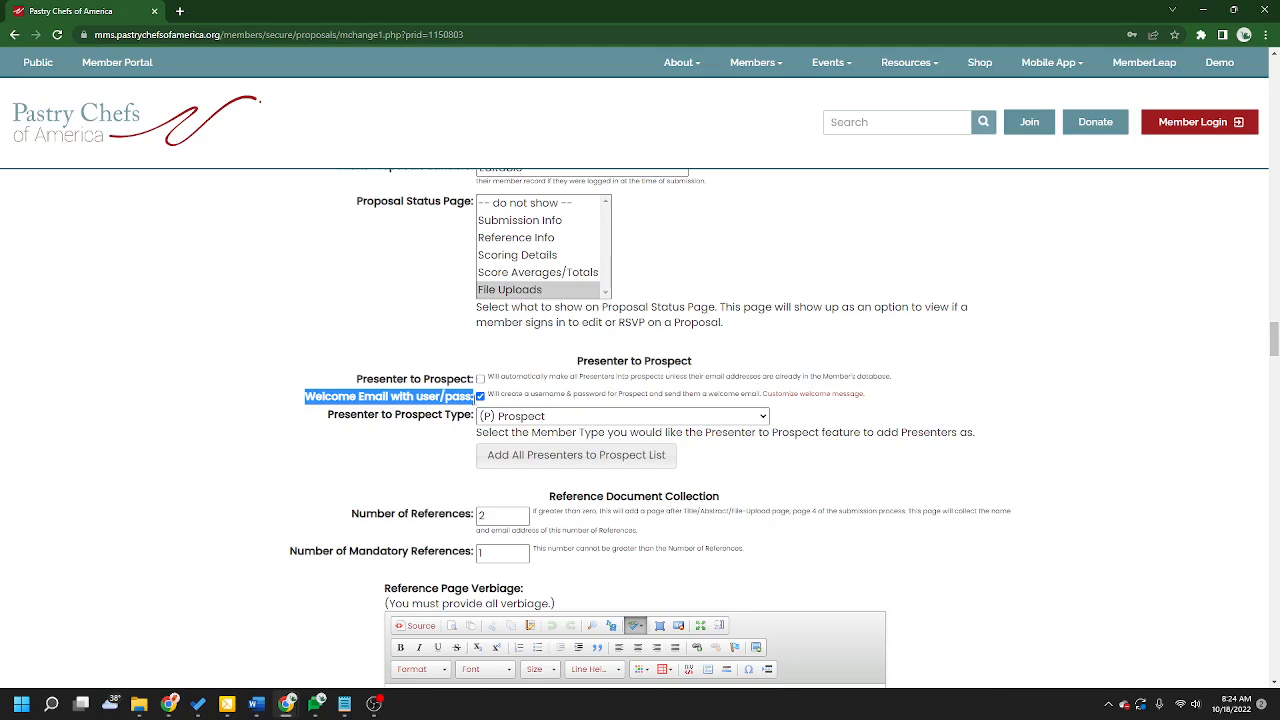
click(474, 397)
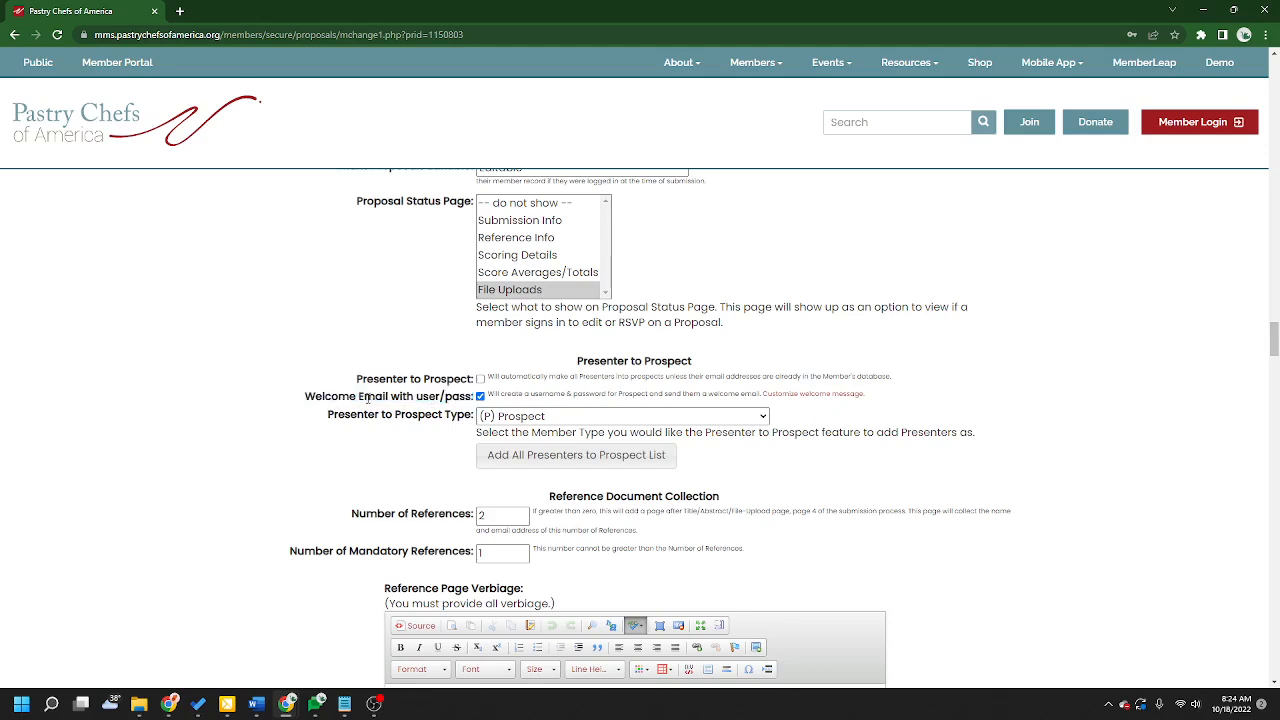
click(480, 397)
scroll(401, 378, up, 1)
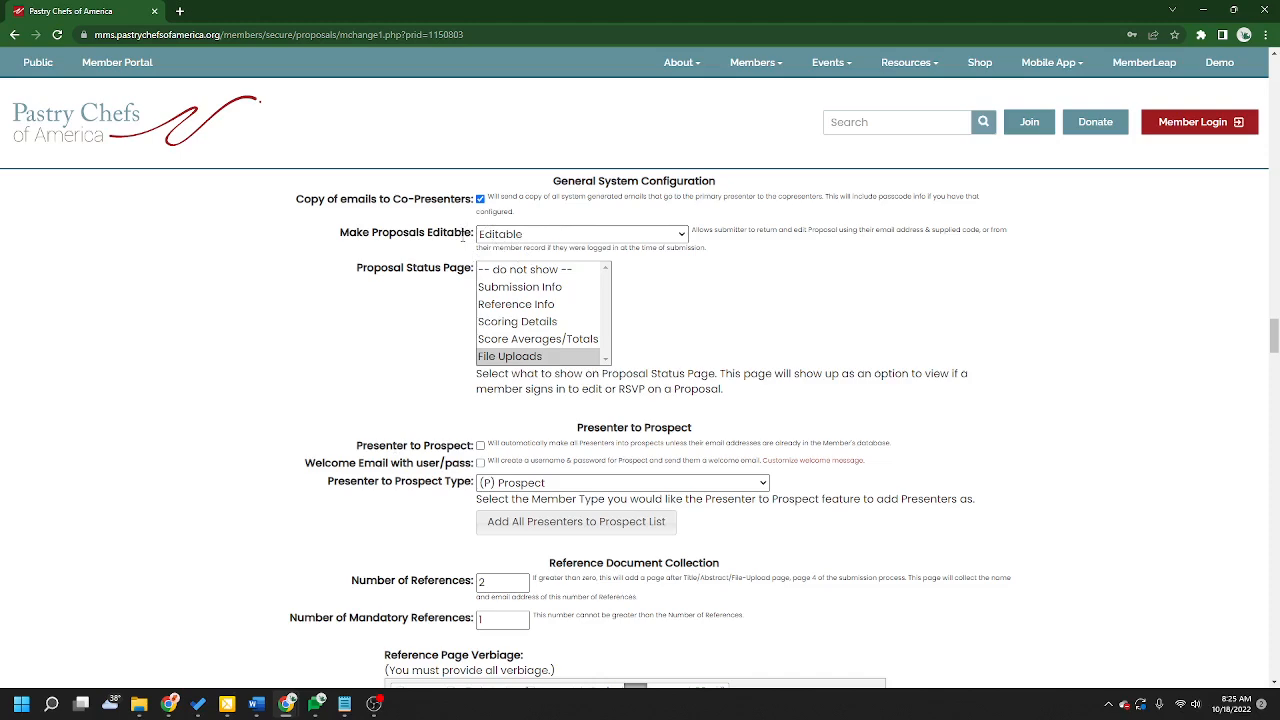
Step: Set Presenter to Prospect Type to (L) List-Only
scroll(424, 299, down, 2)
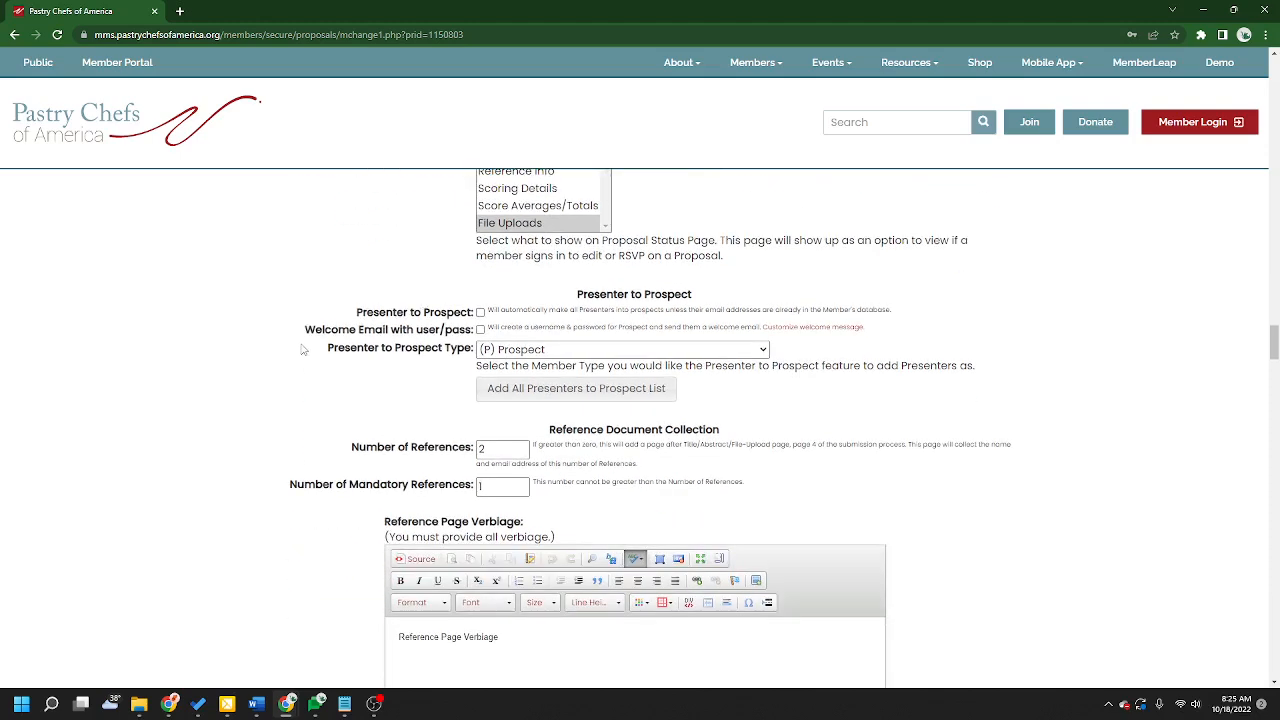
drag(305, 328, 484, 345)
click(502, 353)
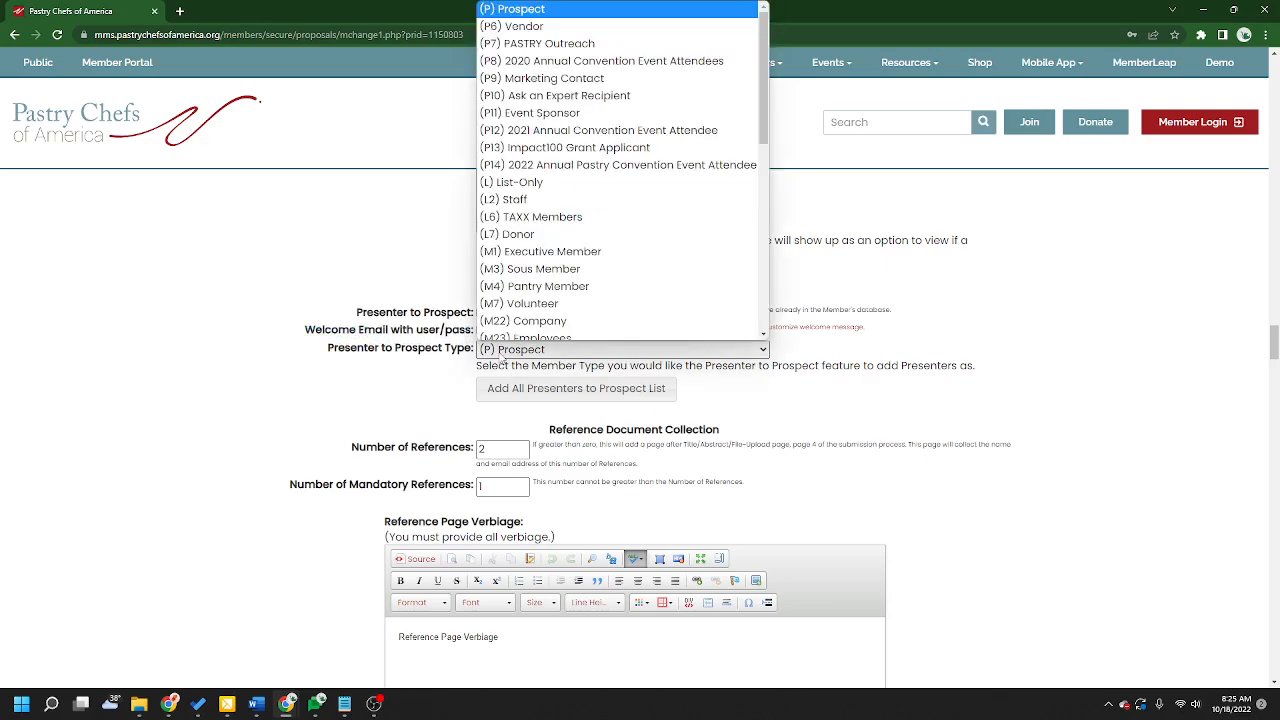
click(548, 176)
click(1049, 371)
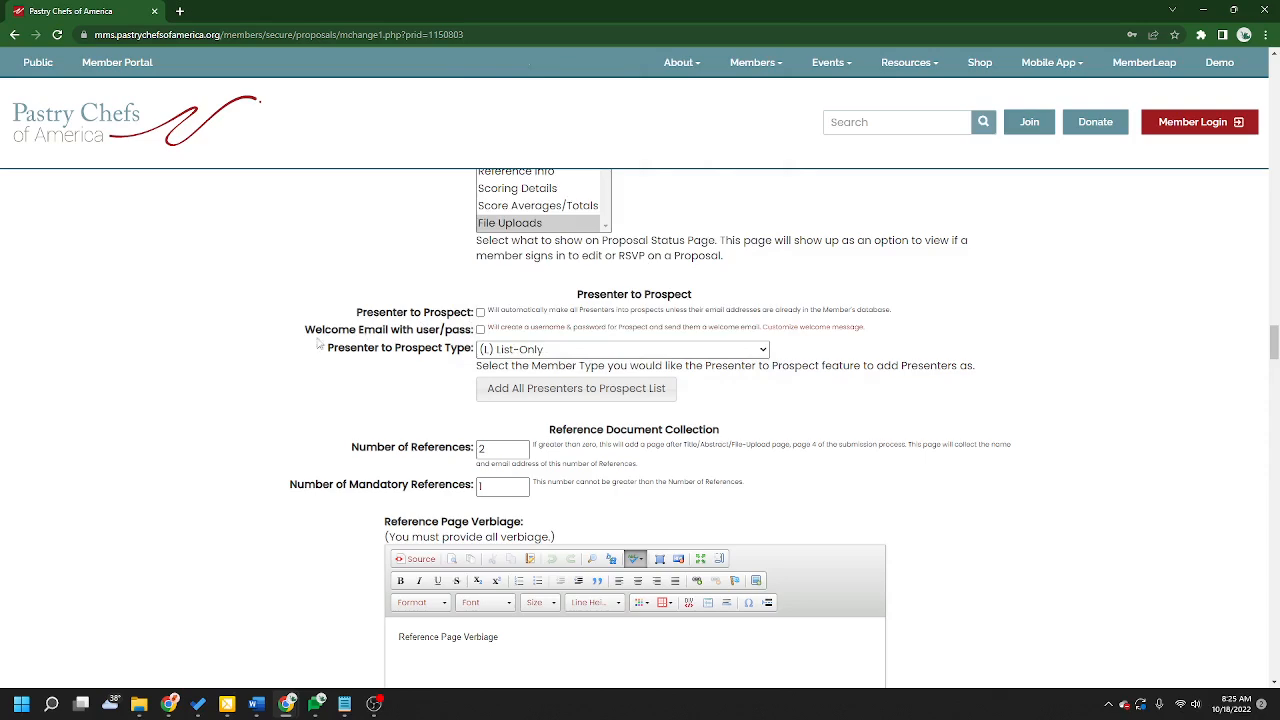
Step: Set Presenter to Prospect Type back to (P) Prospect
drag(305, 331, 473, 328)
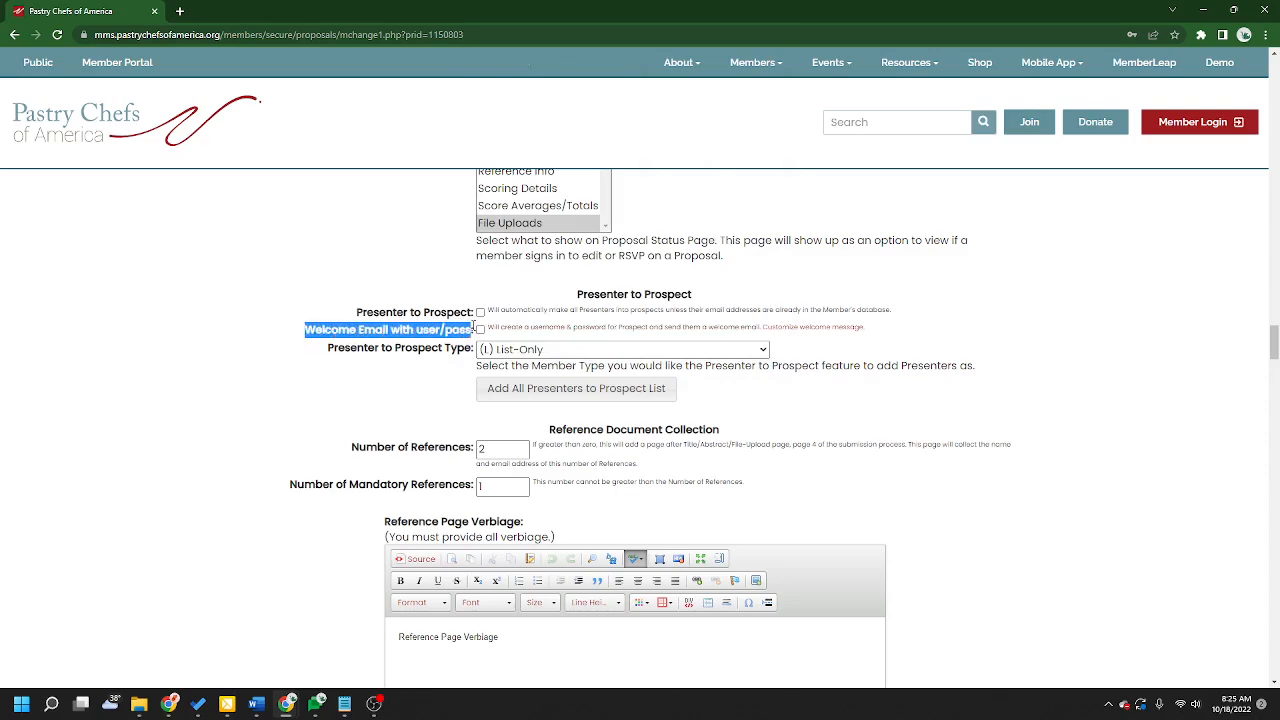
scroll(480, 360, up, 2)
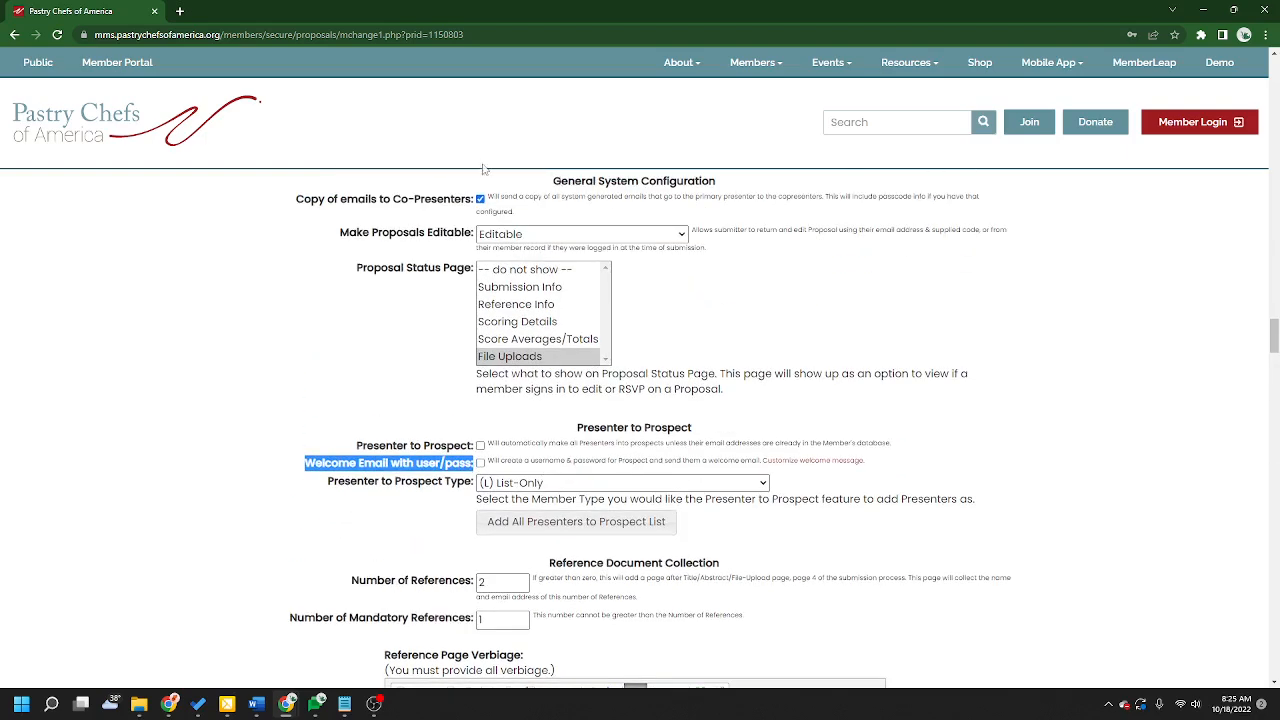
scroll(733, 408, down, 1)
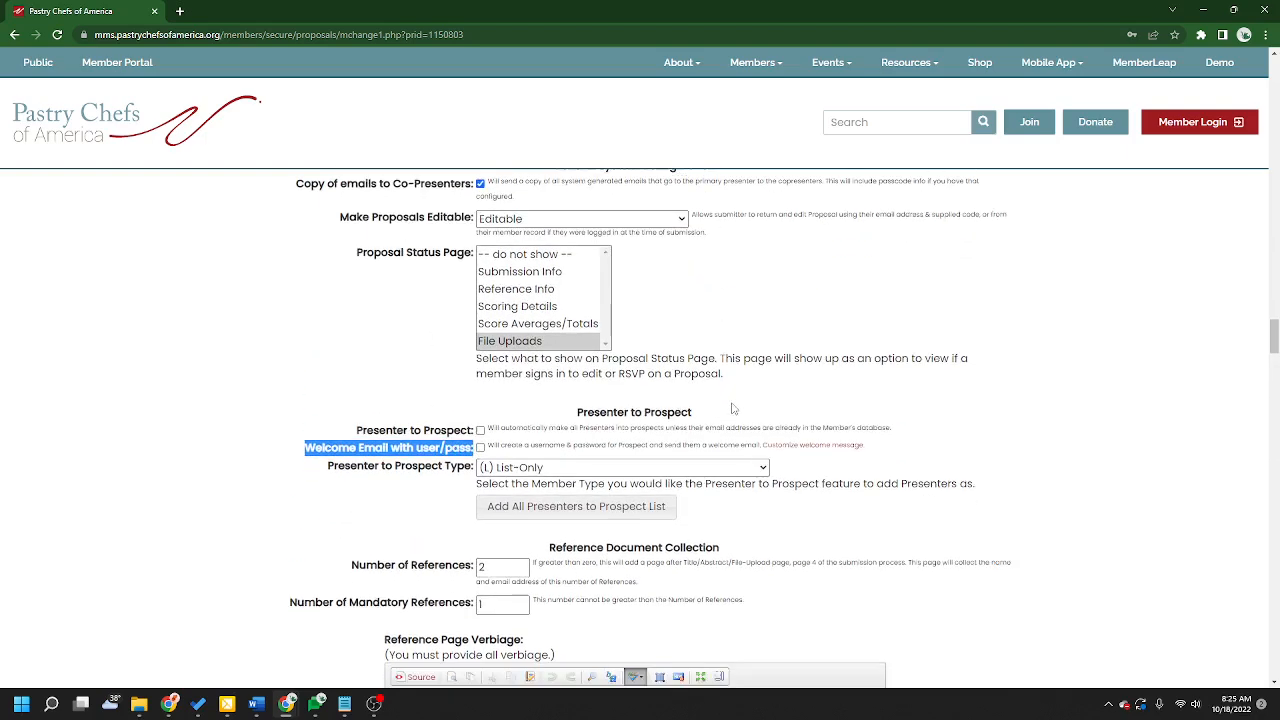
scroll(733, 408, down, 1)
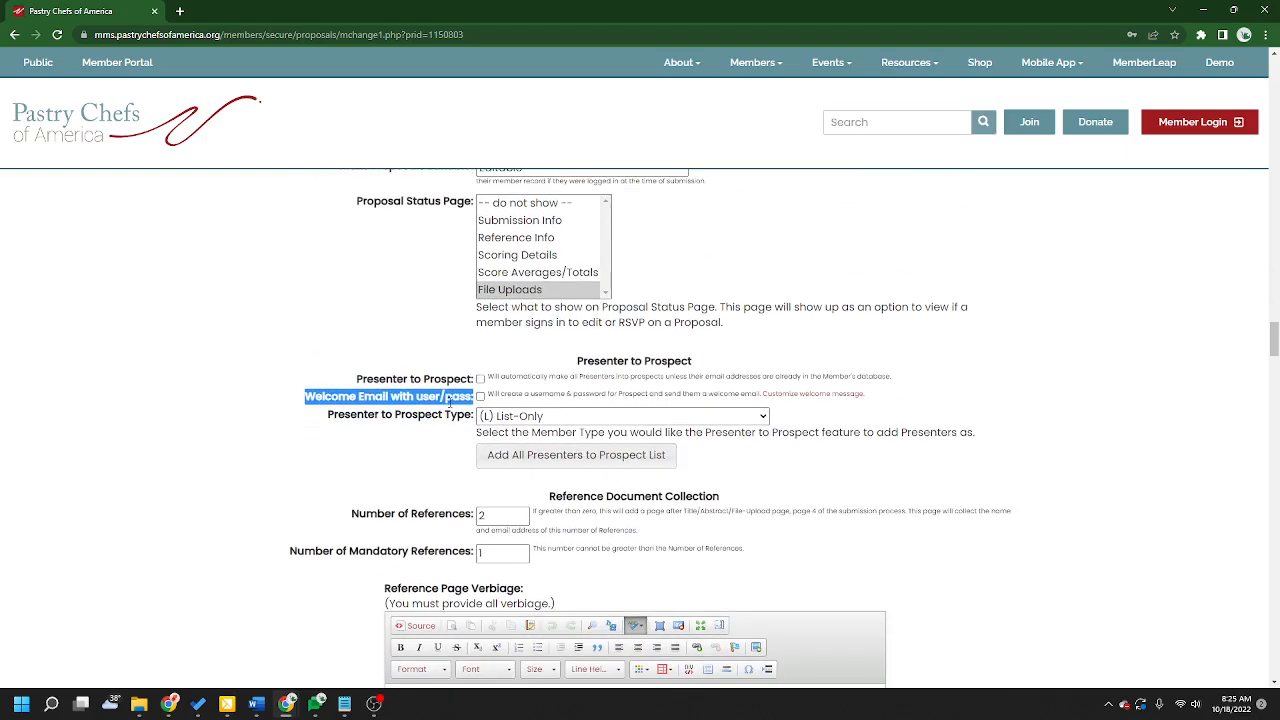
click(372, 443)
click(538, 416)
click(587, 55)
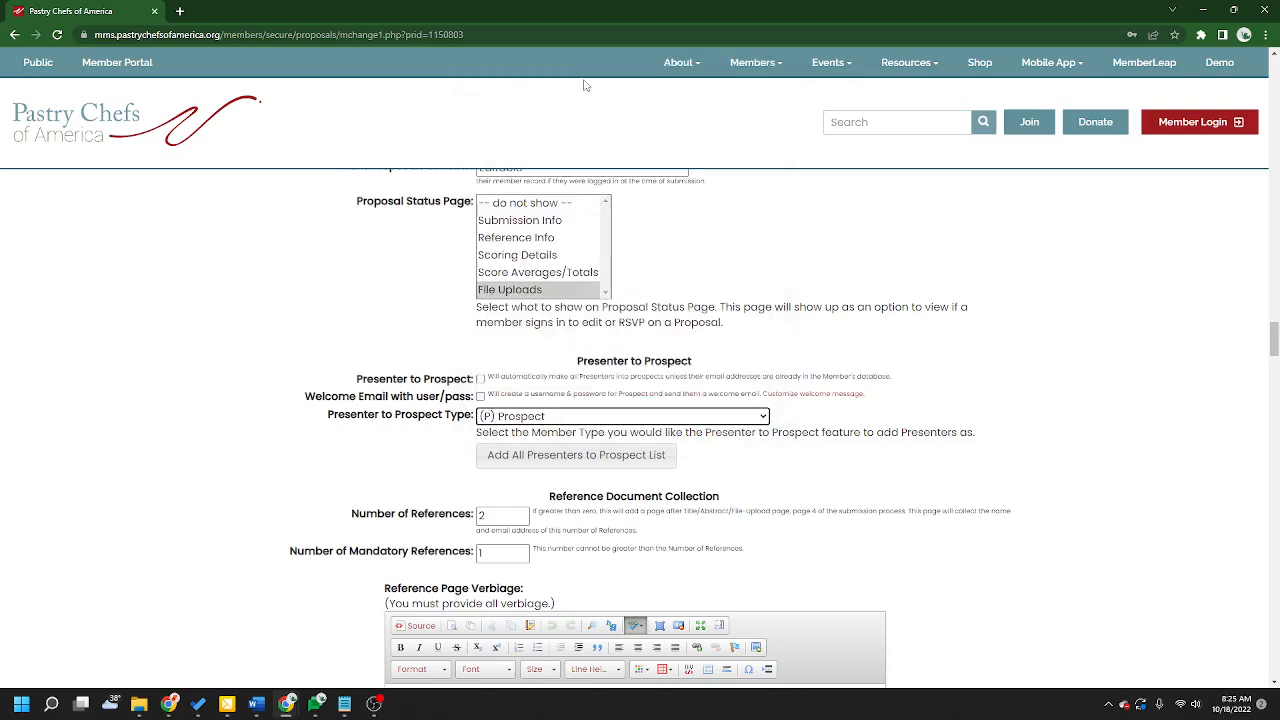
Step: Check and then uncheck the Presenter to Prospect option
scroll(1160, 598, down, 2)
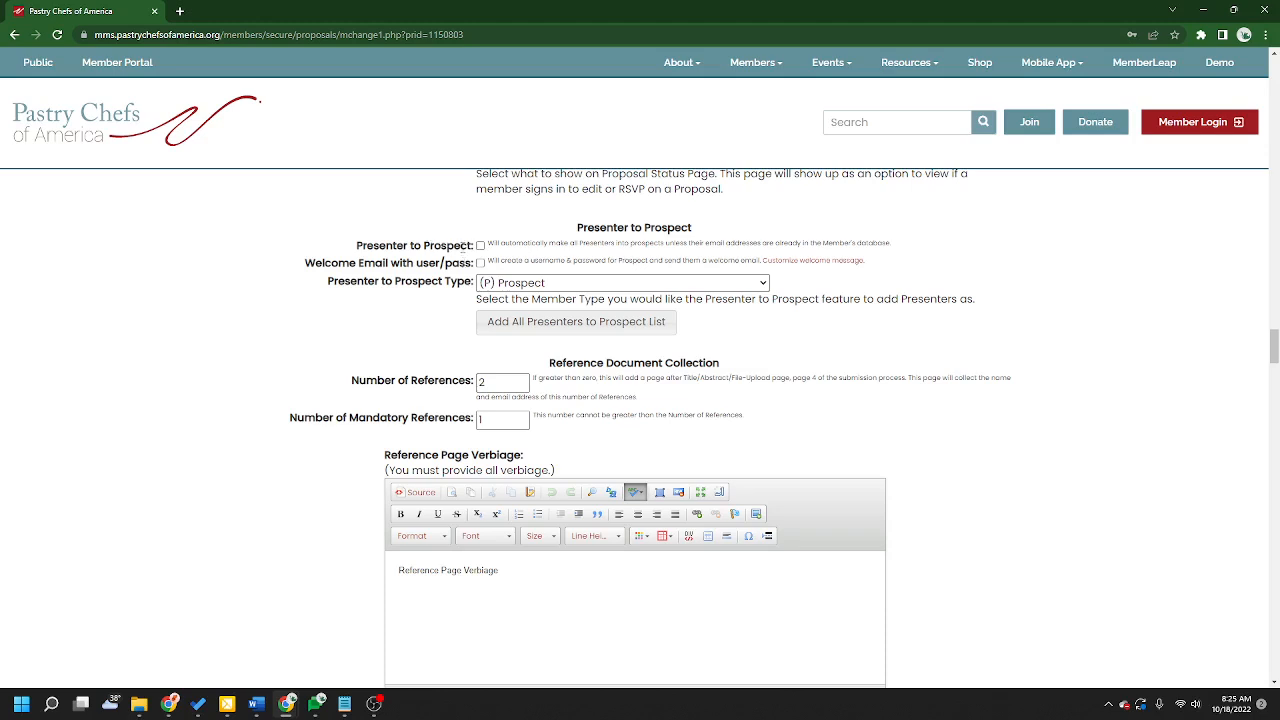
drag(358, 246, 482, 248)
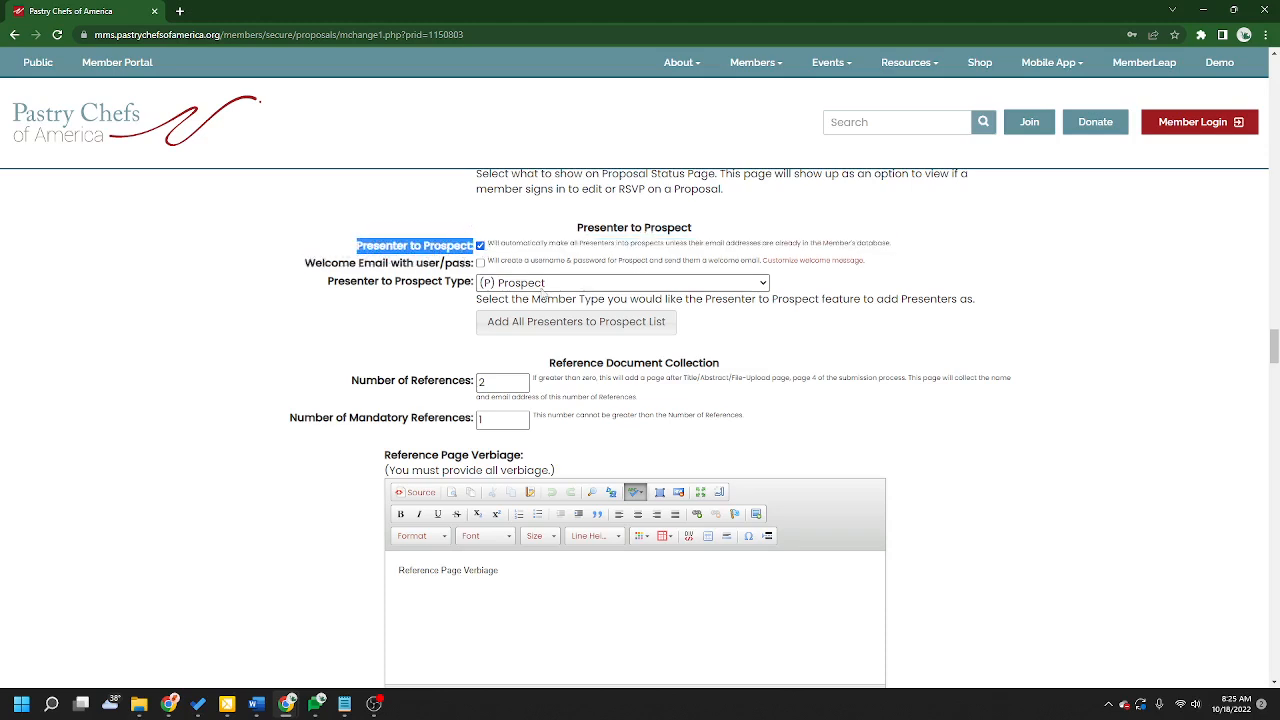
click(420, 300)
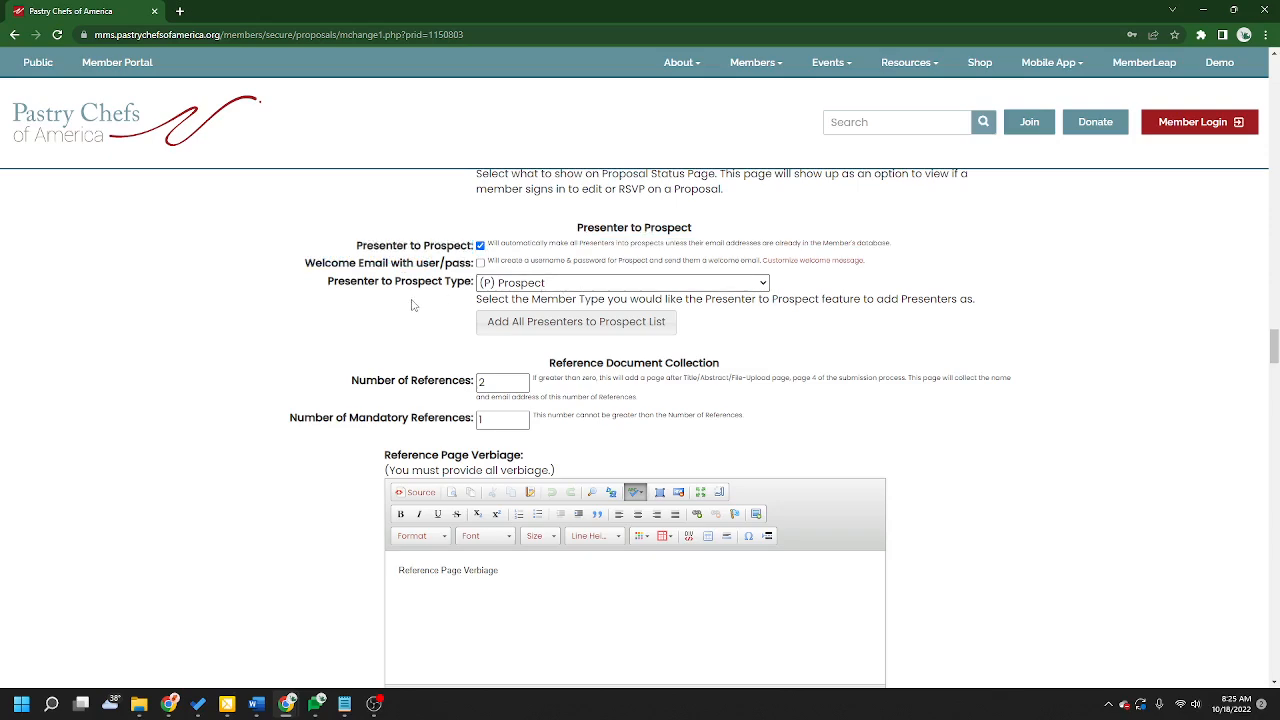
click(480, 245)
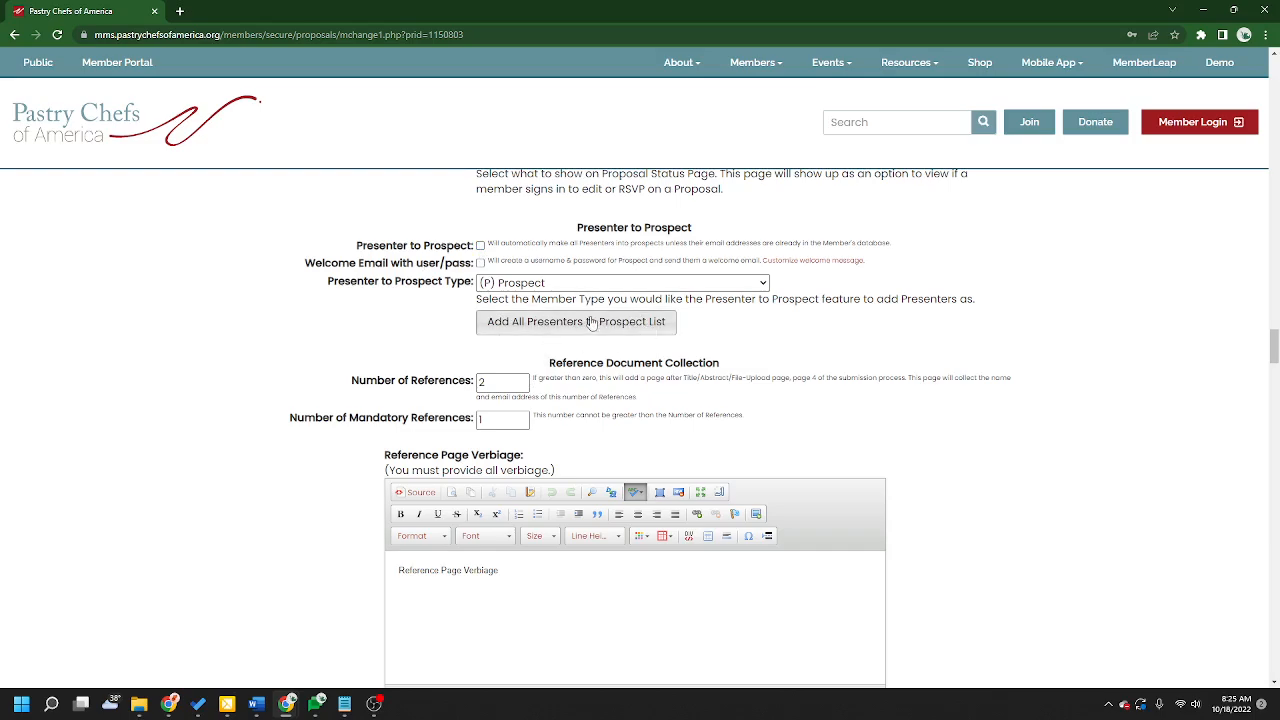
Step: Reduce the Number of References to 0 in the Reference Document Collection section
scroll(1169, 509, down, 6)
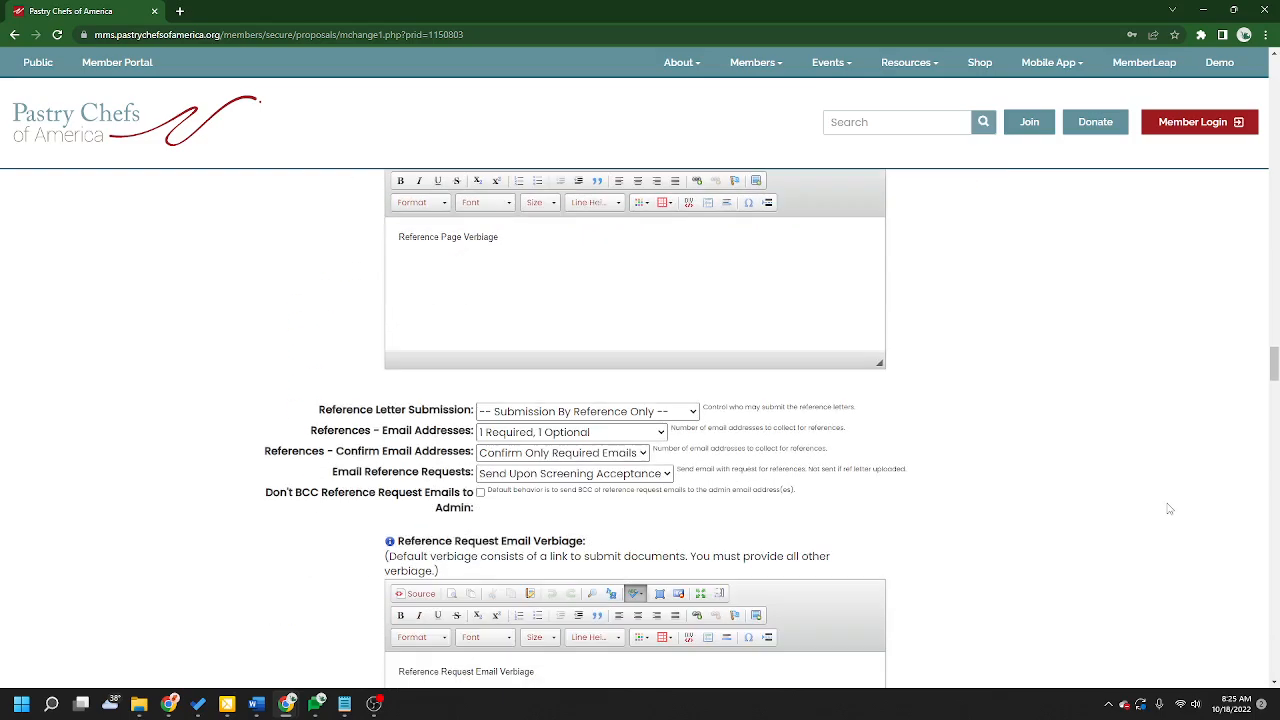
scroll(1169, 508, up, 6)
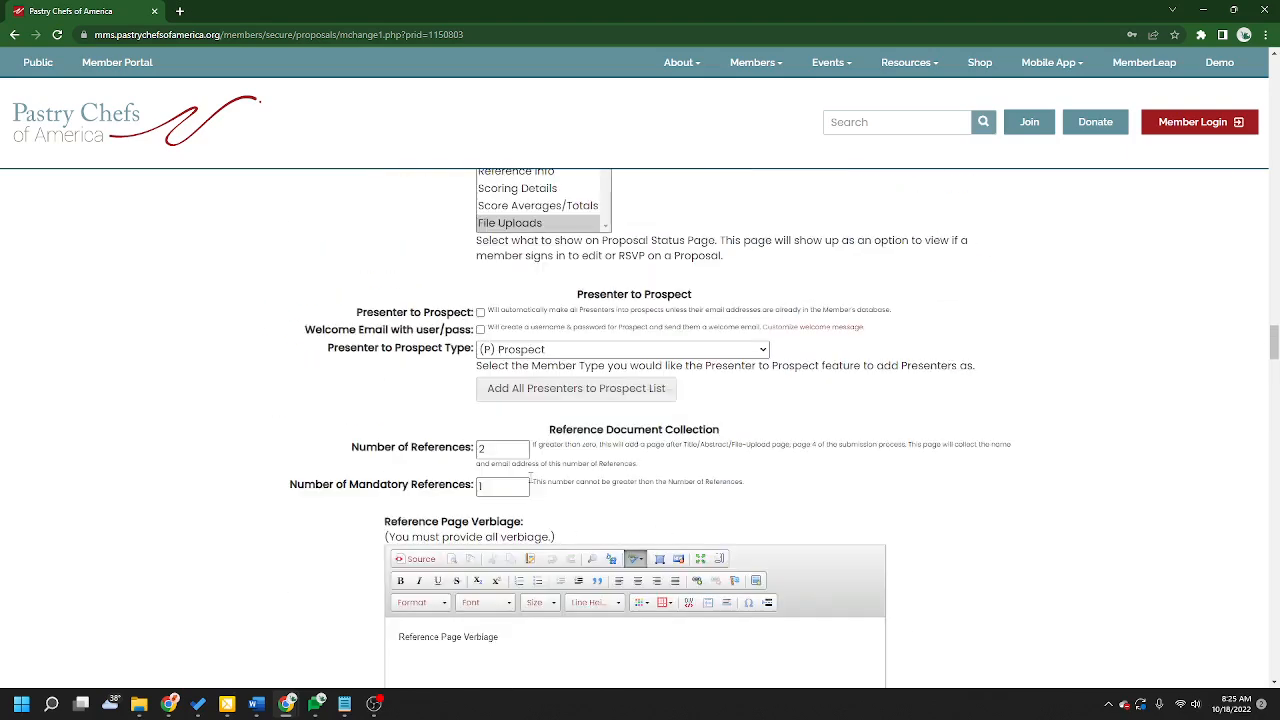
click(521, 450)
click(521, 452)
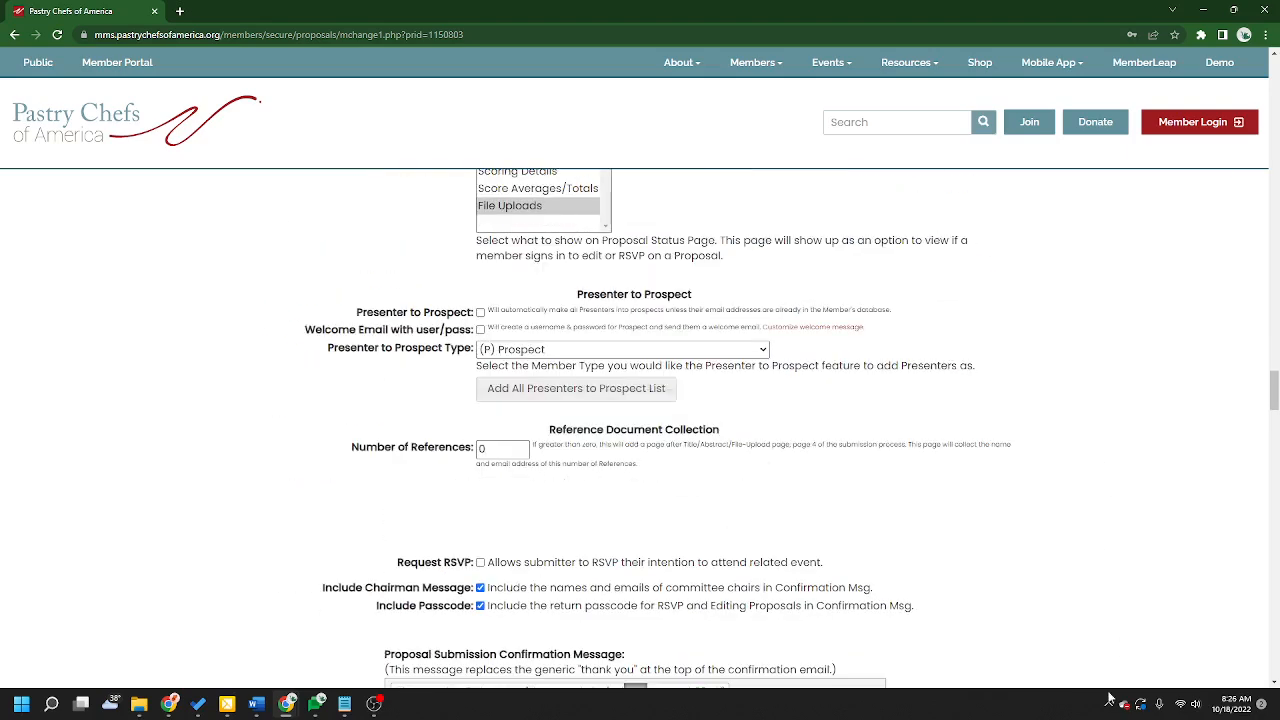
Step: Read the Request RSVP option's description below the references section
scroll(1106, 520, down, 3)
drag(398, 295, 880, 314)
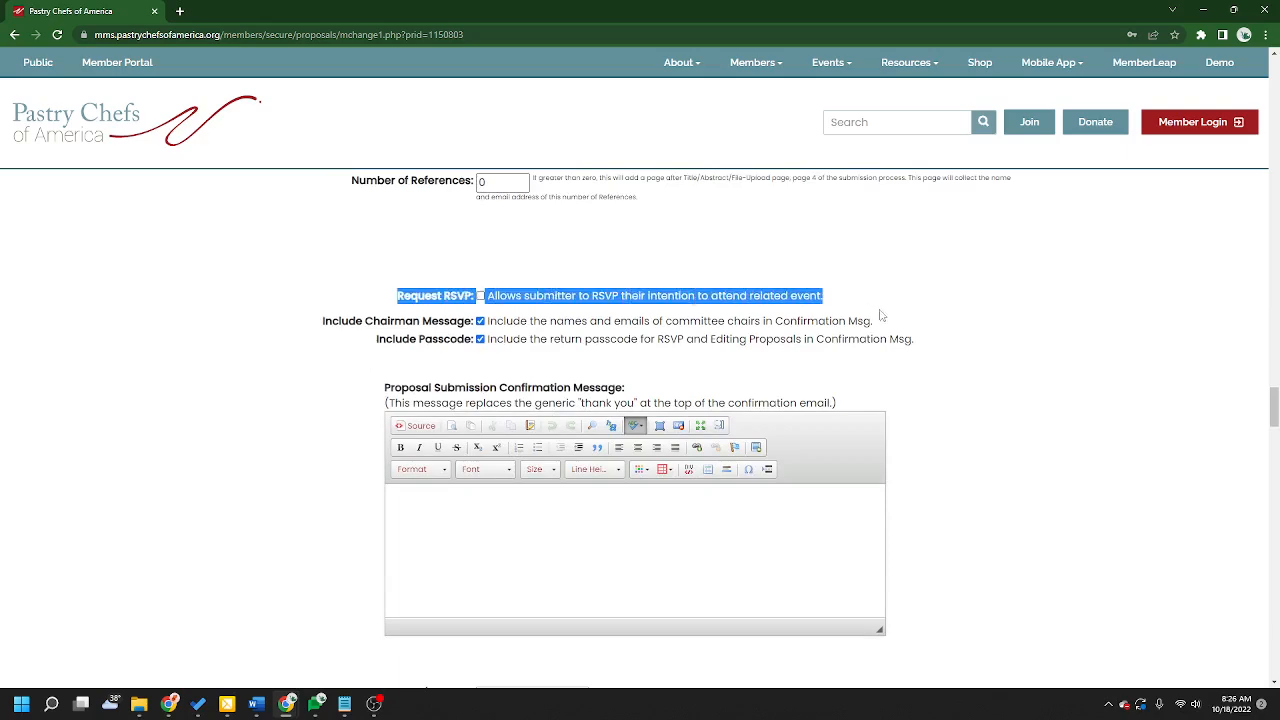
click(1017, 414)
drag(593, 297, 620, 301)
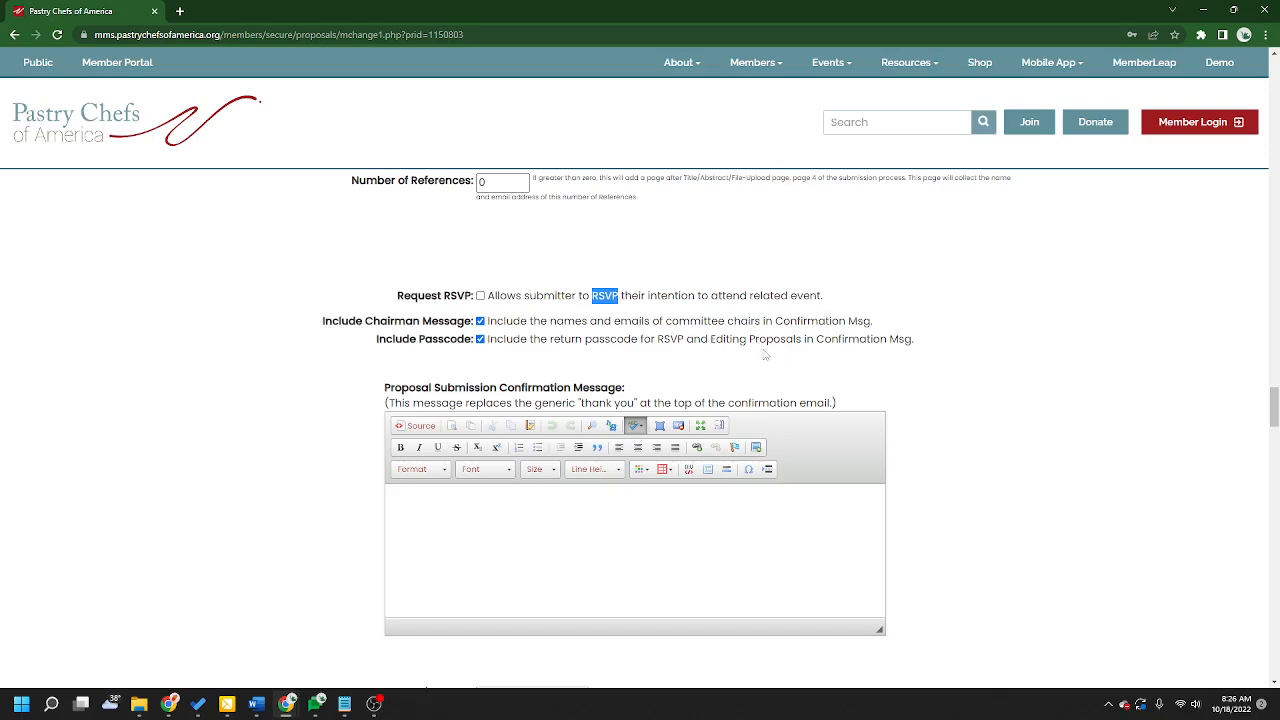
Step: Enable the Request RSVP option and read the Alternate Verbiage above the RSVP Form description
click(479, 296)
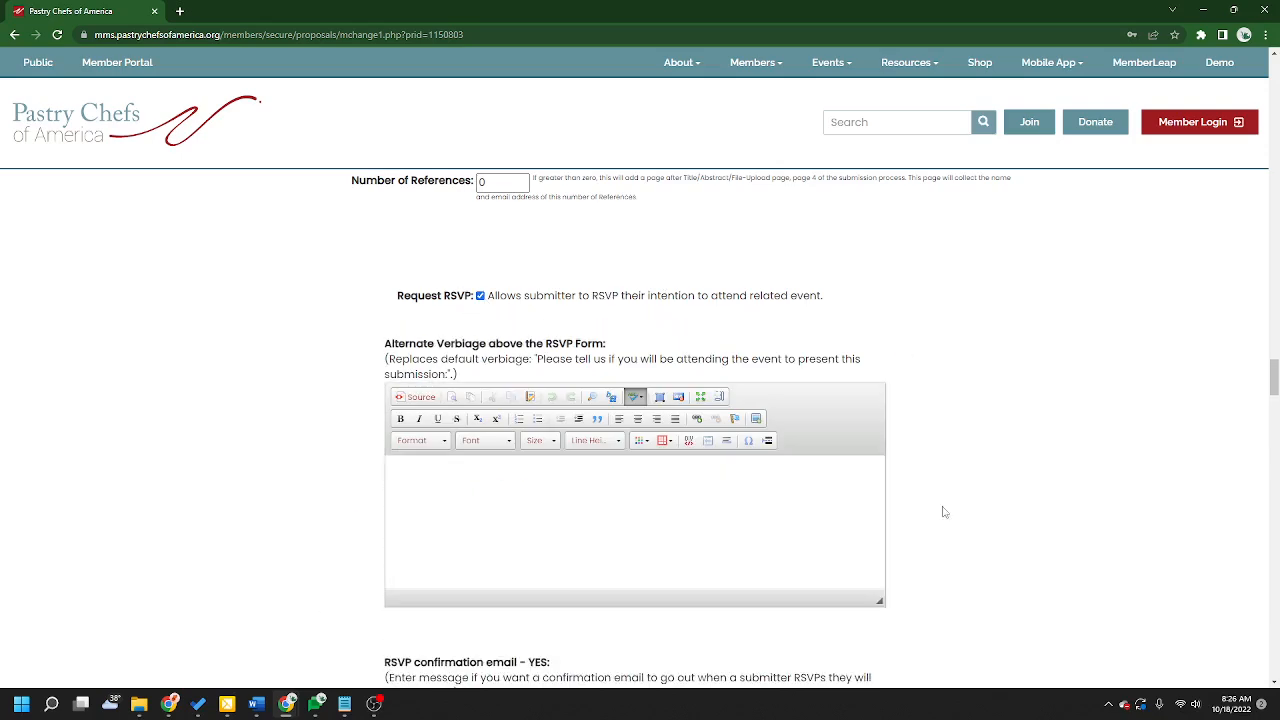
drag(381, 352, 485, 386)
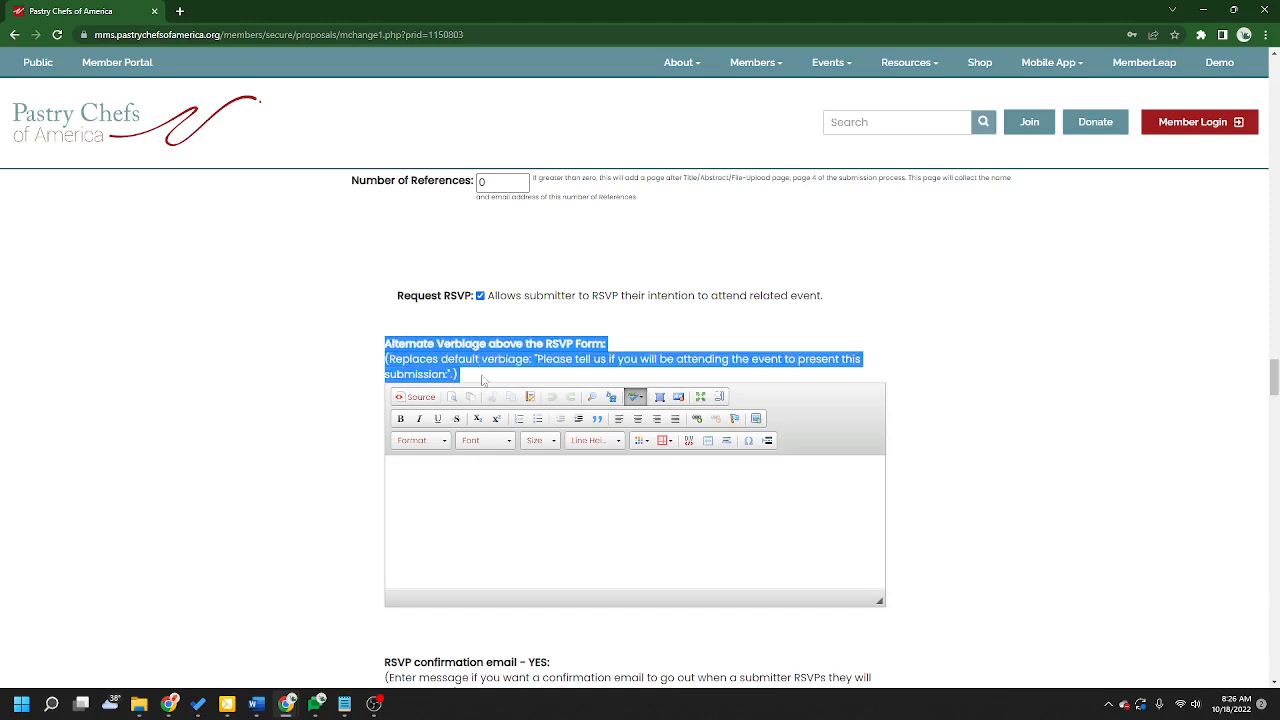
click(456, 352)
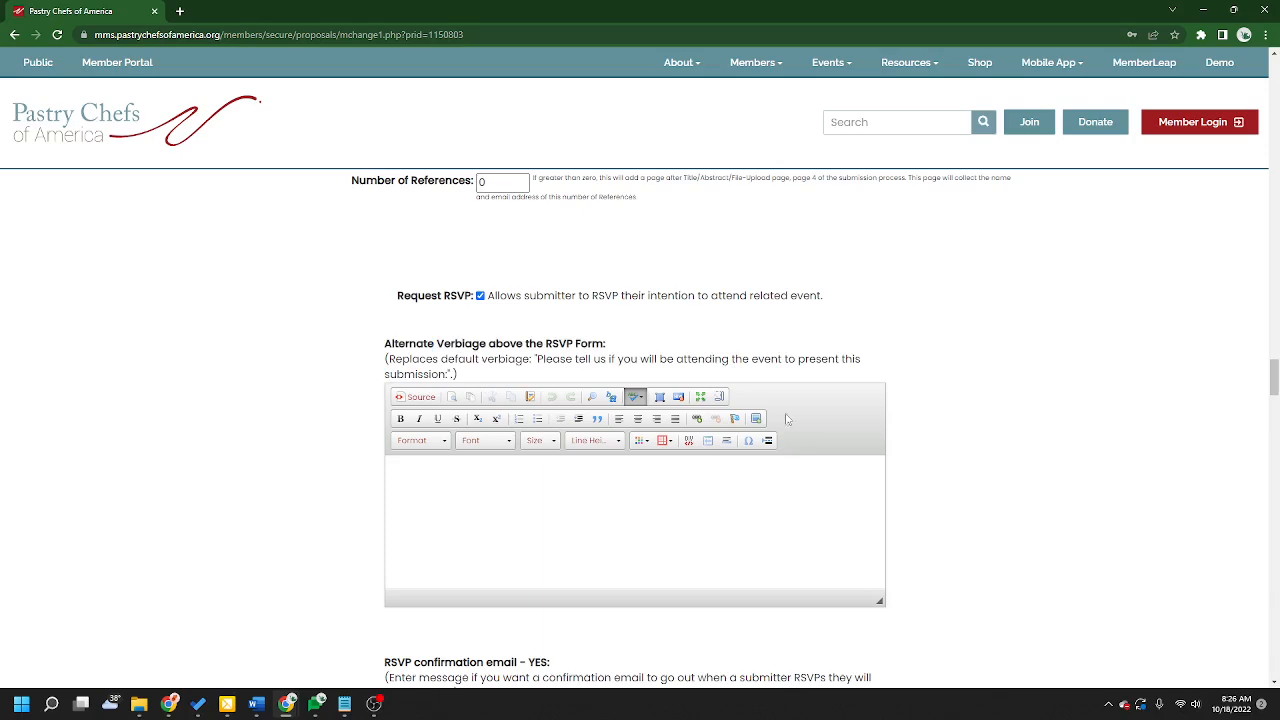
drag(537, 360, 446, 376)
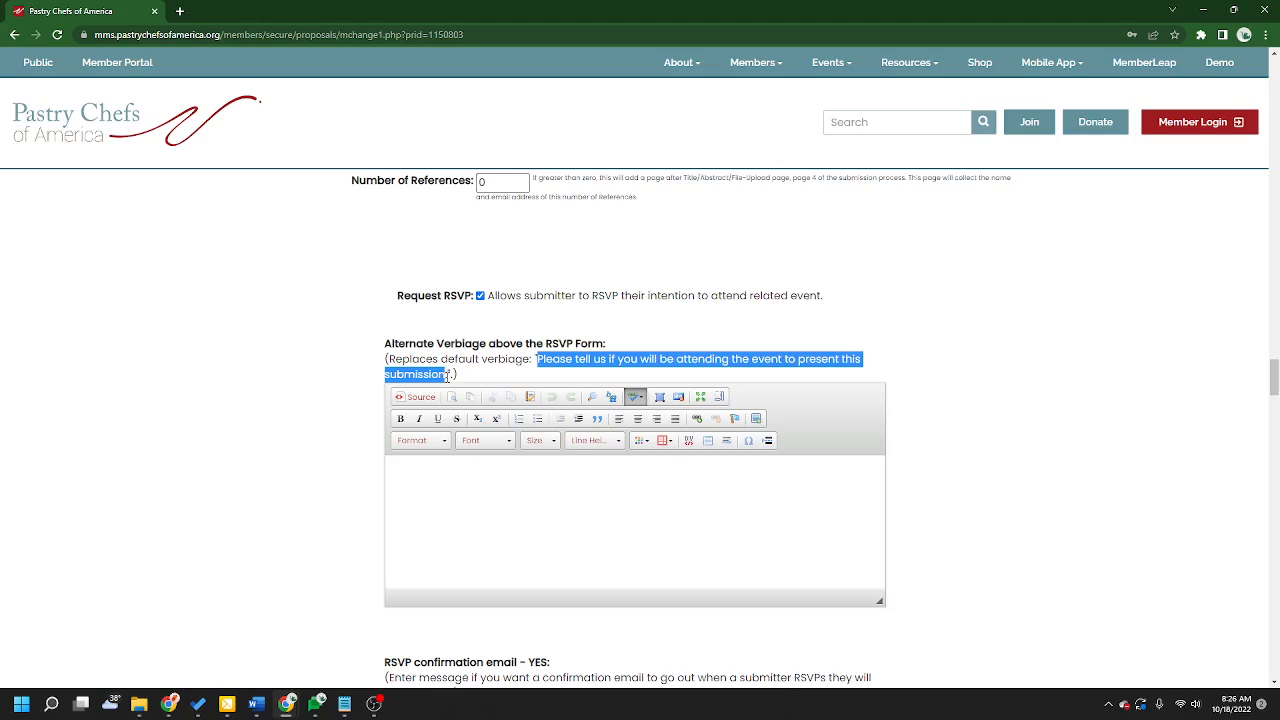
click(628, 483)
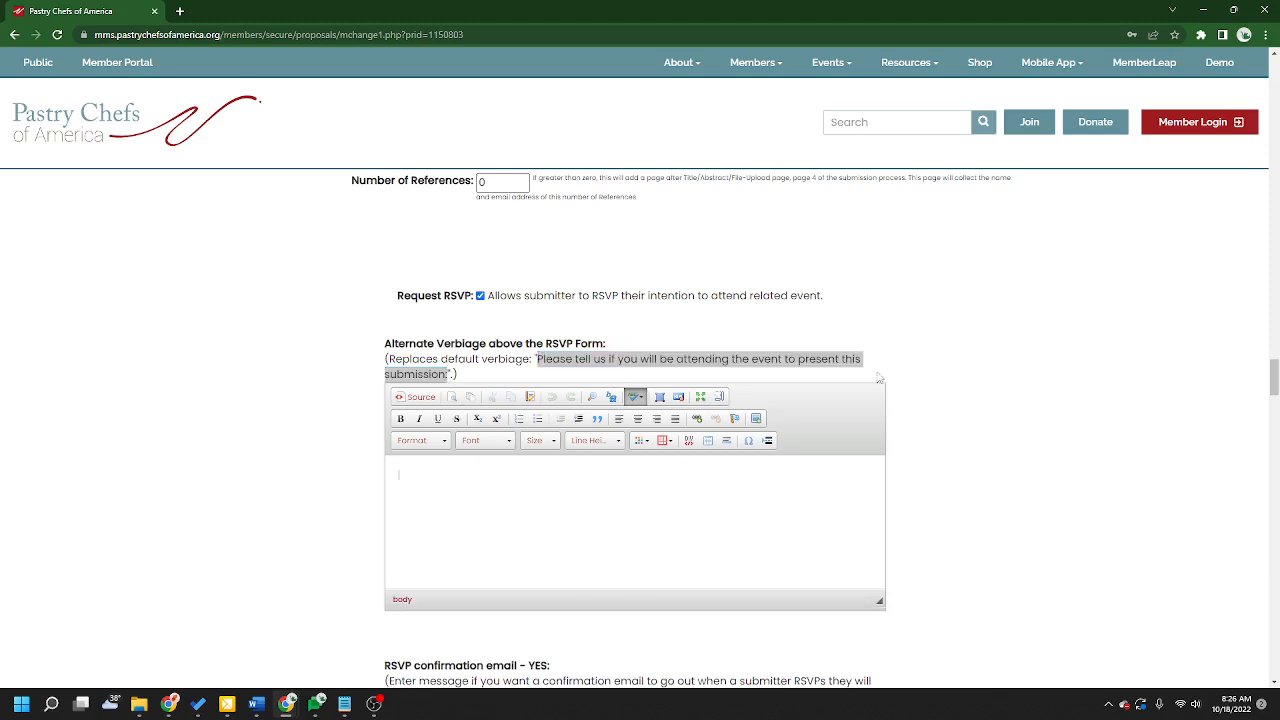
click(931, 363)
click(845, 340)
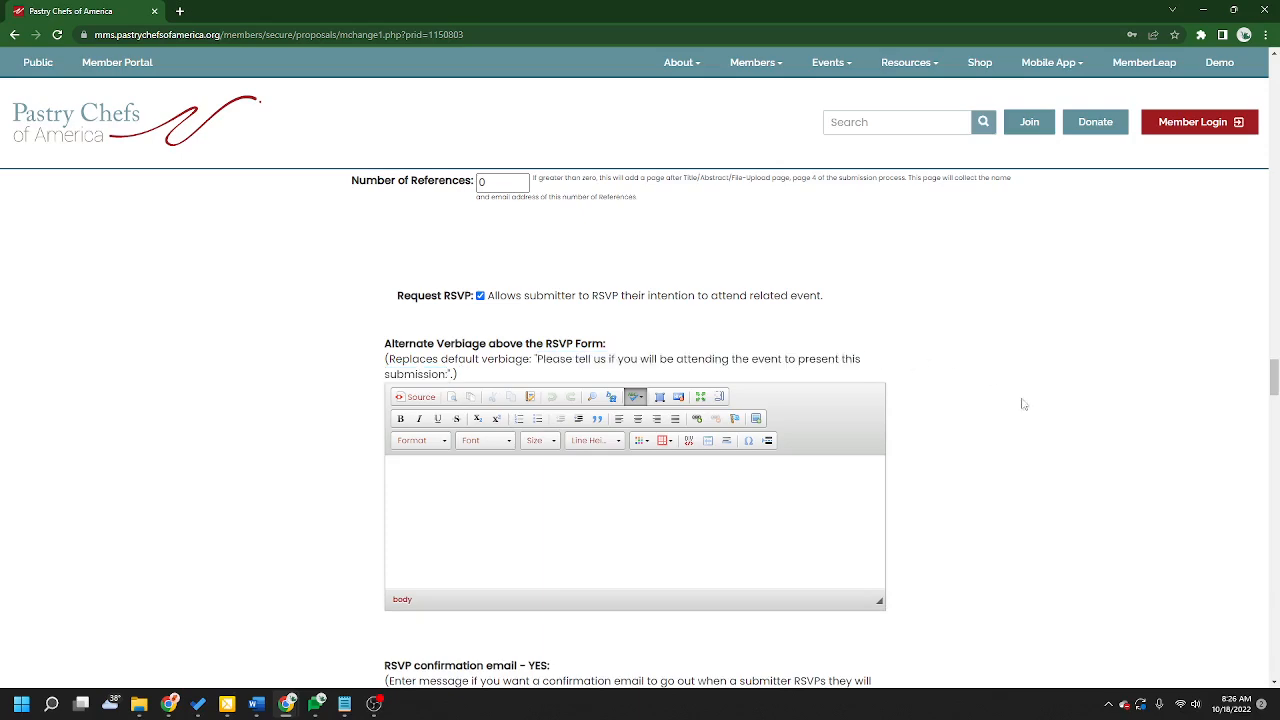
Step: Examine the RSVP confirmation email YES and NO message fields and their descriptions
scroll(1063, 449, down, 4)
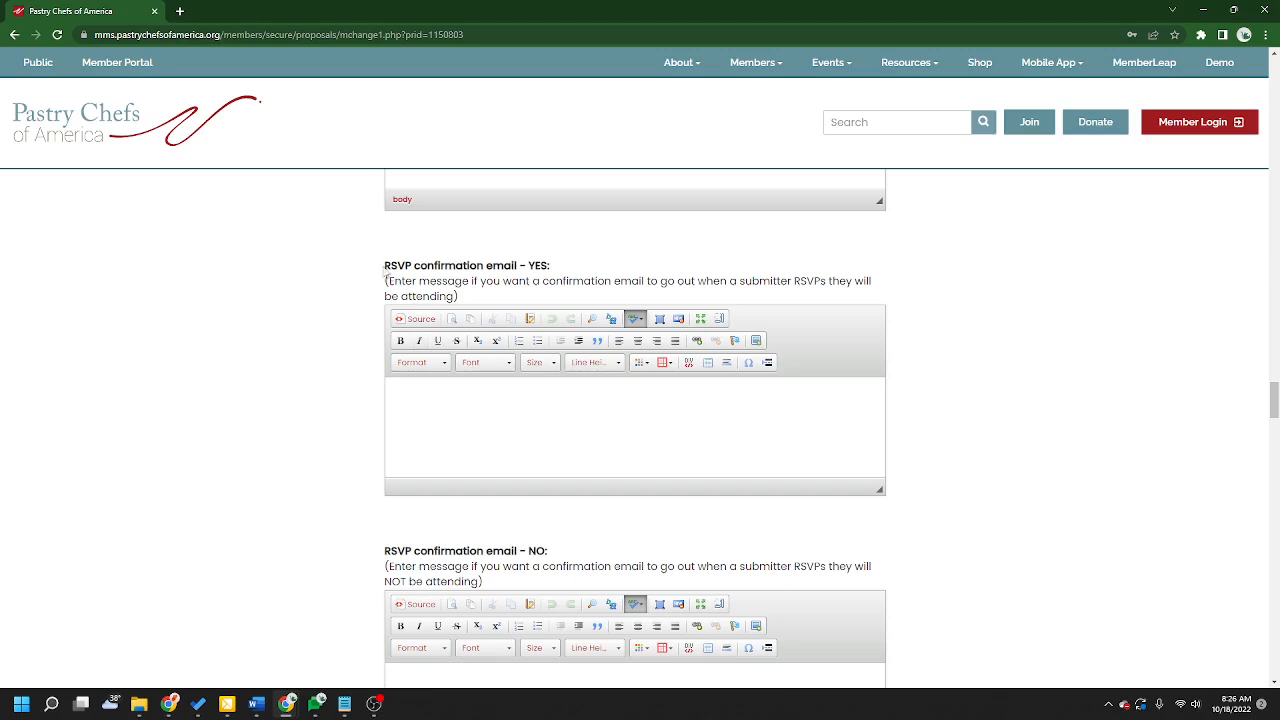
drag(383, 266, 550, 266)
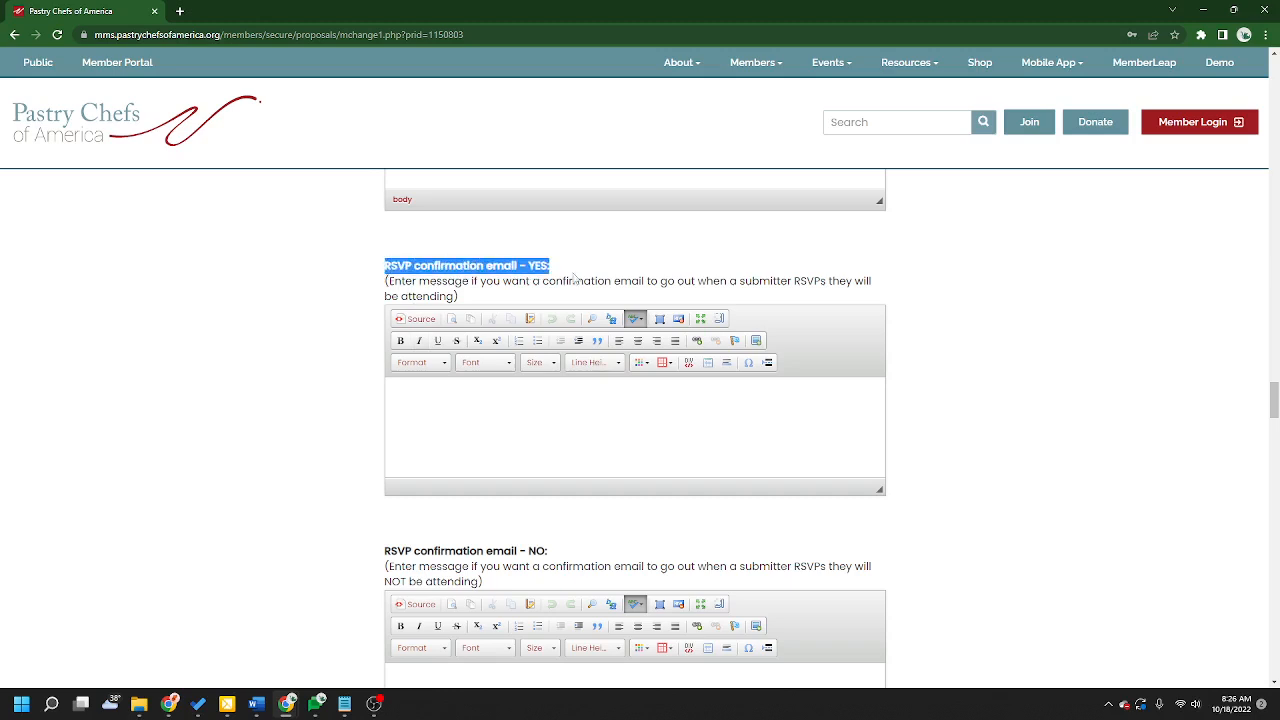
click(526, 405)
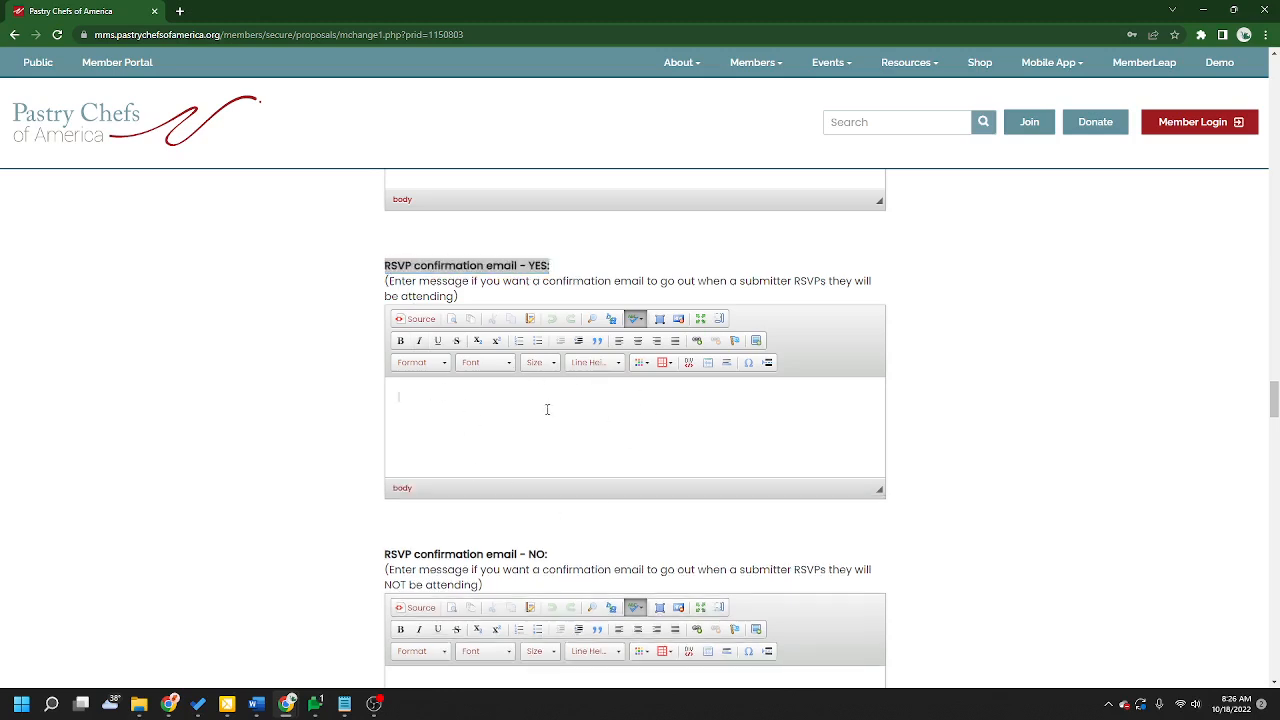
click(1068, 414)
scroll(1068, 414, down, 3)
drag(380, 293, 565, 297)
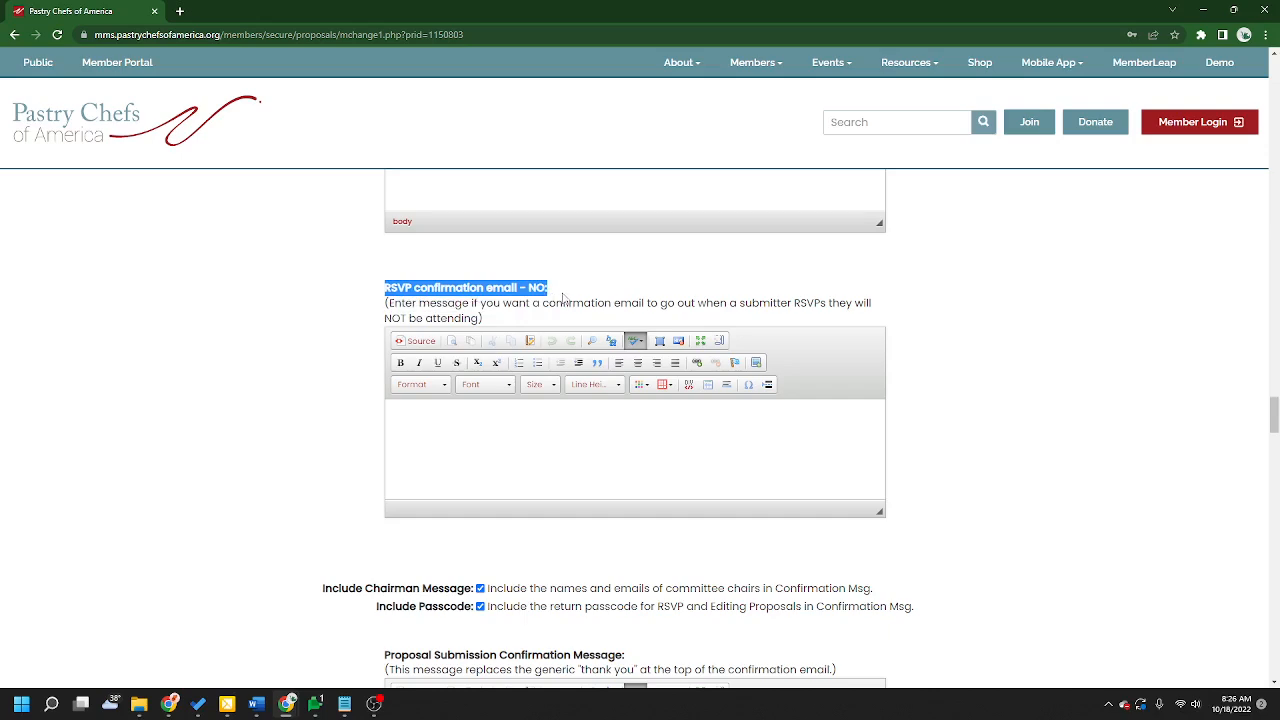
click(680, 428)
click(697, 321)
Step: Uncheck the Request RSVP option again
scroll(1003, 440, up, 10)
scroll(1005, 441, up, 2)
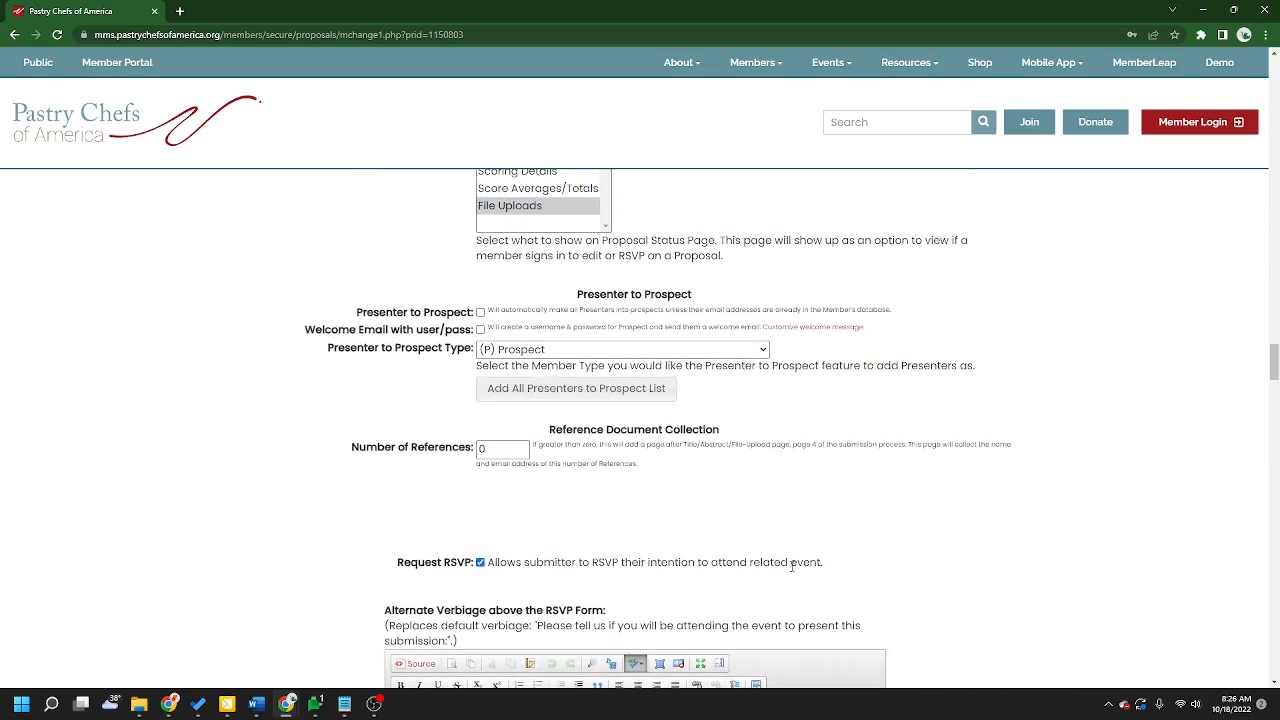
click(480, 562)
Step: Read the Include Chairman Message description and uncheck the Include Chairman Message option
scroll(1014, 550, down, 3)
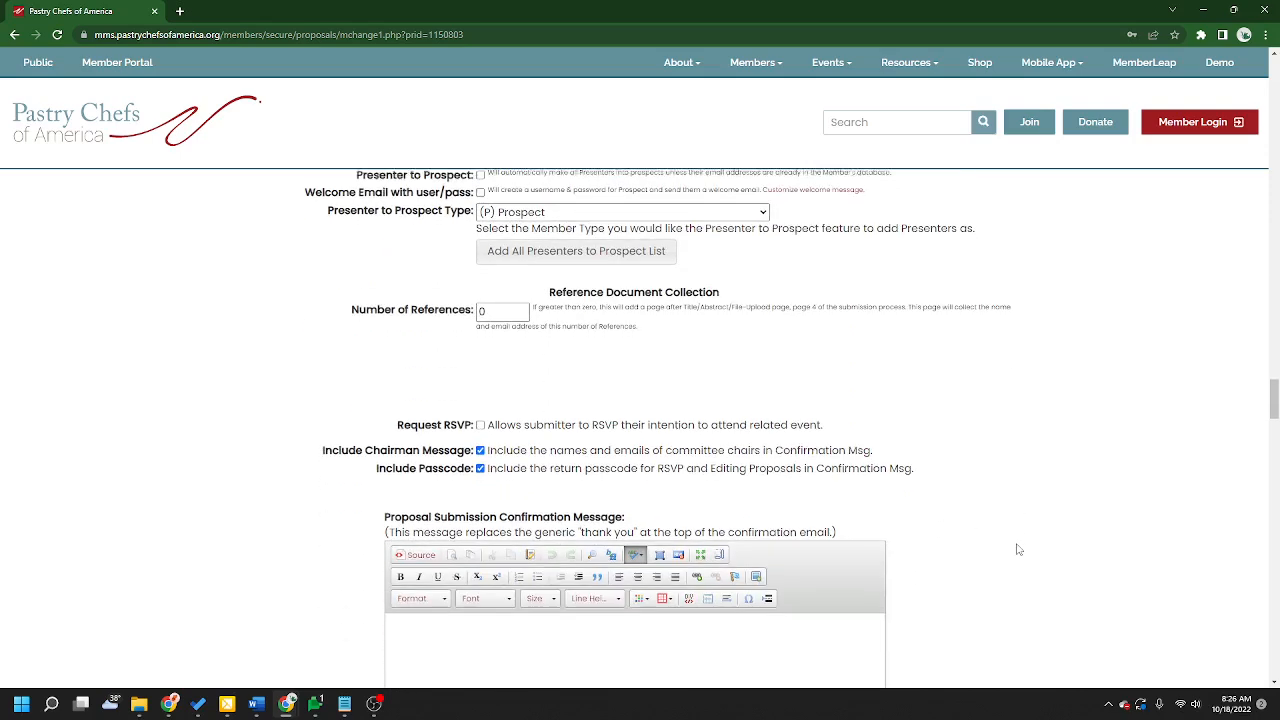
drag(323, 321, 893, 325)
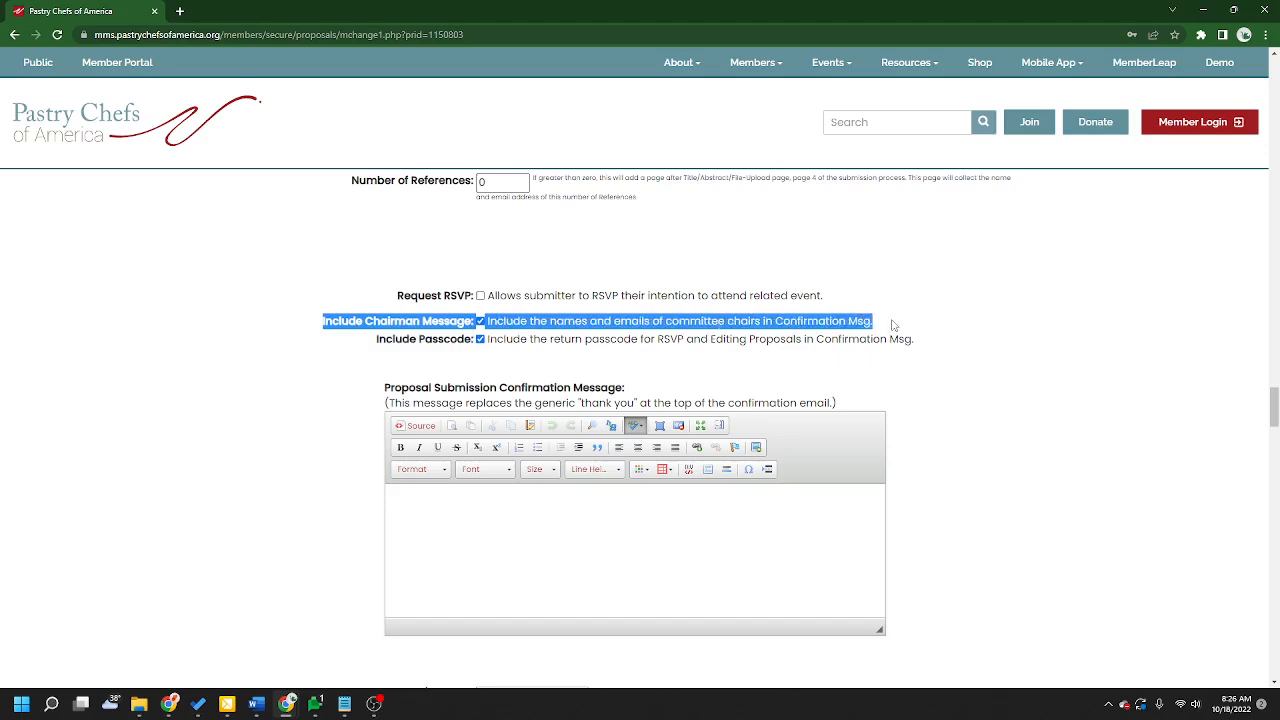
click(1003, 316)
drag(667, 321, 767, 322)
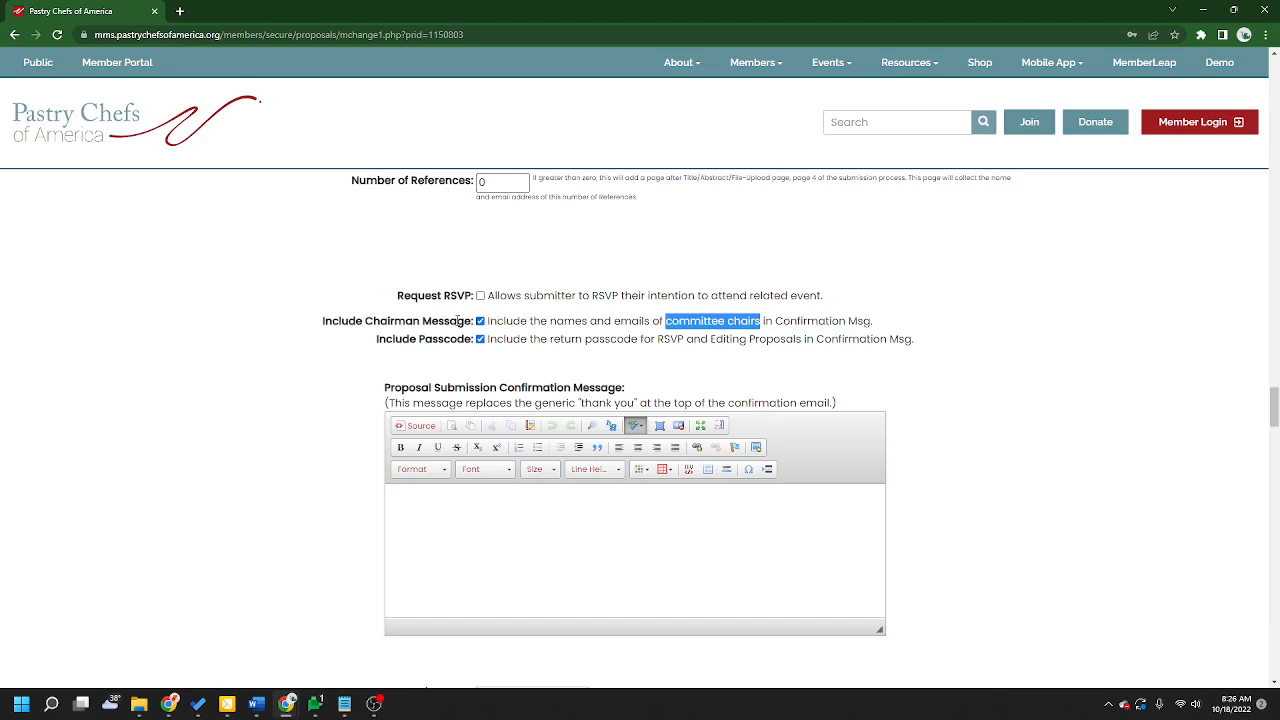
click(805, 332)
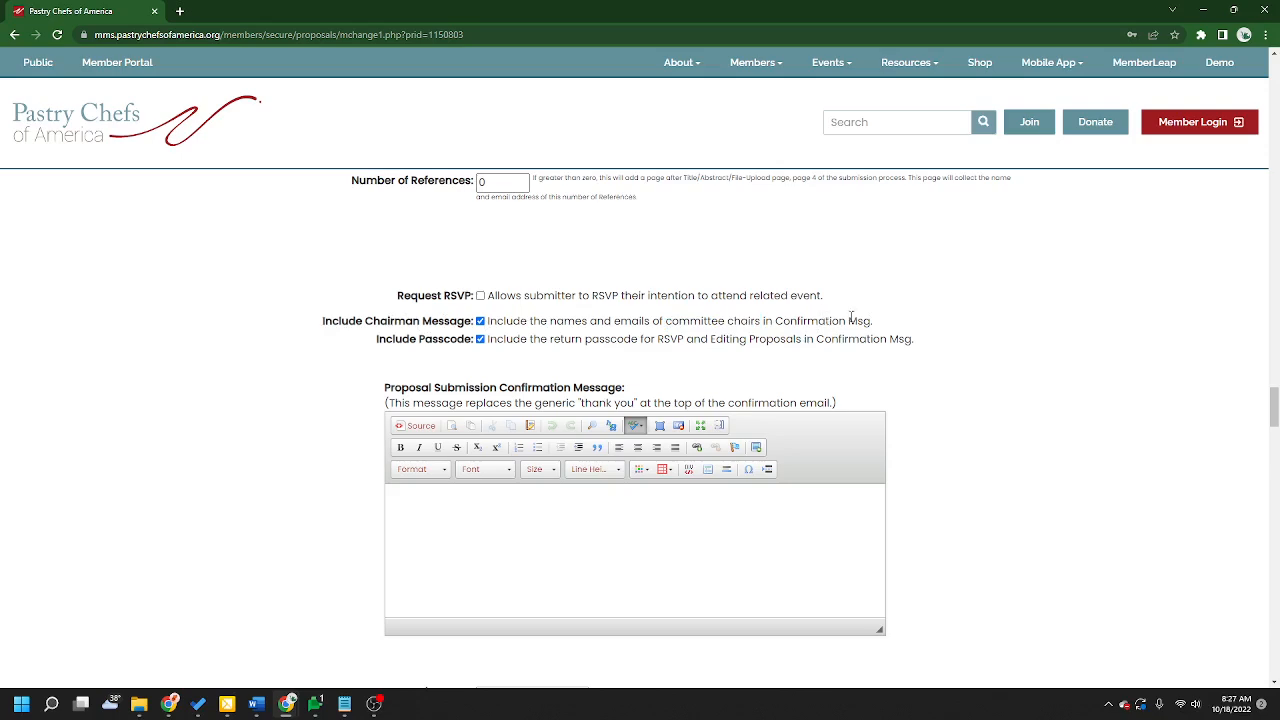
click(481, 321)
Step: Read the Include Passcode option's description about the return passcode in the confirmation message
drag(372, 349, 908, 355)
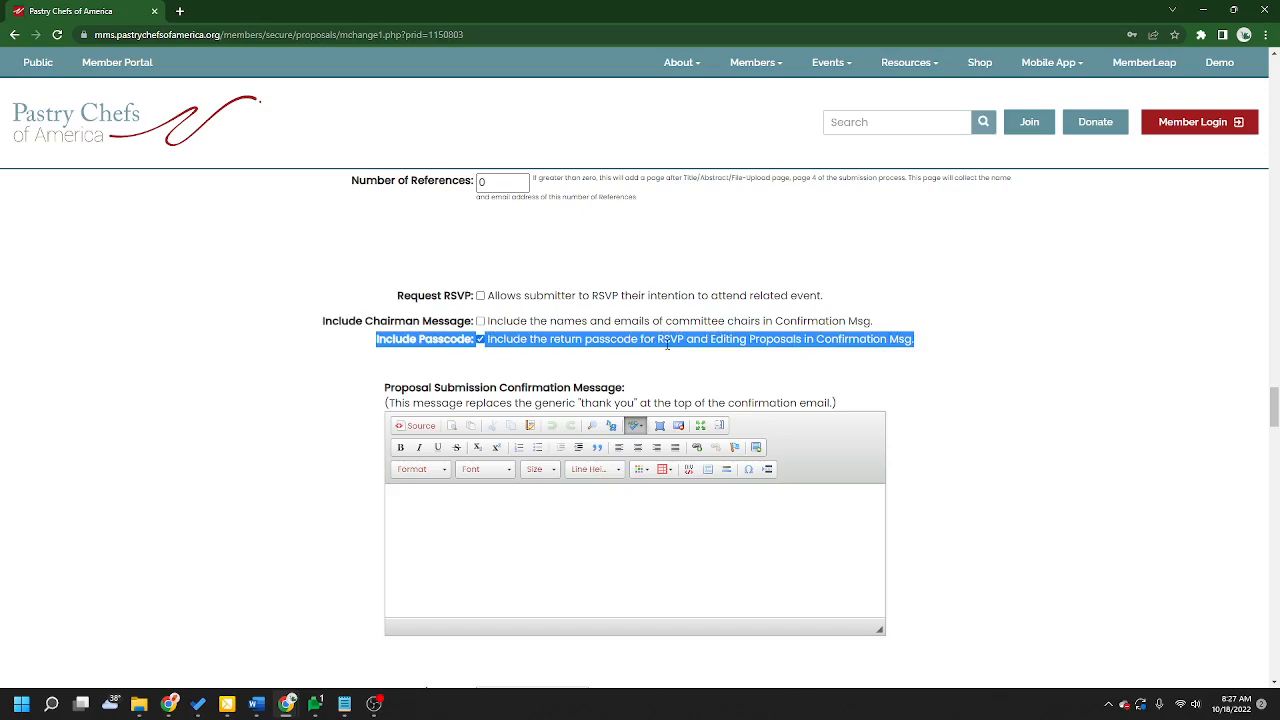
drag(432, 297, 438, 298)
drag(913, 340, 905, 341)
click(817, 346)
drag(712, 340, 804, 341)
click(869, 365)
Step: Review the Proposal Submission Confirmation Message field and its description
scroll(1063, 571, down, 2)
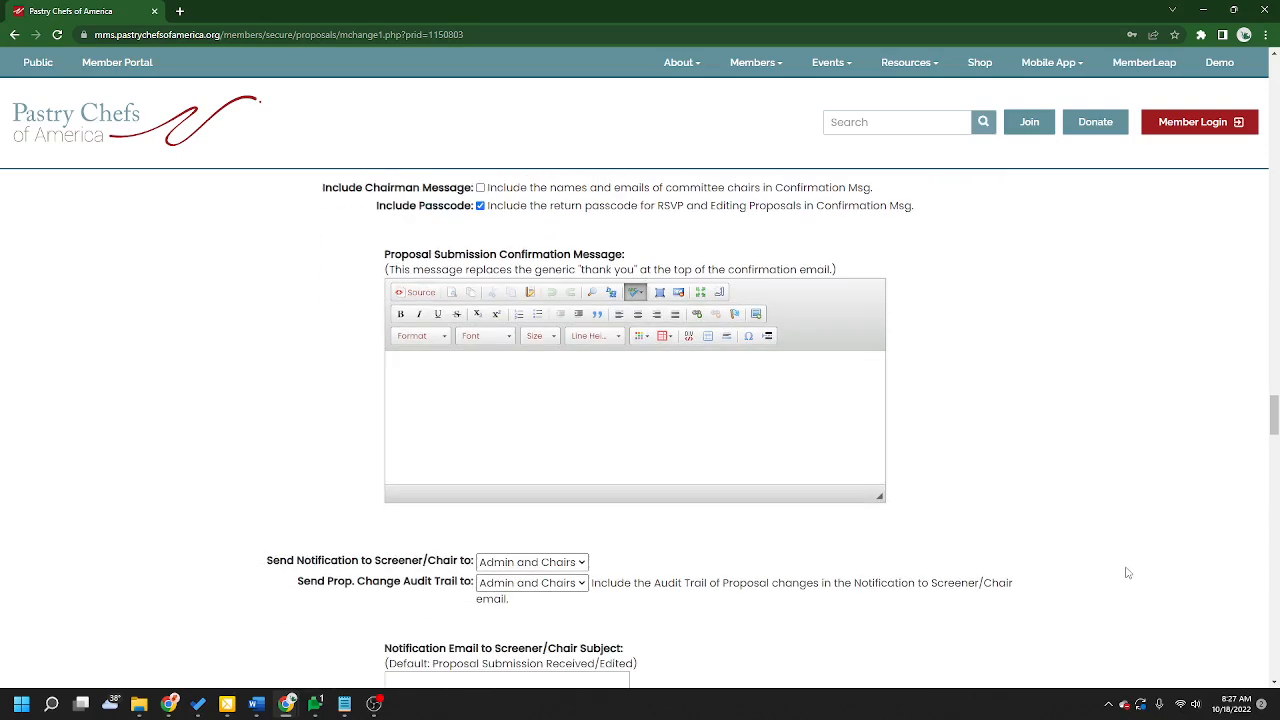
drag(386, 256, 703, 269)
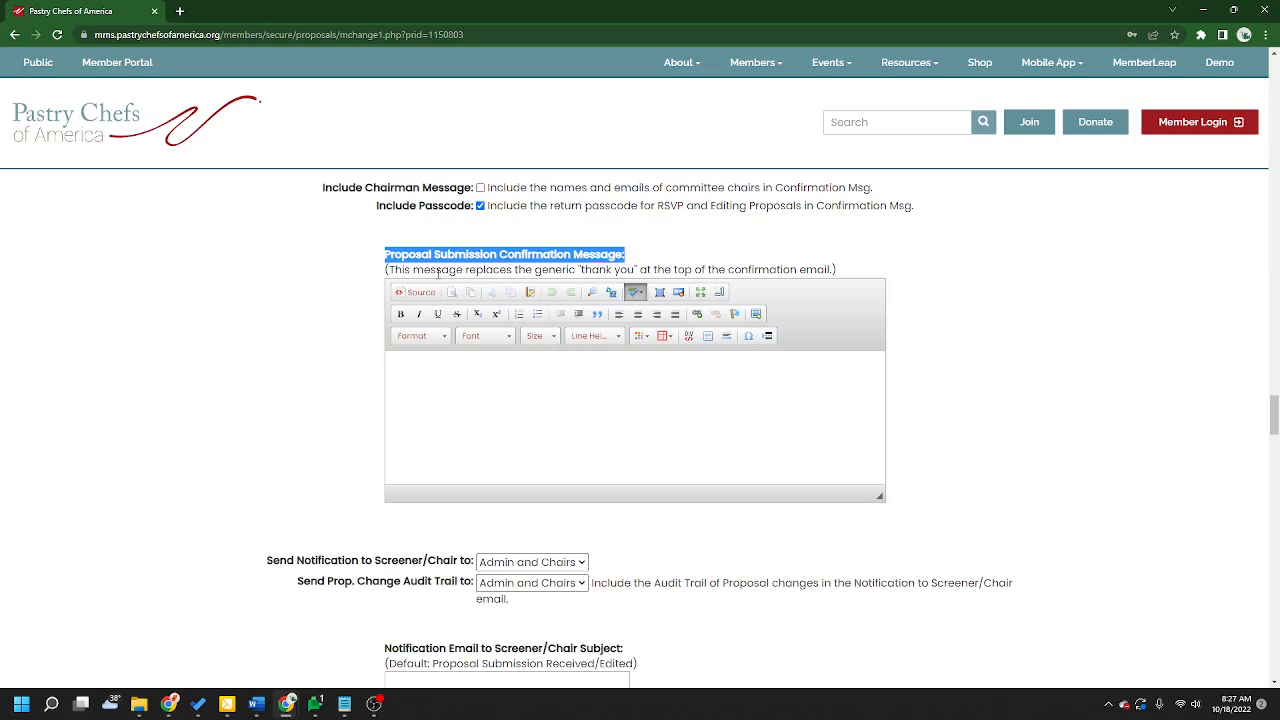
click(778, 271)
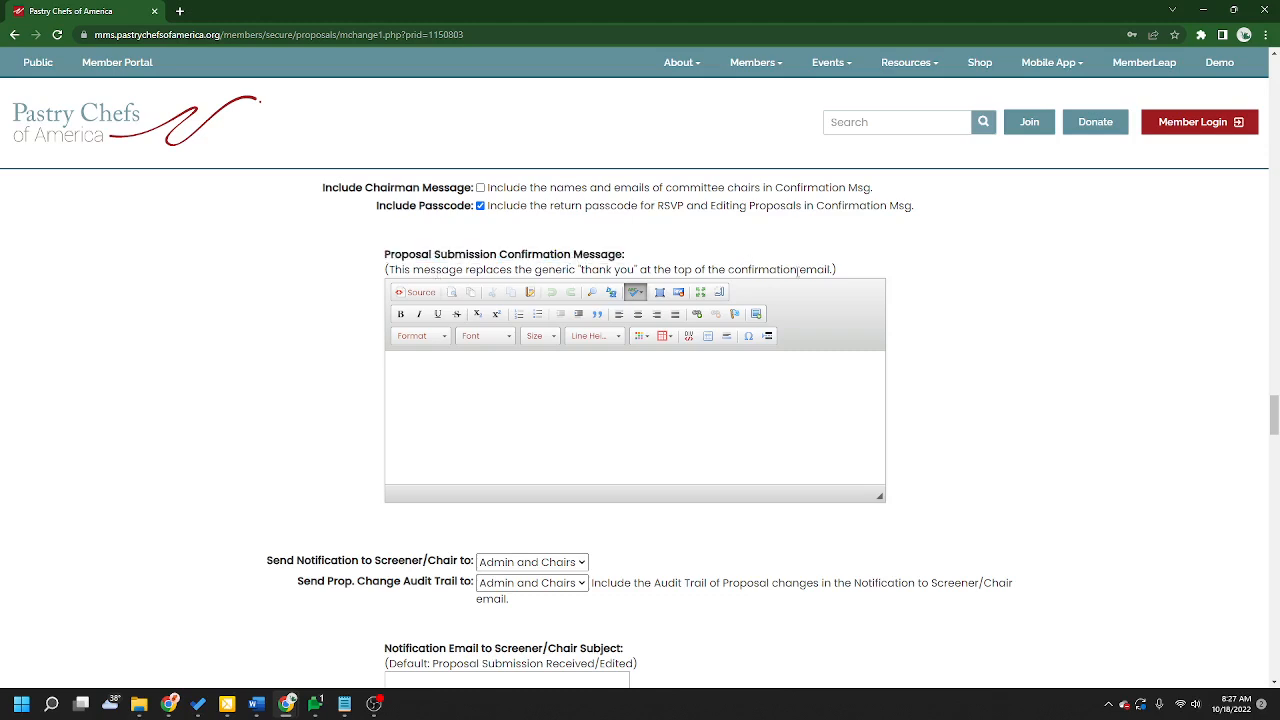
drag(830, 270, 728, 270)
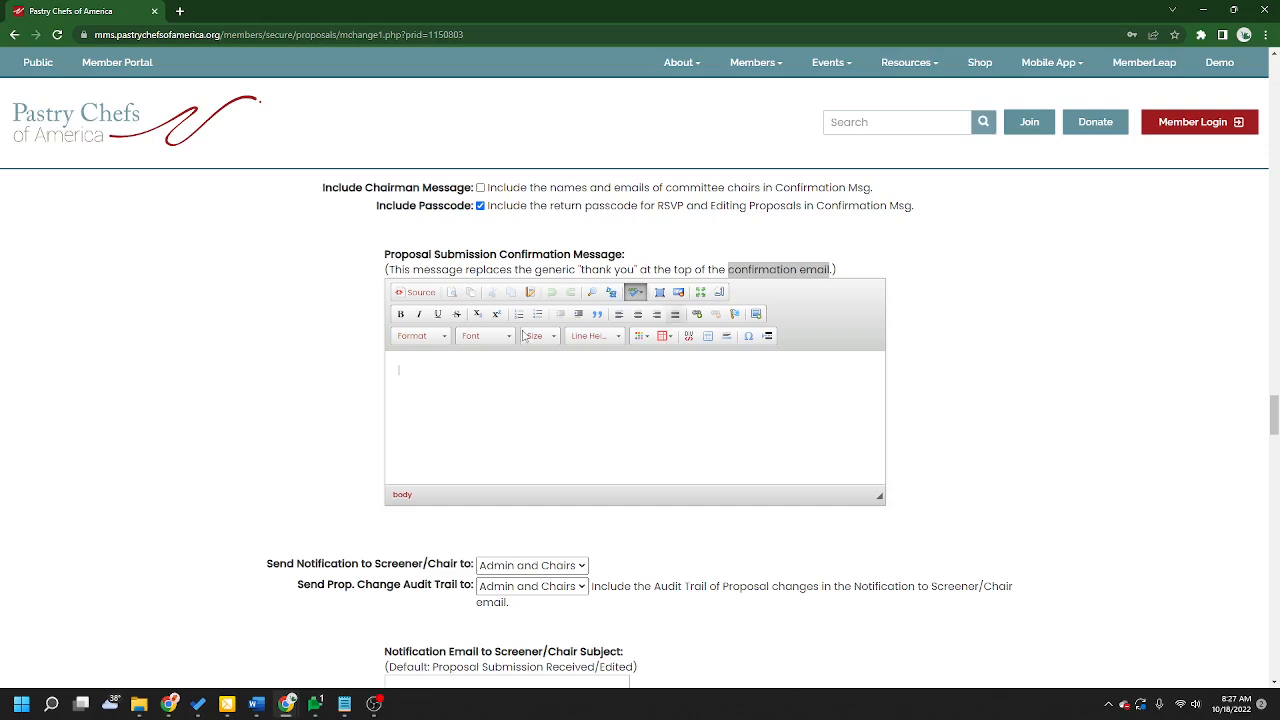
click(961, 402)
Step: Scroll through the screener notification, reviewer notification, reminder and reviewer signup settings
scroll(1050, 373, down, 1)
scroll(1050, 373, down, 3)
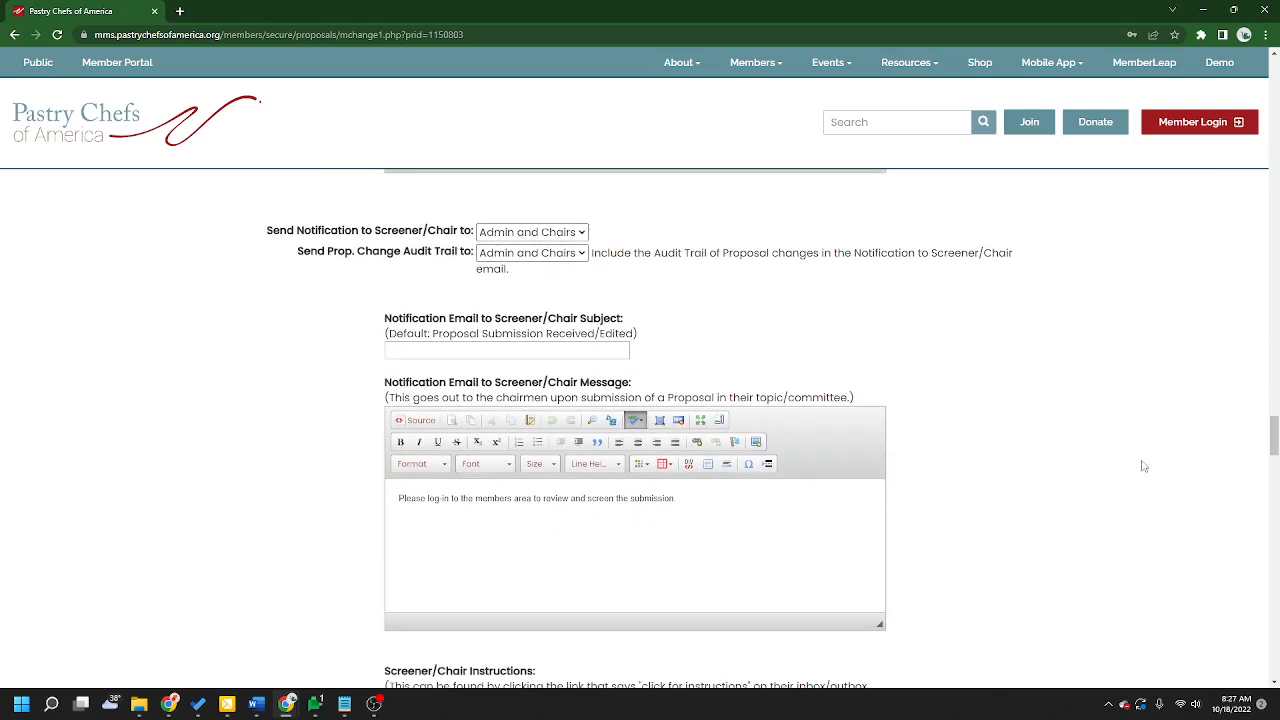
scroll(1140, 463, down, 1)
scroll(652, 307, up, 2)
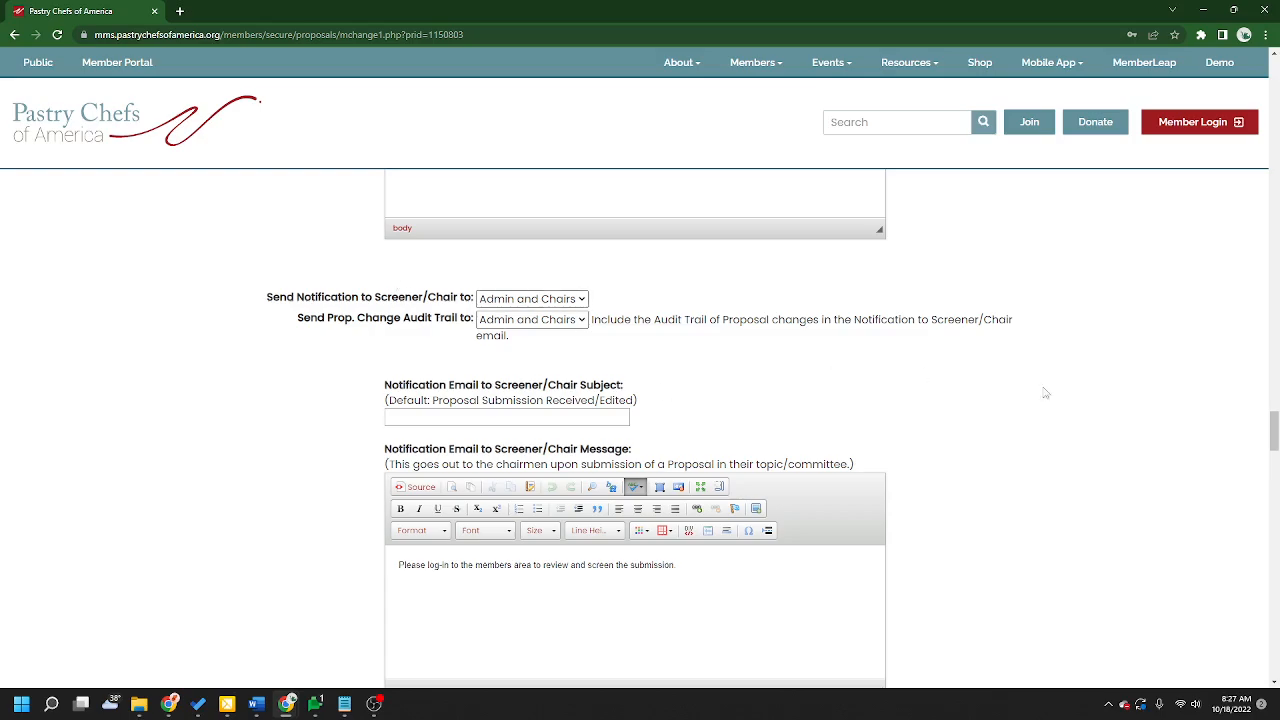
scroll(1133, 429, down, 4)
scroll(1133, 429, down, 3)
scroll(1133, 429, down, 8)
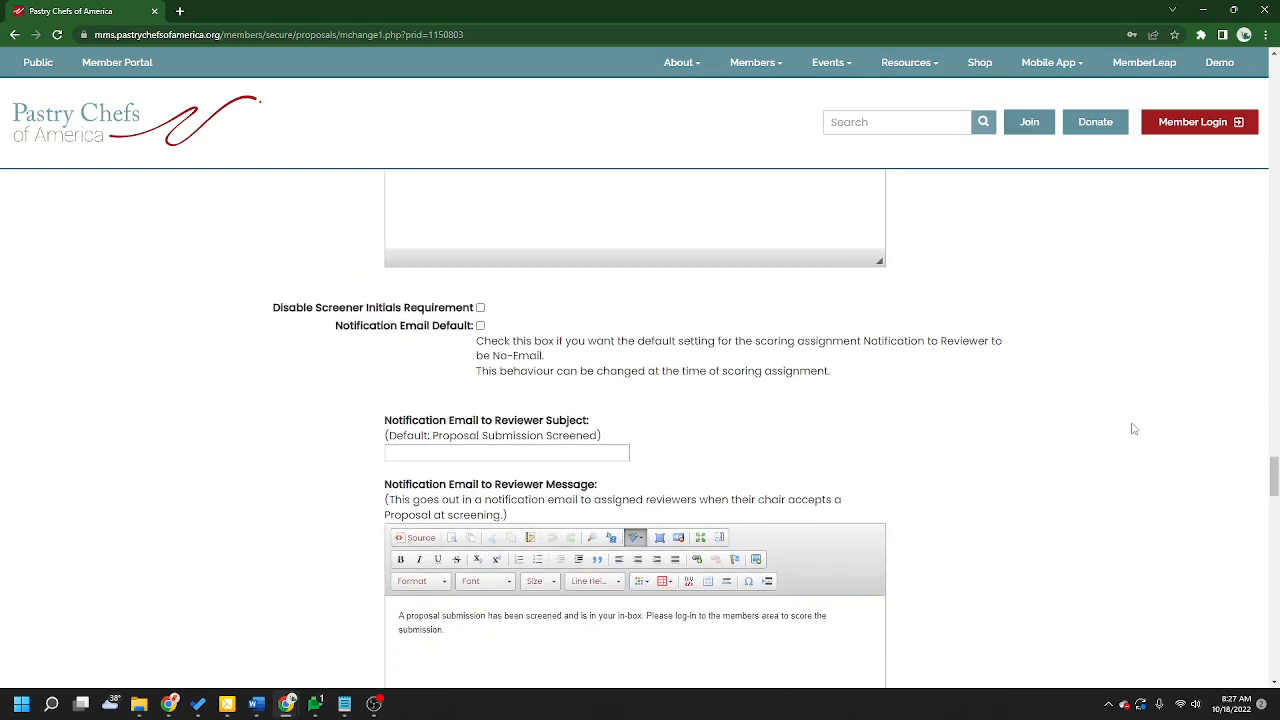
scroll(1134, 428, down, 12)
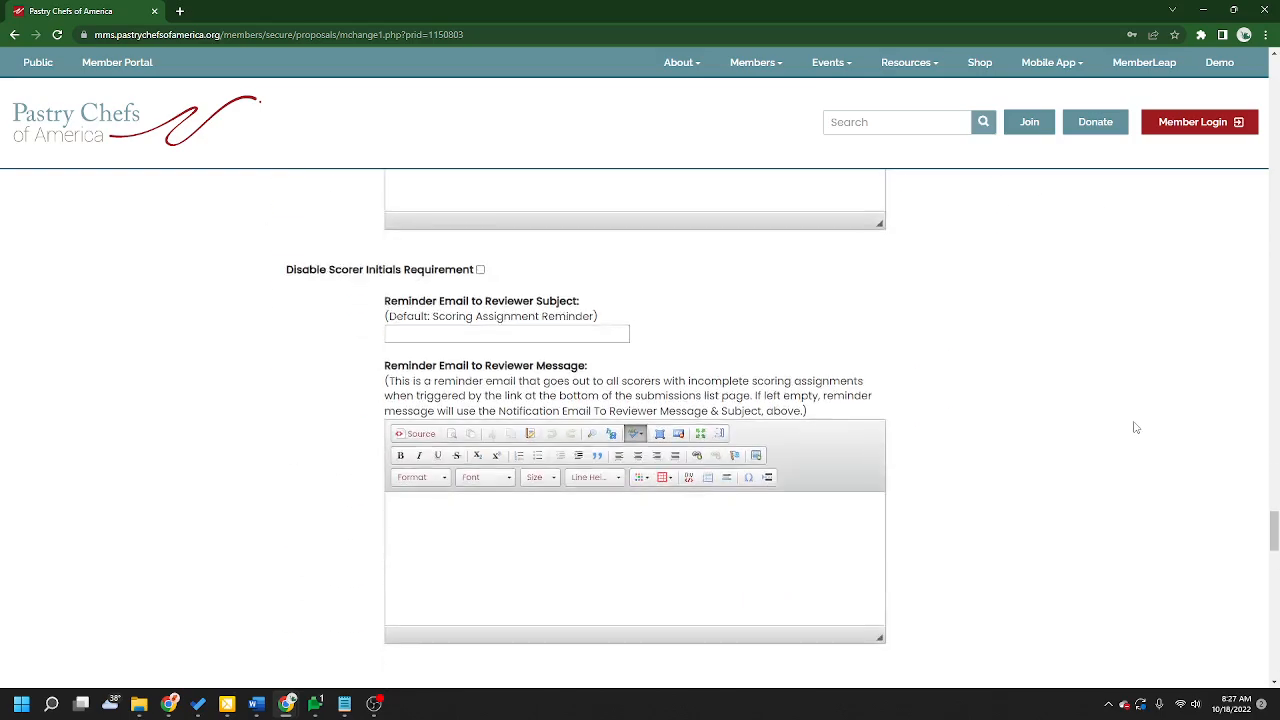
scroll(1140, 460, down, 1)
scroll(1155, 505, up, 1)
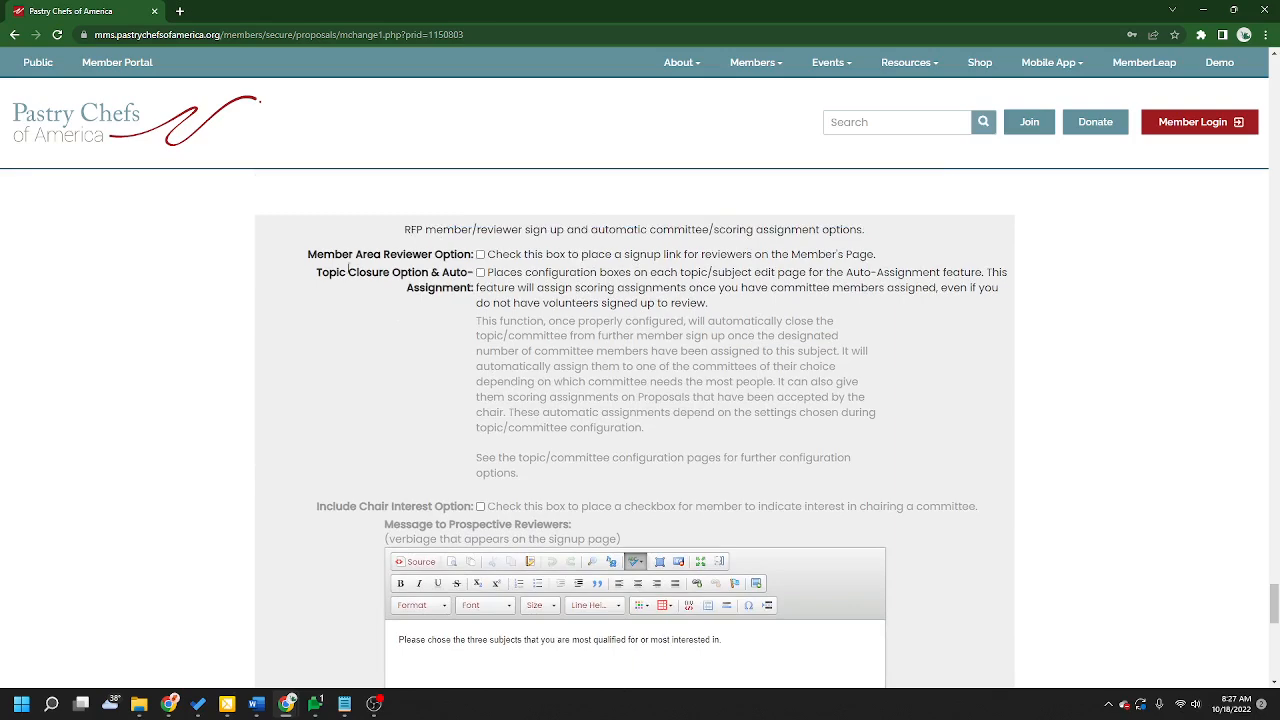
scroll(1014, 531, down, 8)
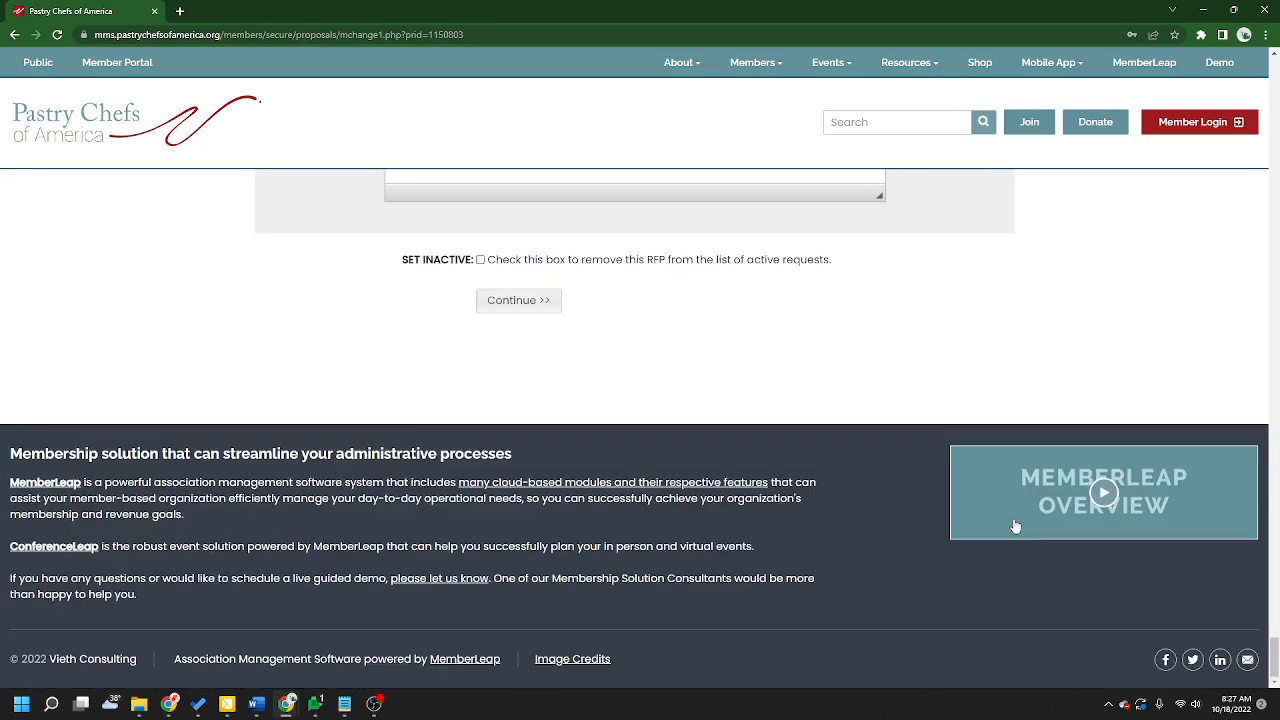
Step: Continue to the next page of the Request for Proposal setup
scroll(900, 472, up, 2)
click(518, 500)
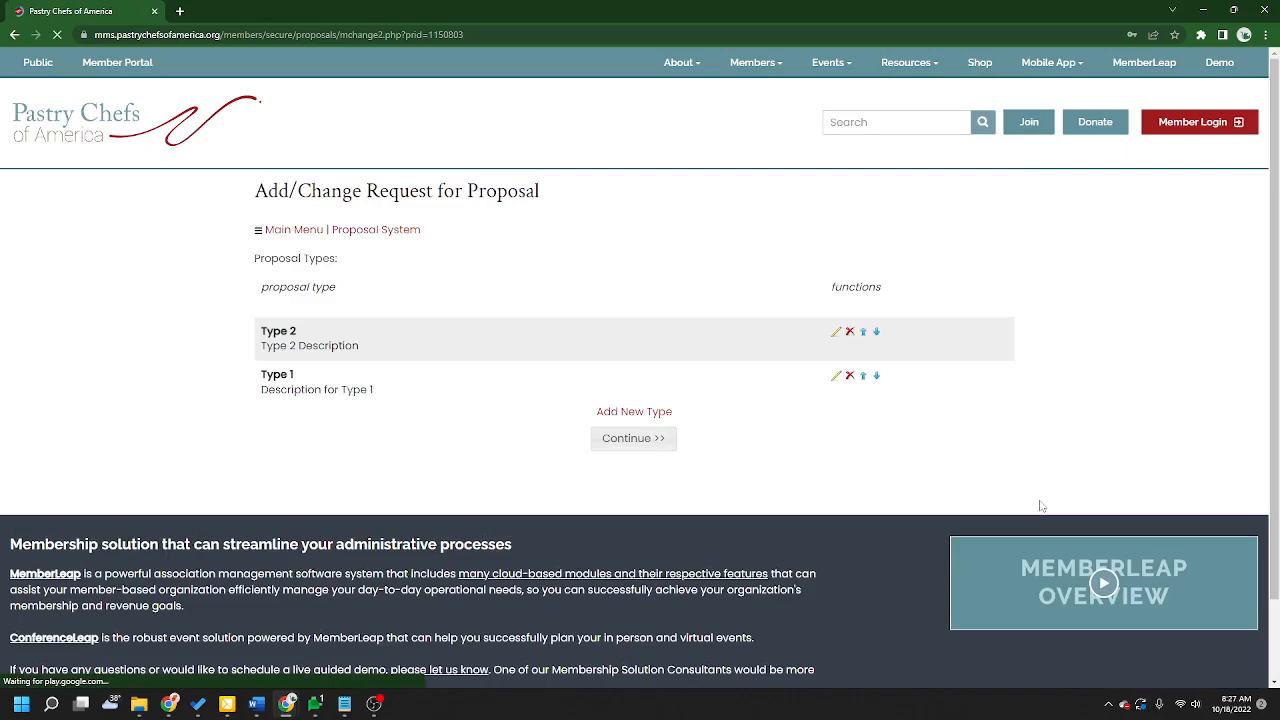
click(633, 438)
scroll(1000, 450, down, 15)
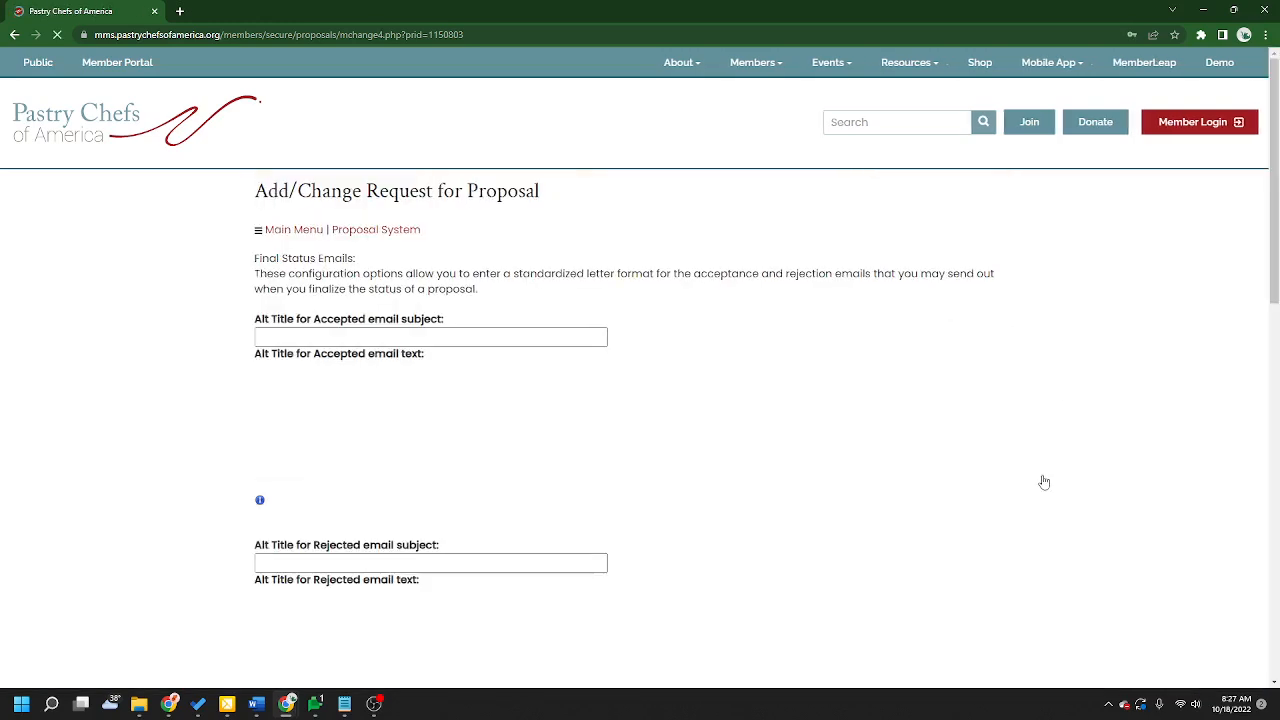
Step: Review the Final Status Emails fields for accepted, rejected and accepted with reservations subjects and text
drag(446, 320, 253, 332)
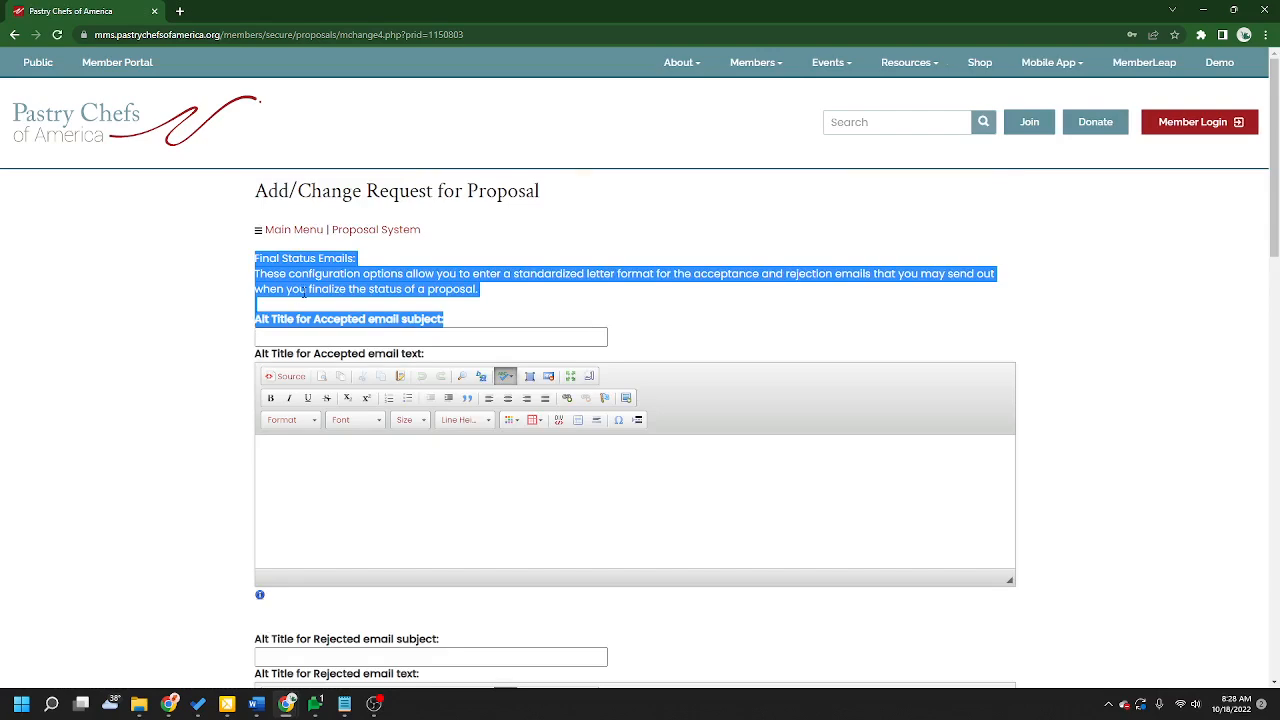
click(343, 259)
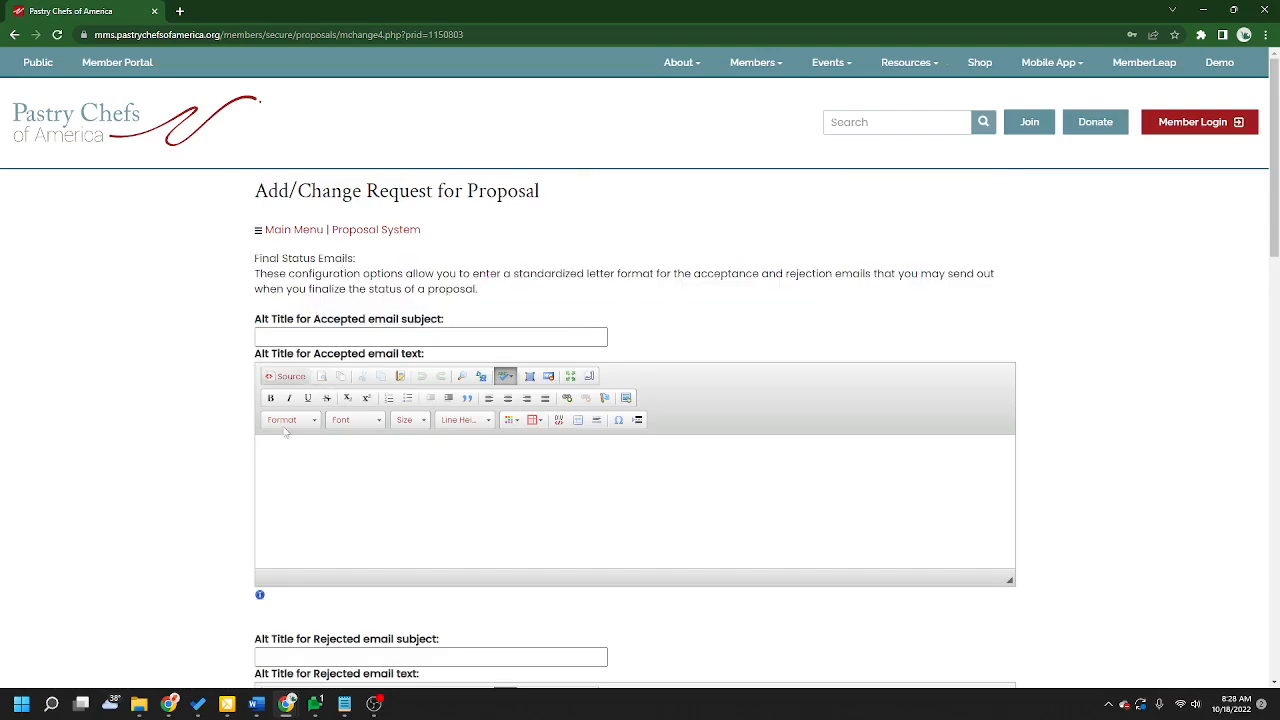
scroll(619, 465, down, 2)
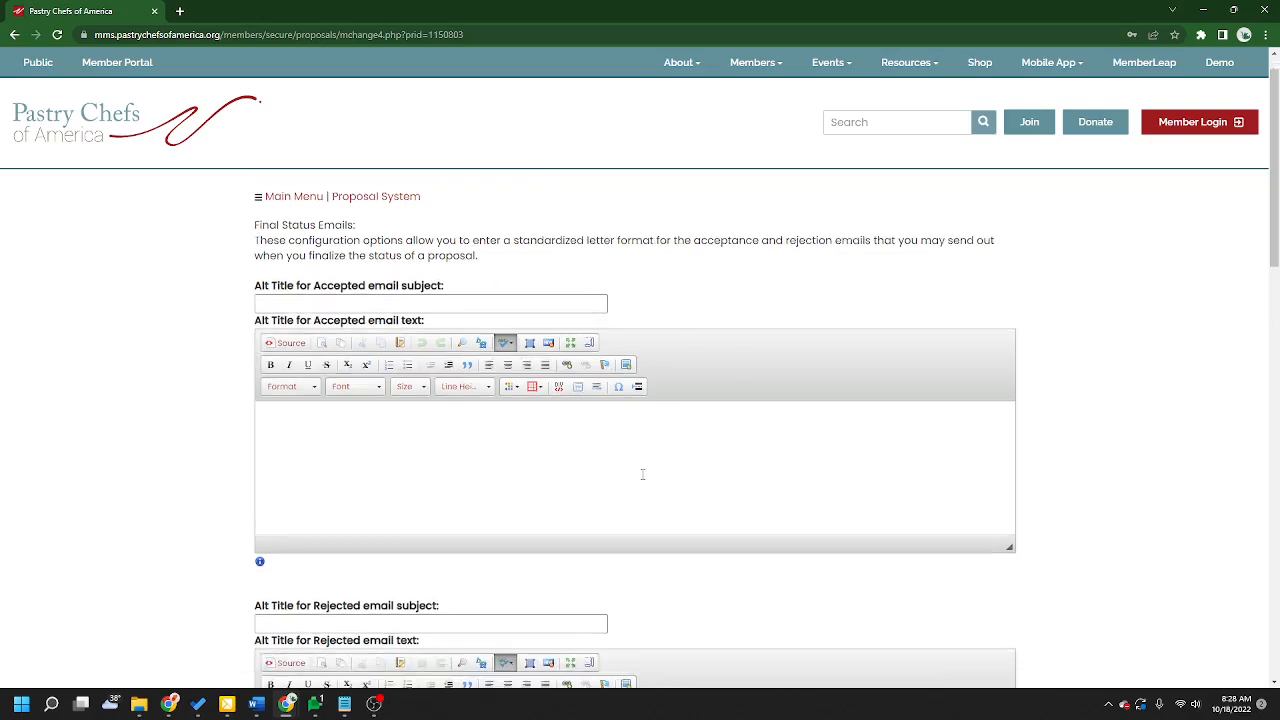
scroll(643, 480, up, 2)
drag(314, 318, 367, 319)
scroll(954, 457, down, 4)
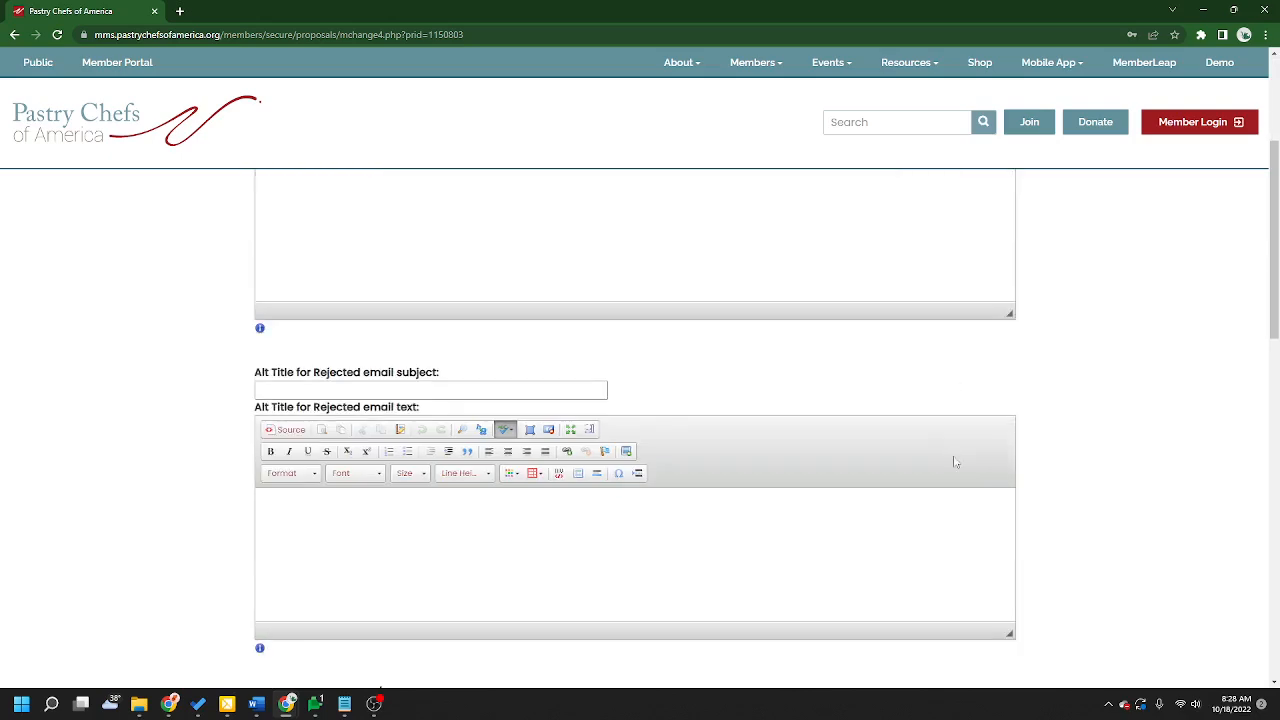
drag(314, 408, 786, 391)
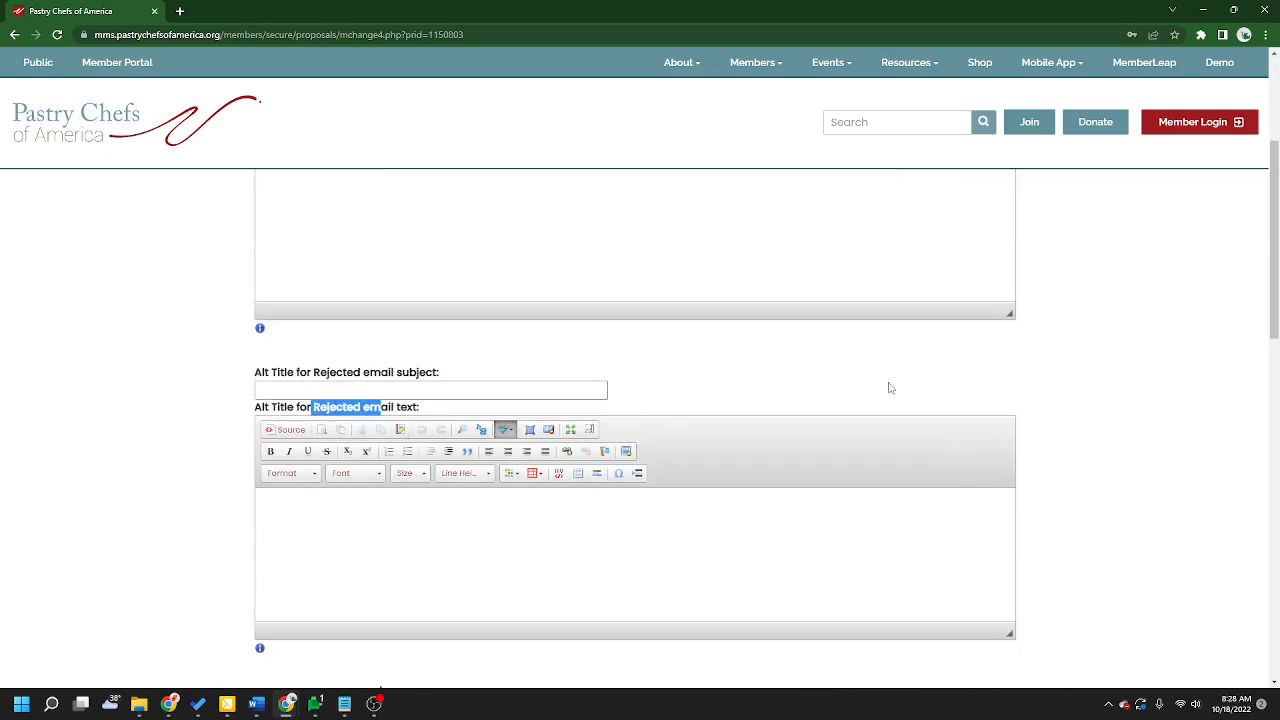
scroll(1126, 431, down, 7)
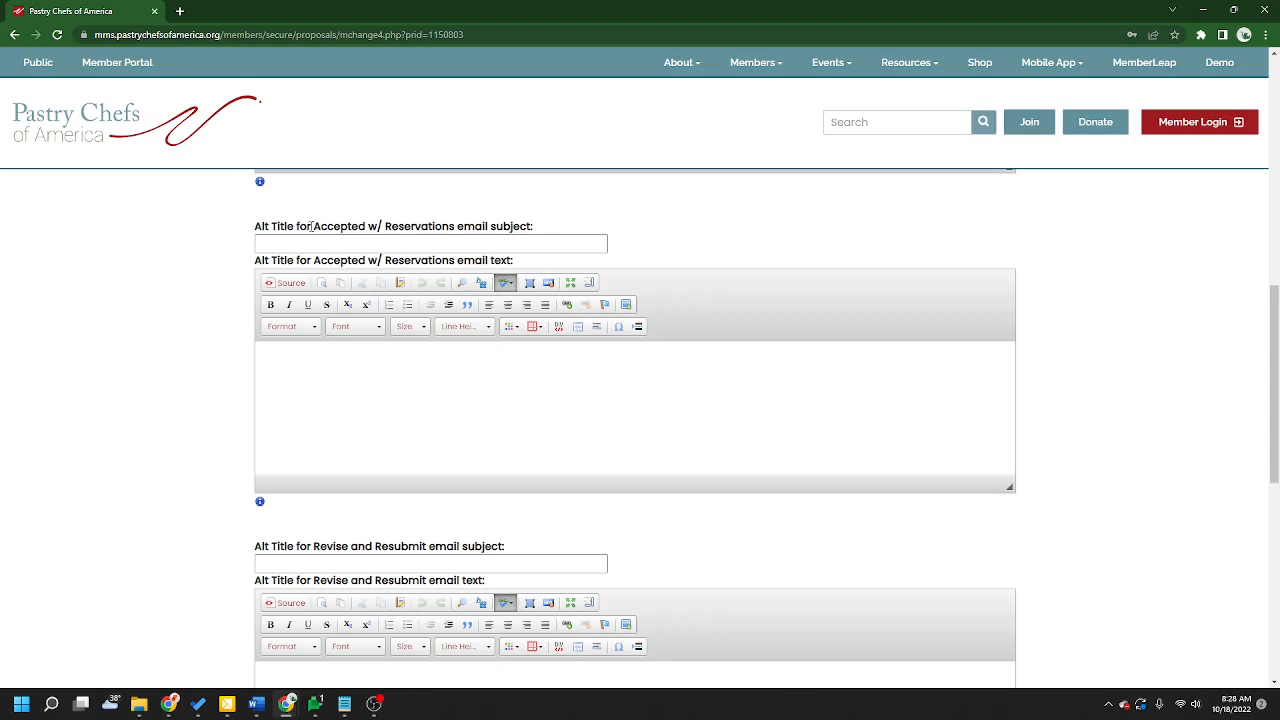
drag(314, 226, 452, 227)
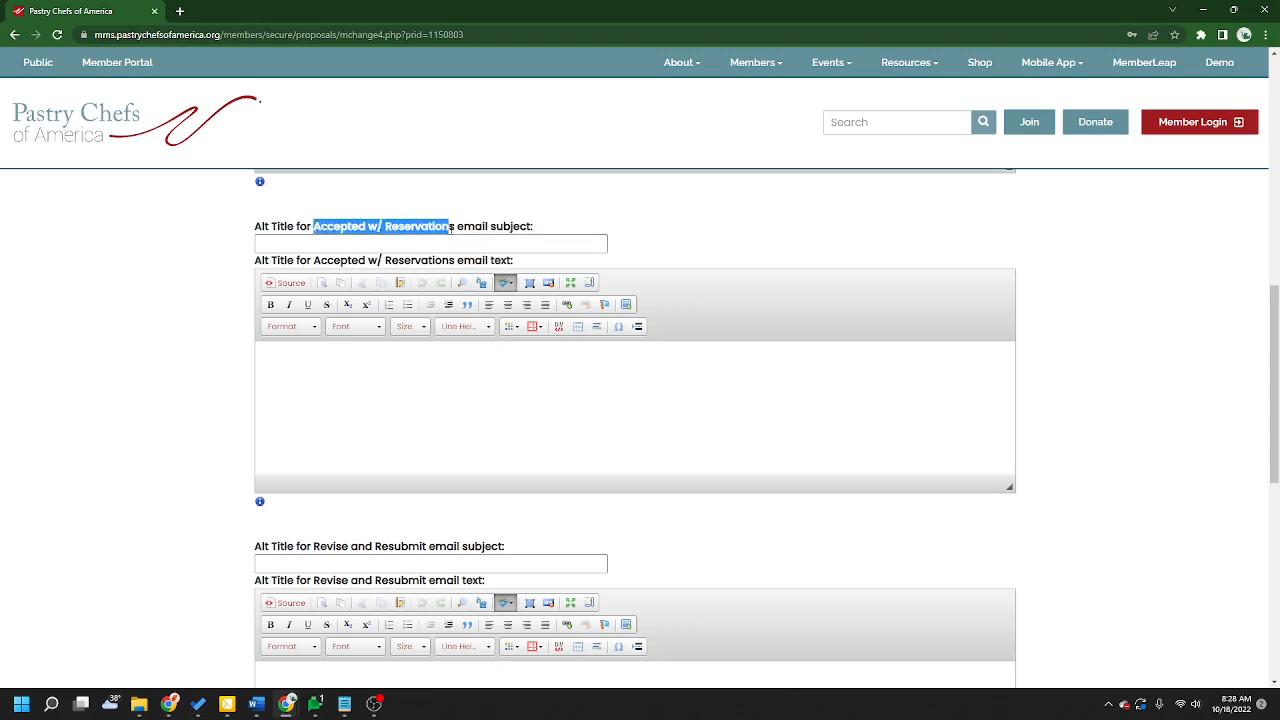
Step: Review the Accepted w/ Reservations and Revise and Resubmit email subject and text fields
click(467, 417)
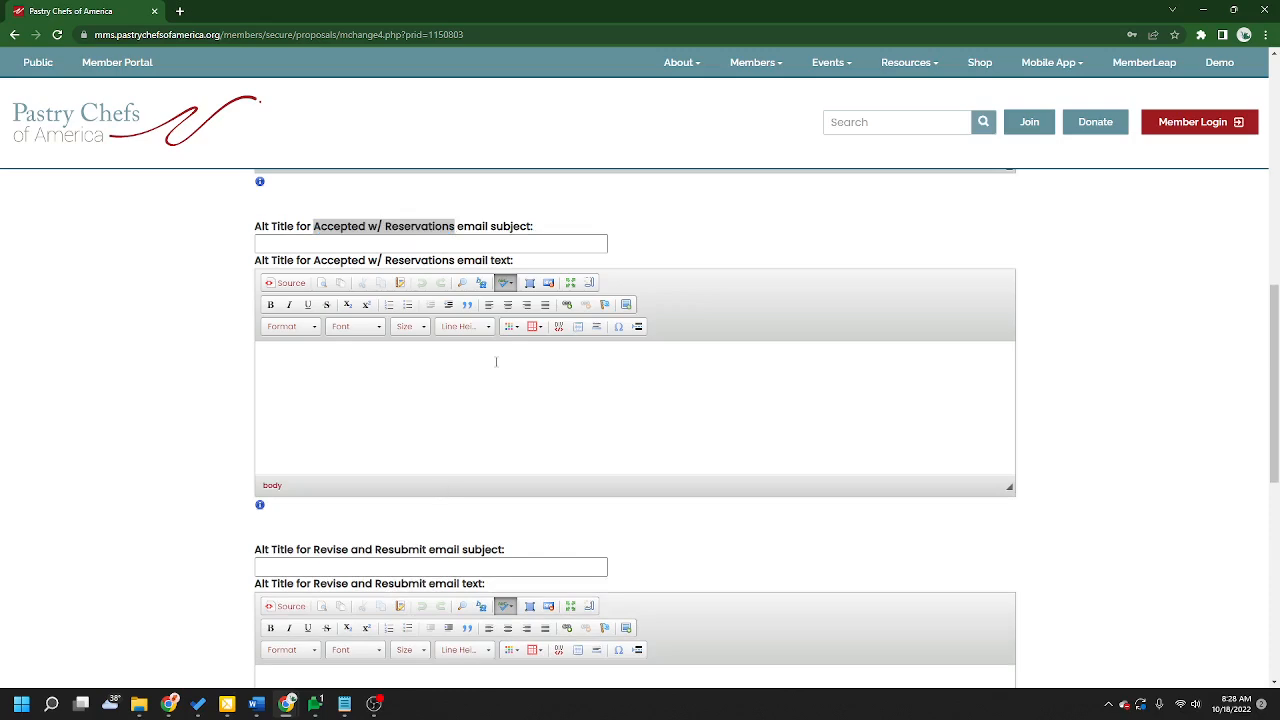
click(691, 226)
scroll(1170, 365, down, 3)
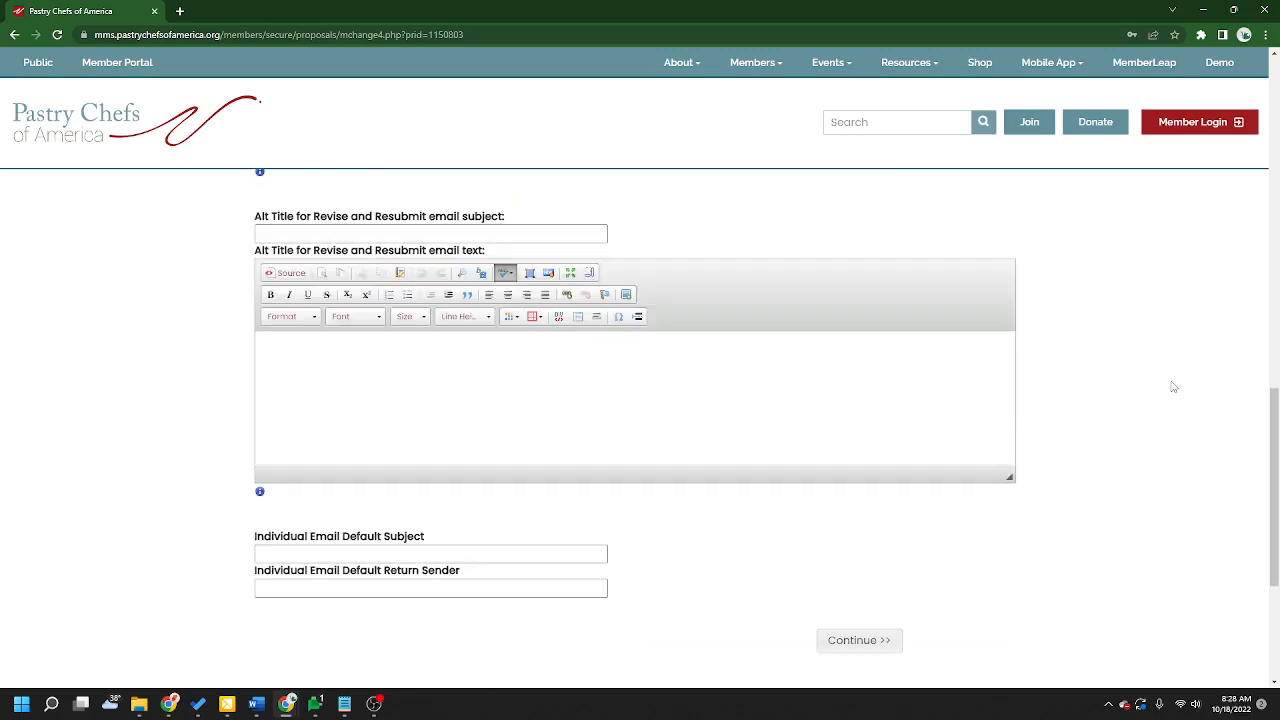
drag(314, 217, 427, 217)
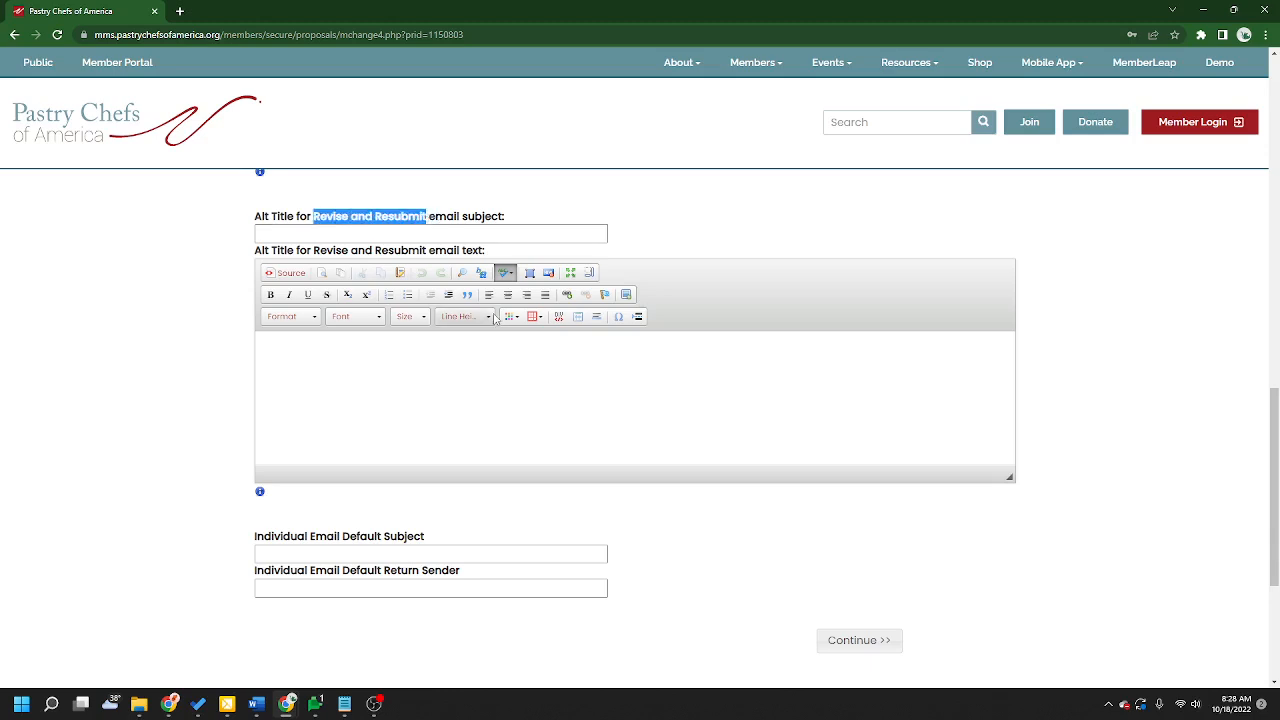
click(627, 394)
click(231, 295)
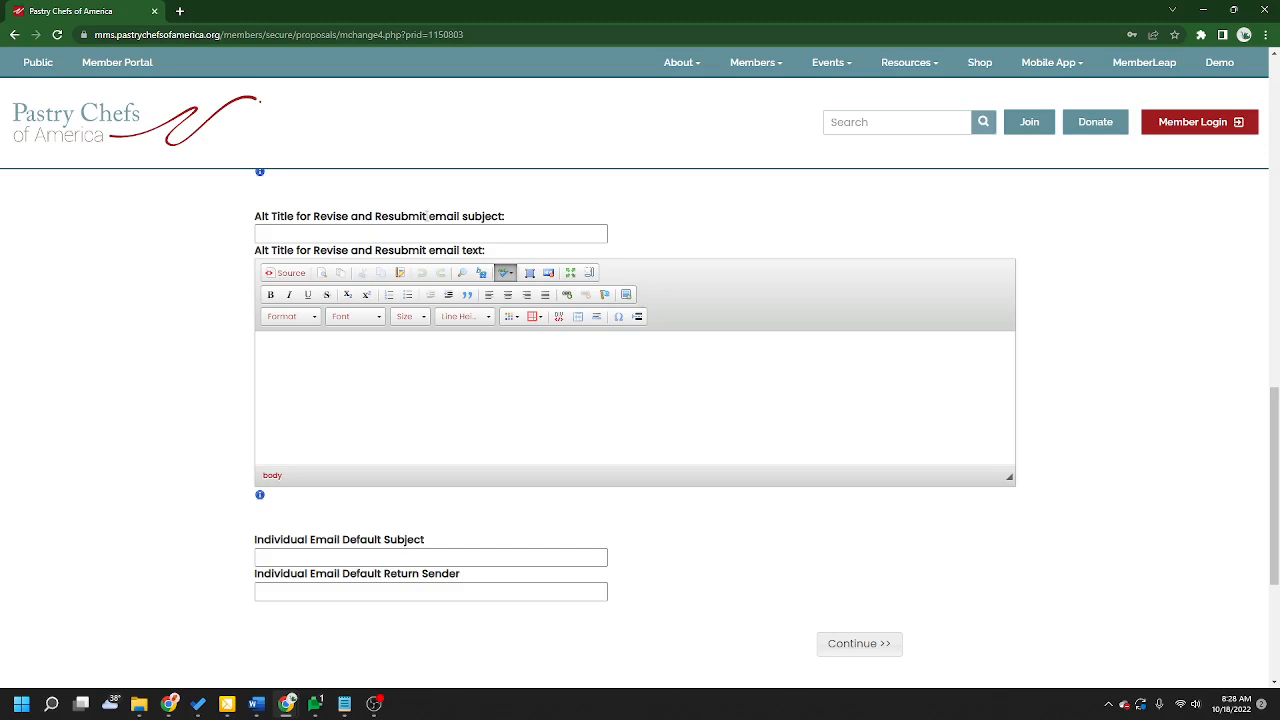
scroll(240, 505, down, 2)
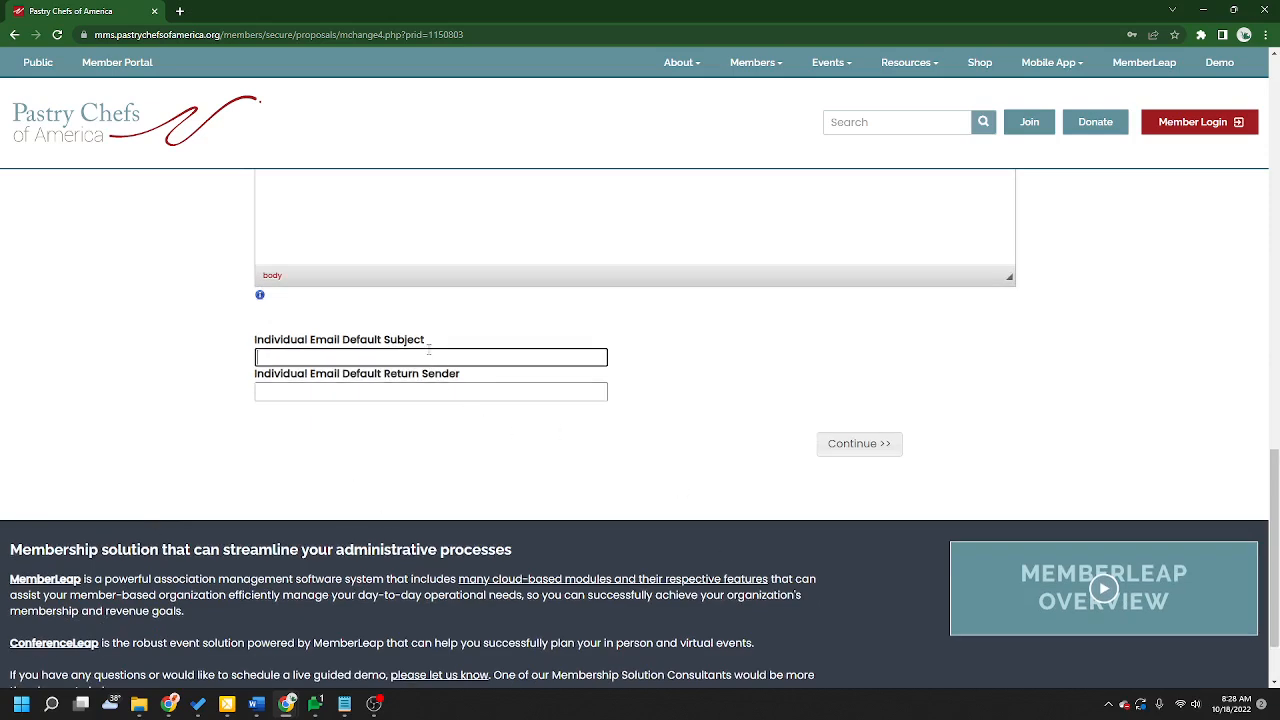
Step: Review the Individual Email Default Subject and Individual Email Default Return Sender fields
drag(427, 341, 265, 343)
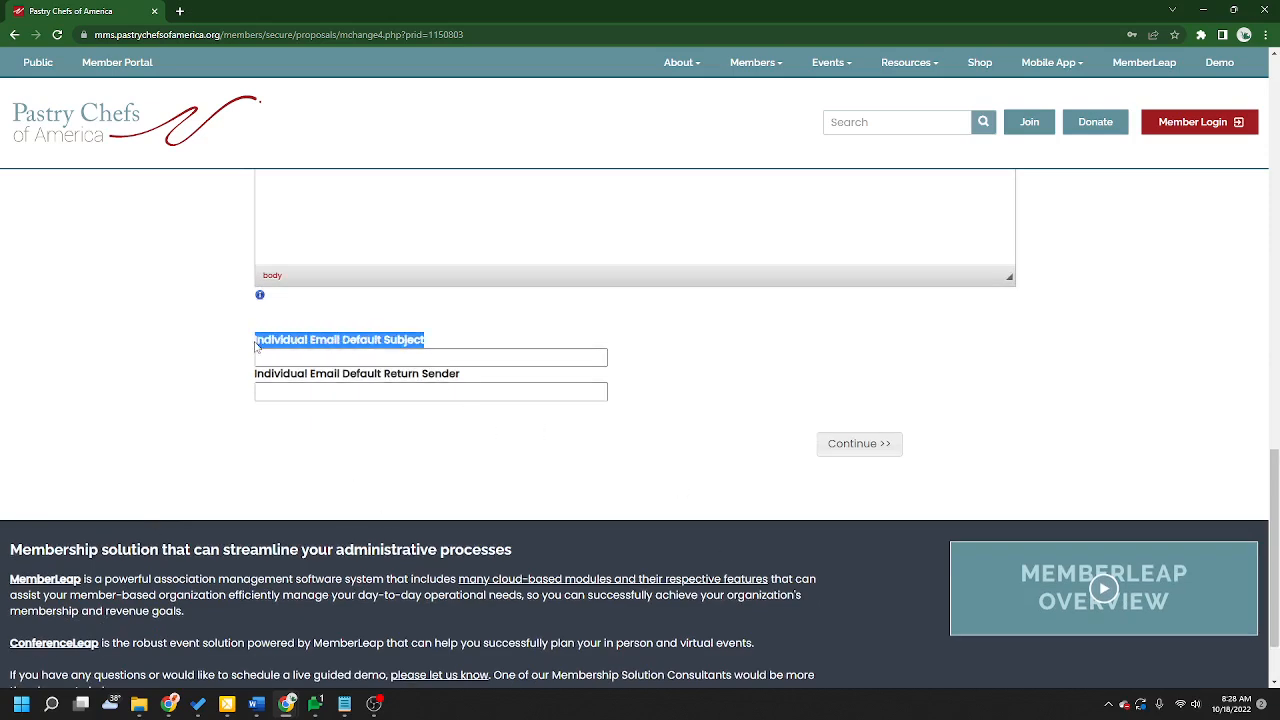
click(395, 358)
click(424, 388)
drag(466, 375, 360, 376)
click(367, 467)
key(shift+Tab)
key(shift+Tab)
key(Tab)
key(shift+Tab)
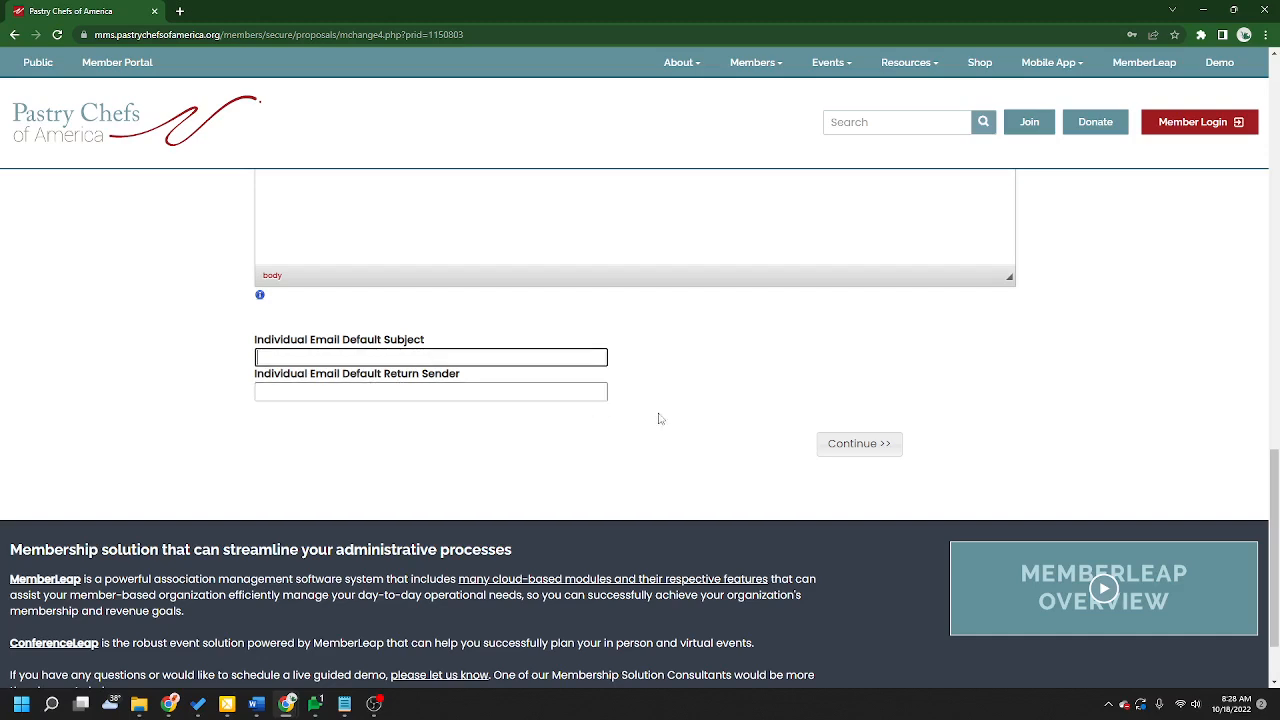
scroll(980, 460, up, 15)
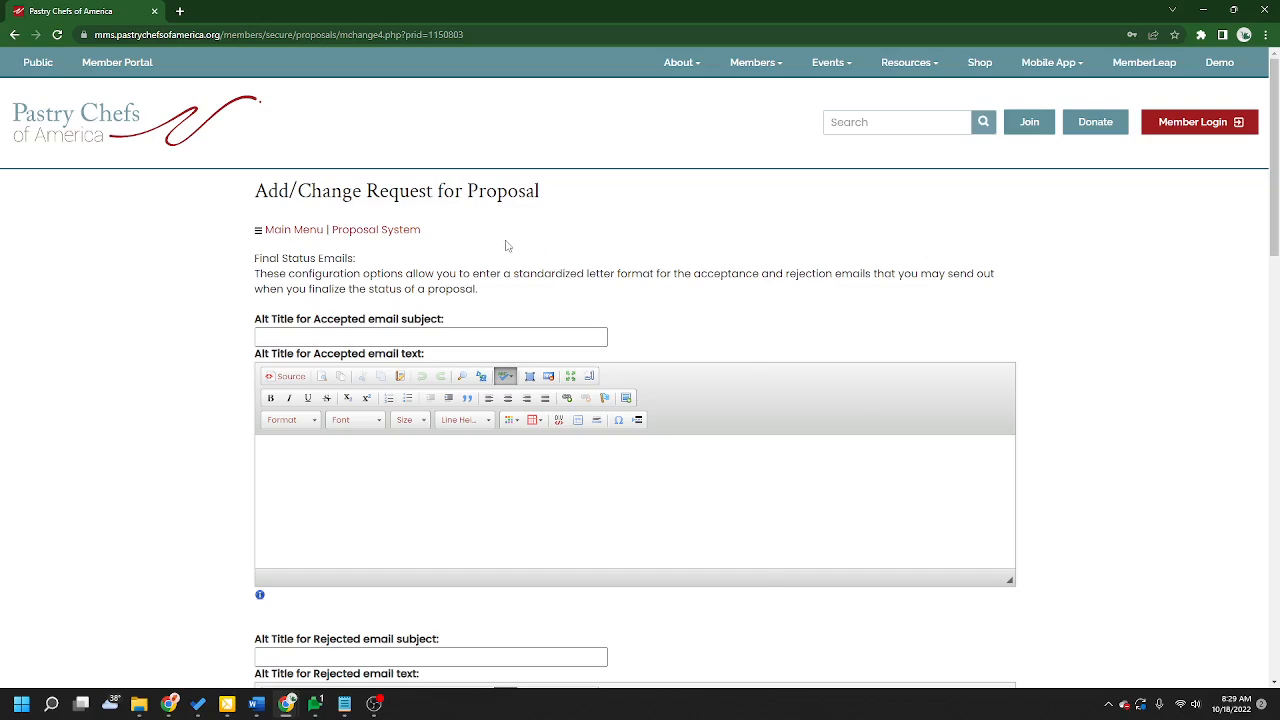
Step: Continue to the Custom Scoring Fields page and return to the Proposal Submission System list
scroll(950, 343, down, 15)
click(857, 352)
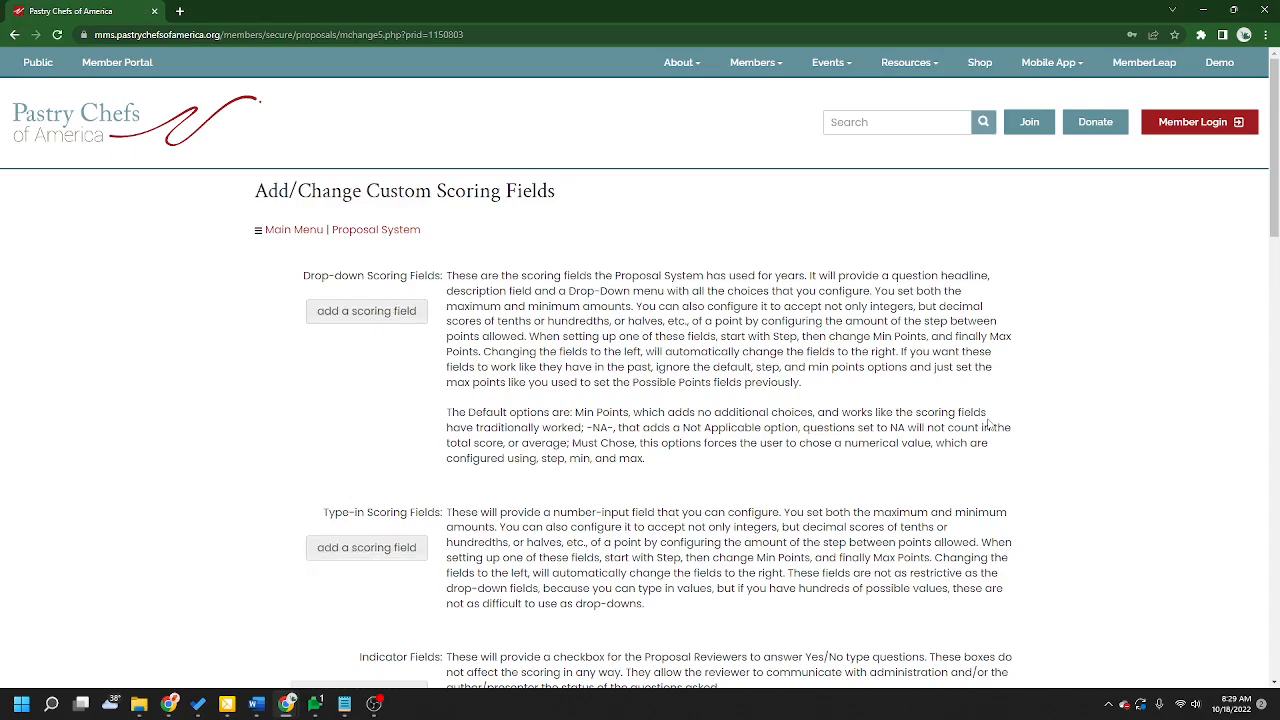
scroll(975, 430, down, 10)
scroll(960, 434, down, 10)
click(981, 322)
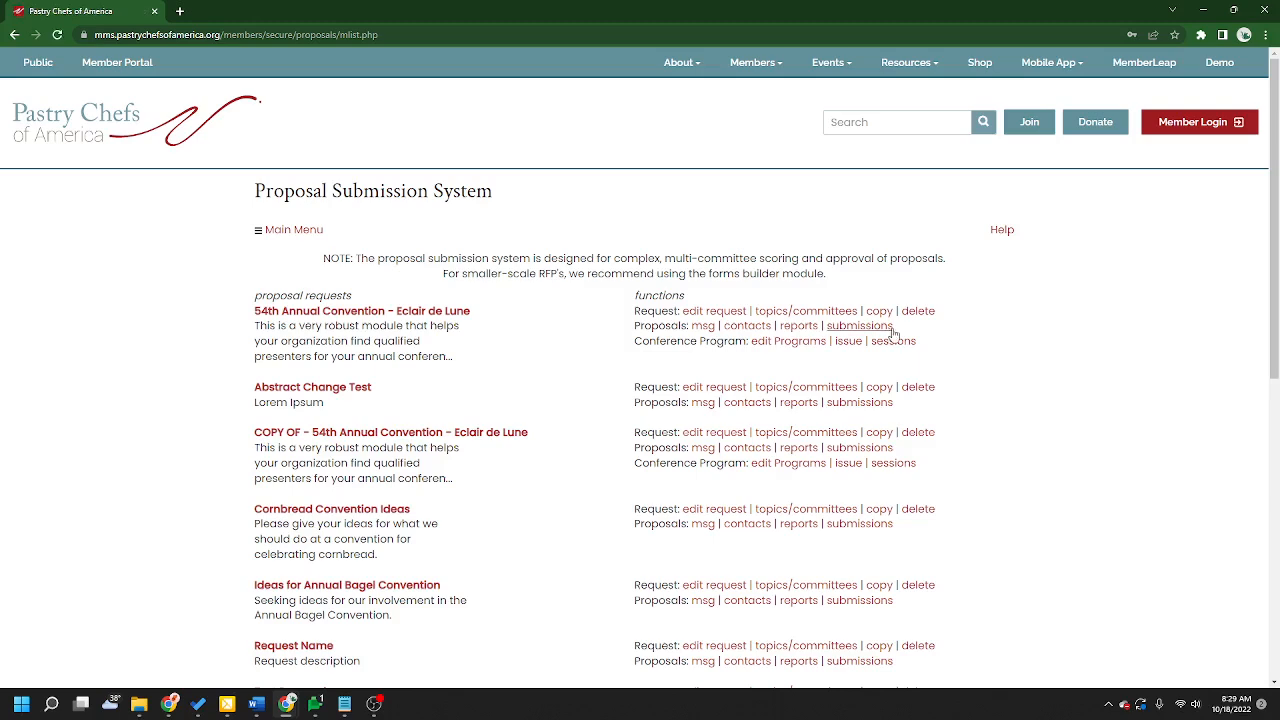
Step: Open the Proposal System settings from the Configuration area of the admin main menu
scroll(1165, 507, down, 3)
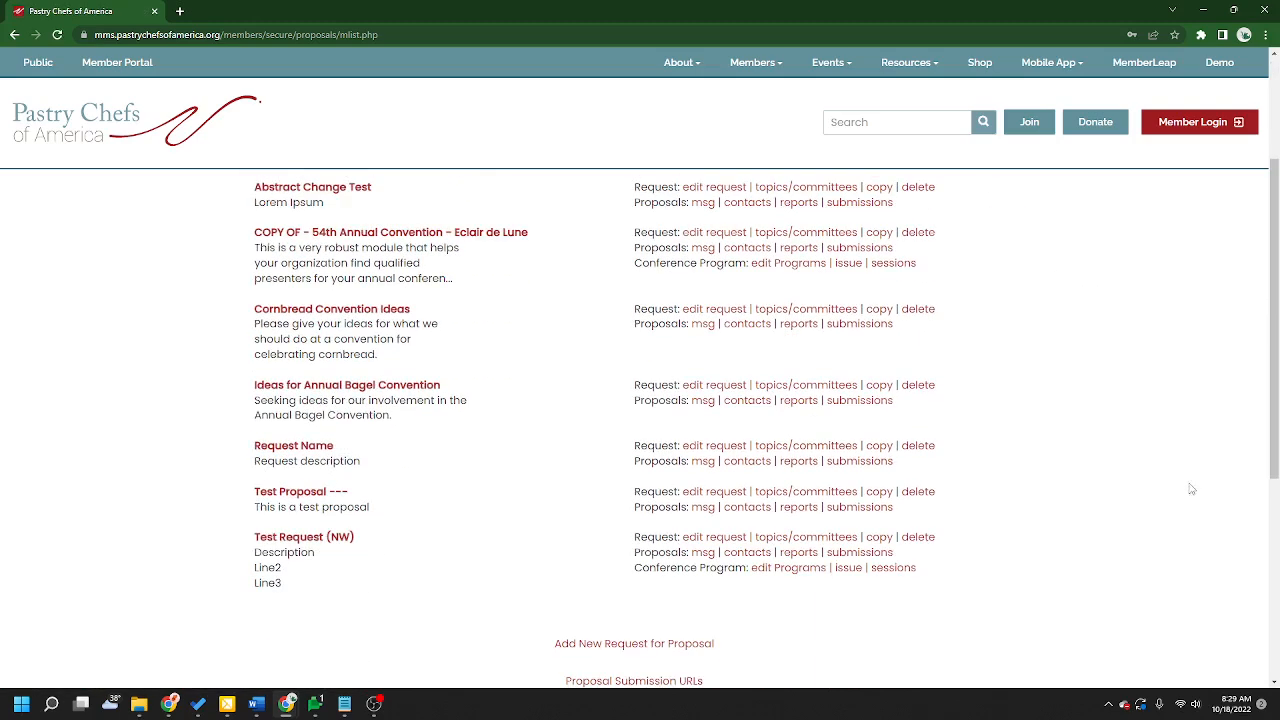
scroll(1175, 525, up, 3)
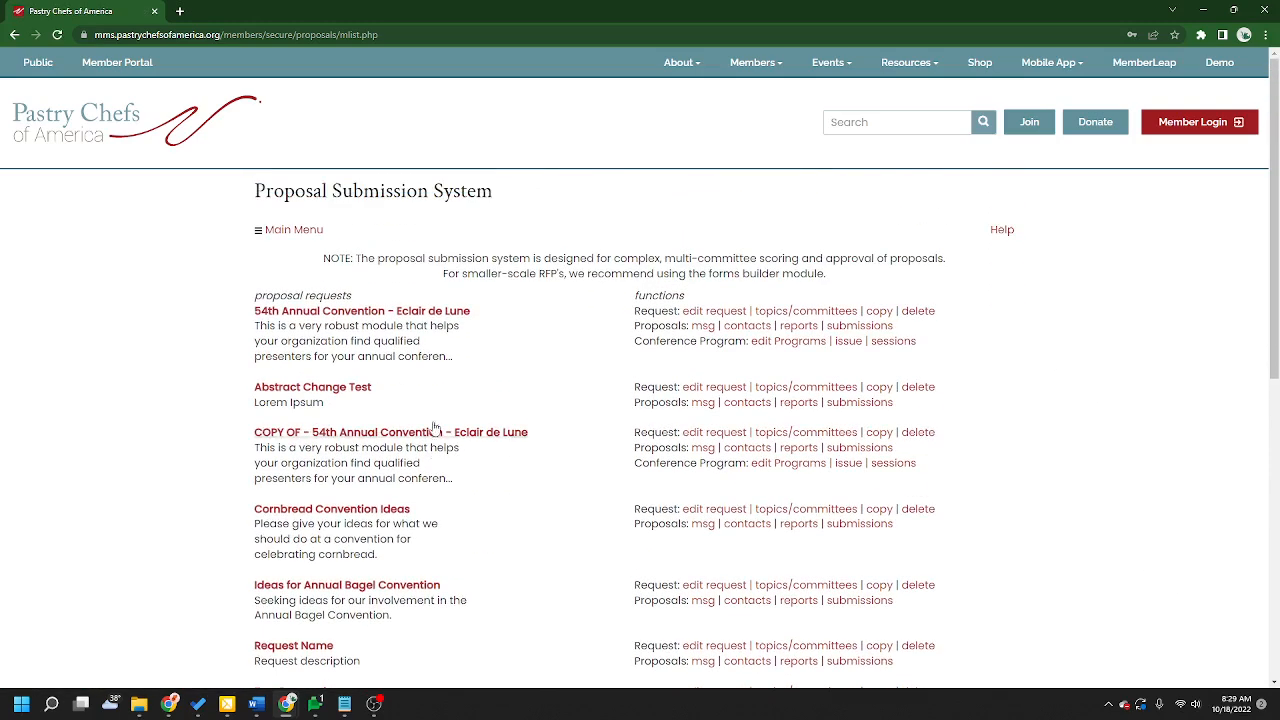
click(305, 232)
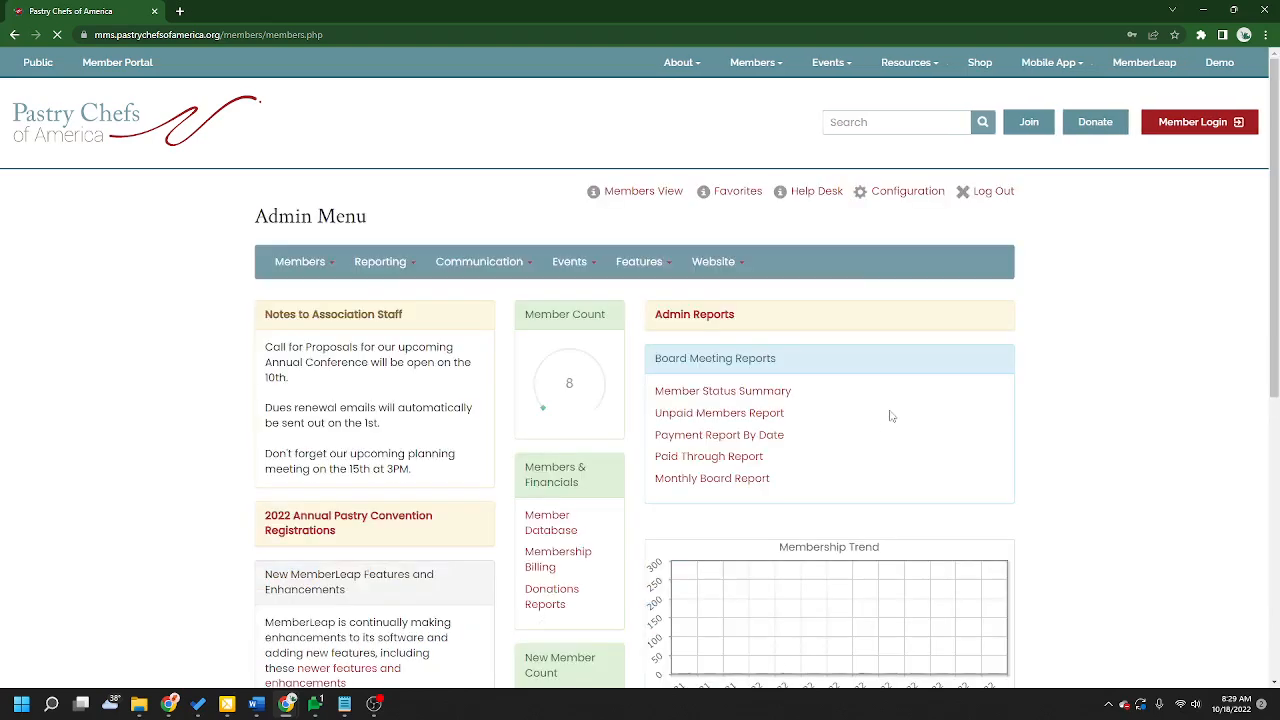
click(886, 199)
scroll(474, 449, down, 5)
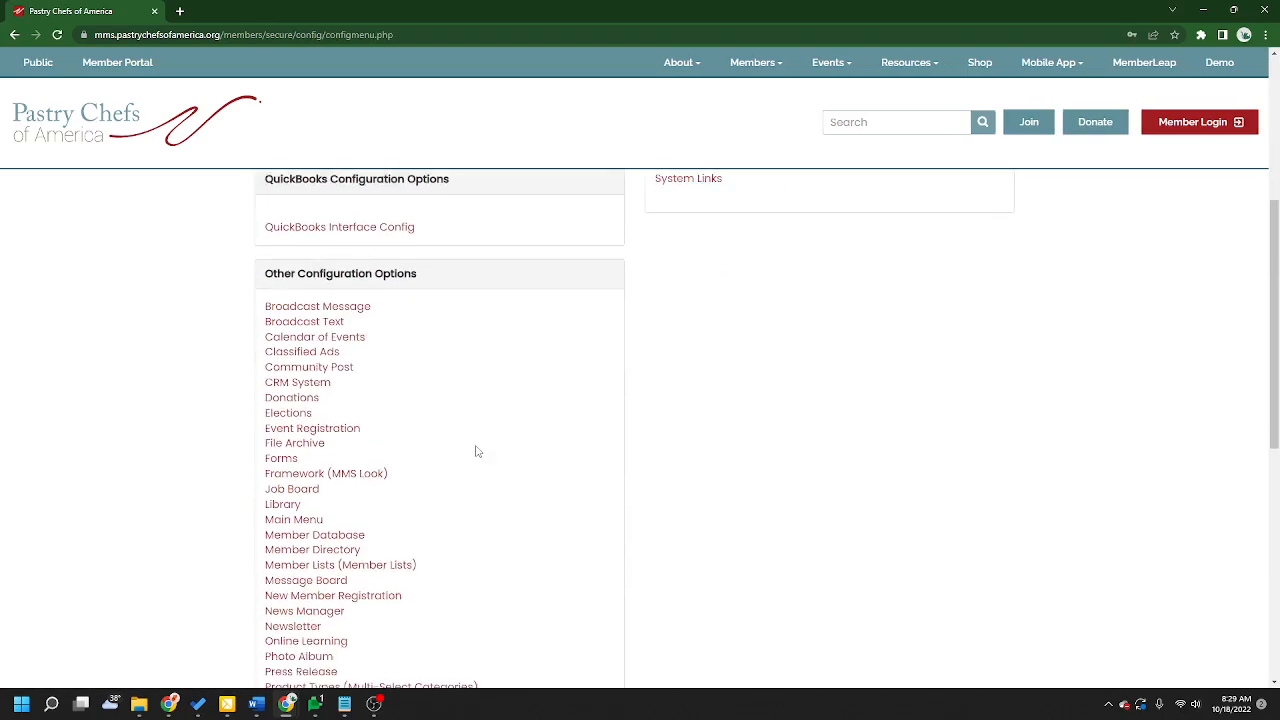
scroll(478, 452, down, 1)
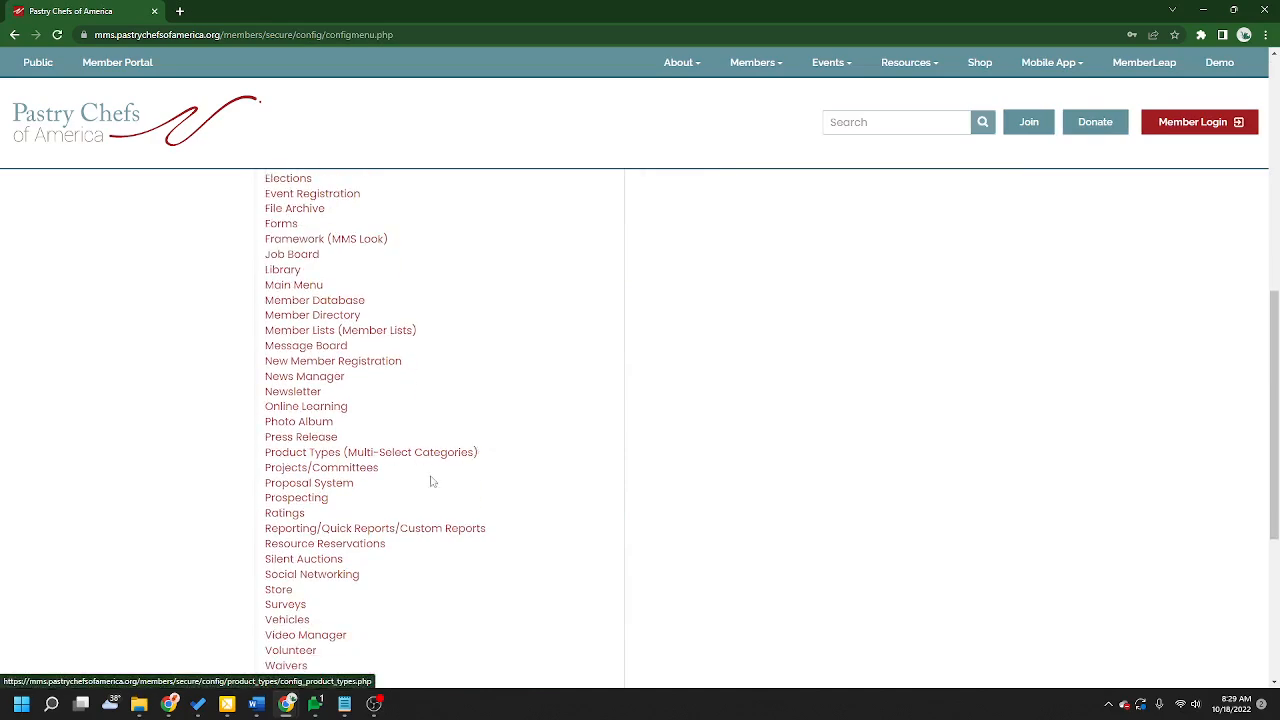
click(327, 492)
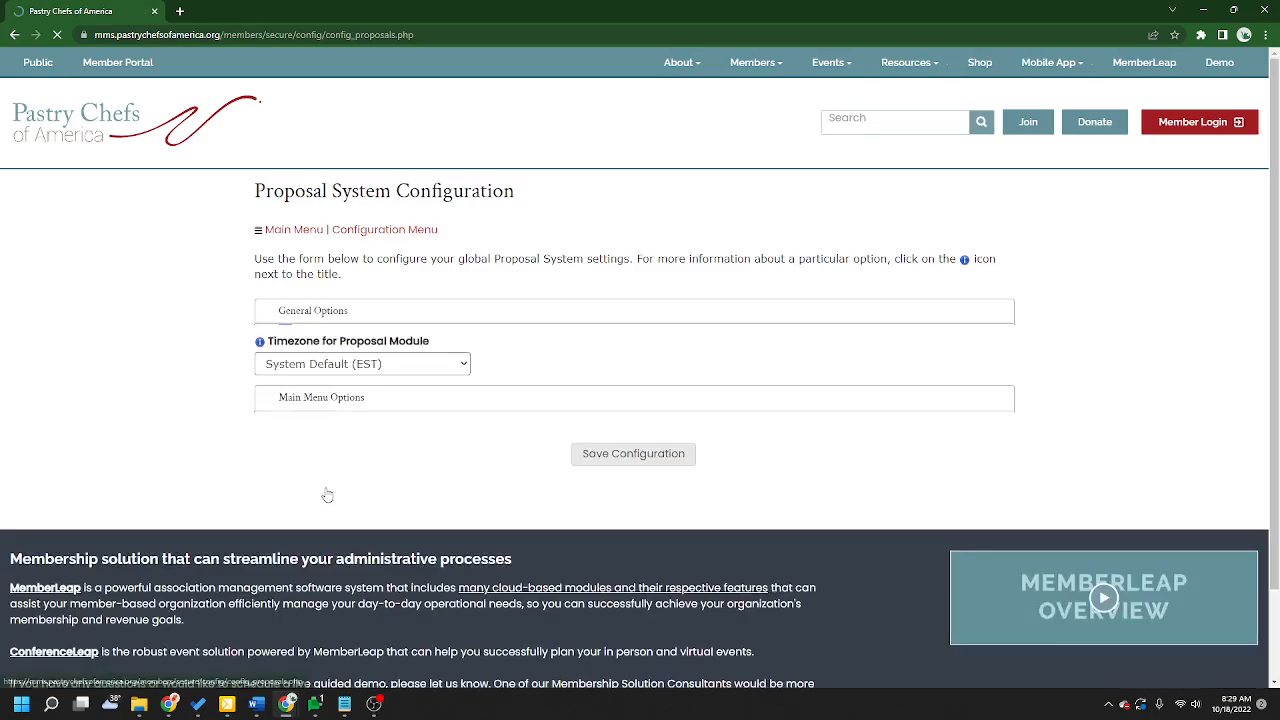
Step: Review the Proposal System Configuration general options, the timezone choices and the main menu options
scroll(1017, 499, down, 2)
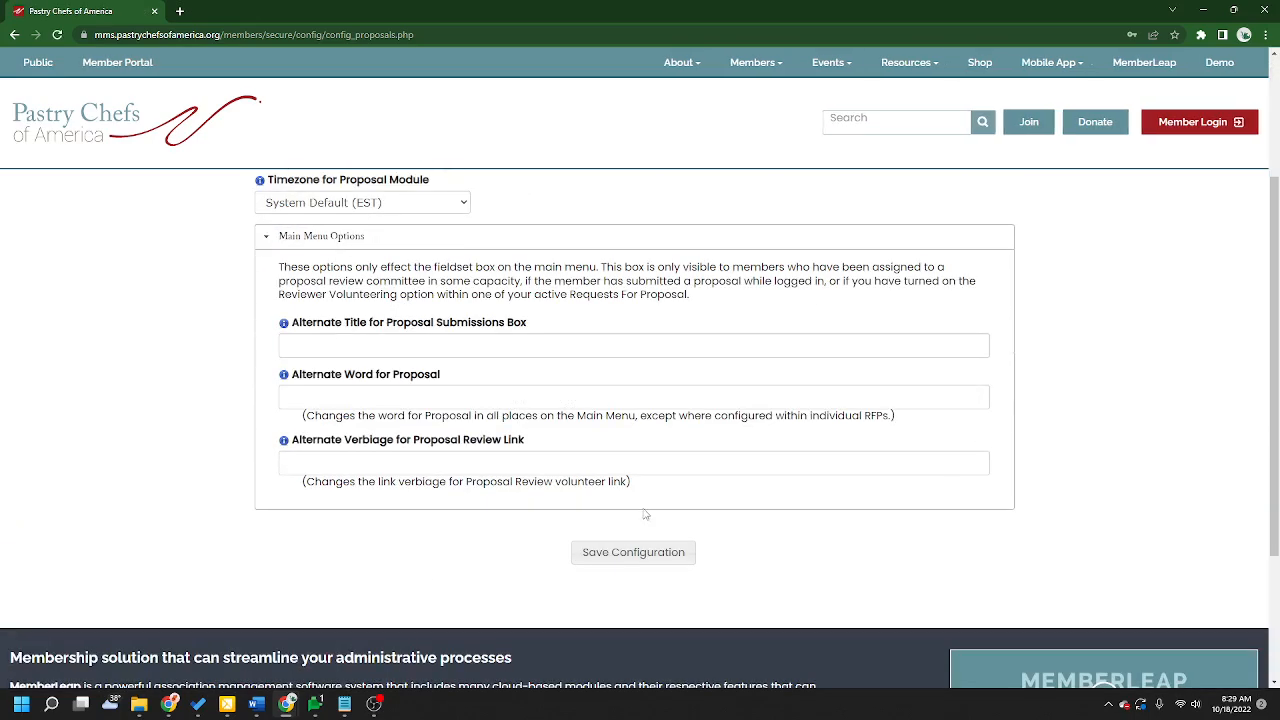
scroll(872, 558, up, 2)
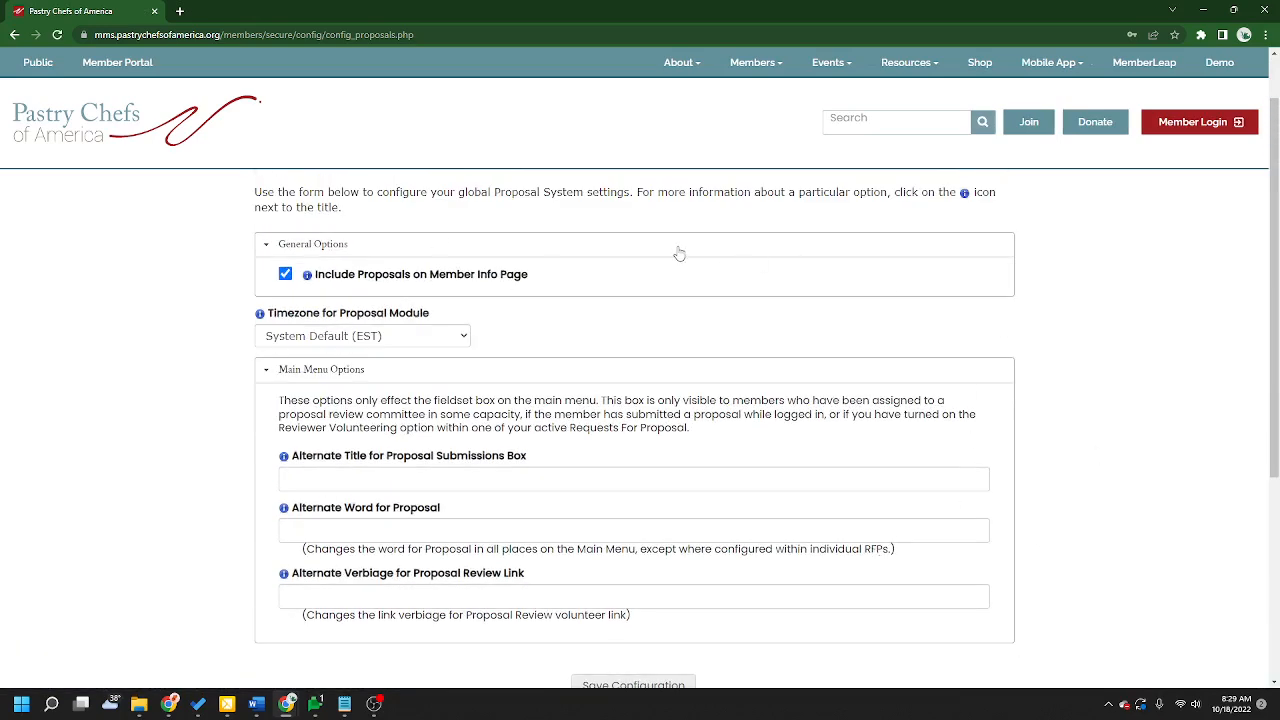
click(459, 340)
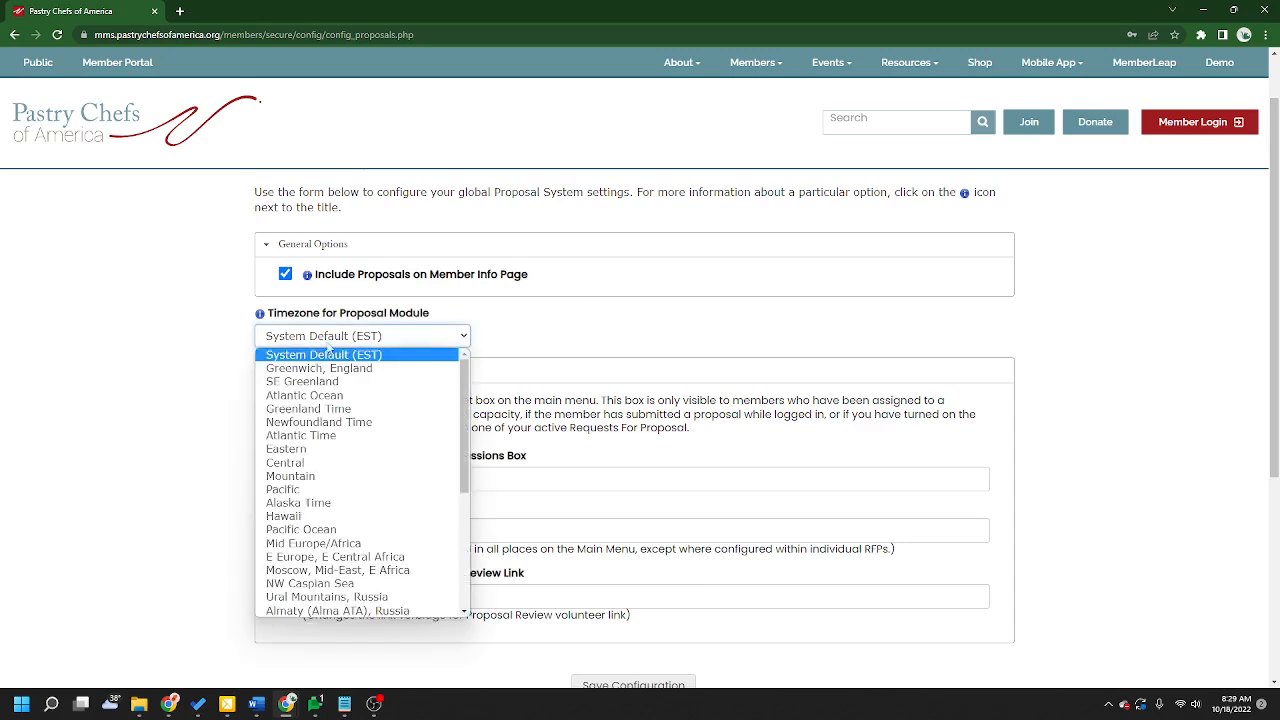
click(272, 318)
drag(268, 316, 446, 318)
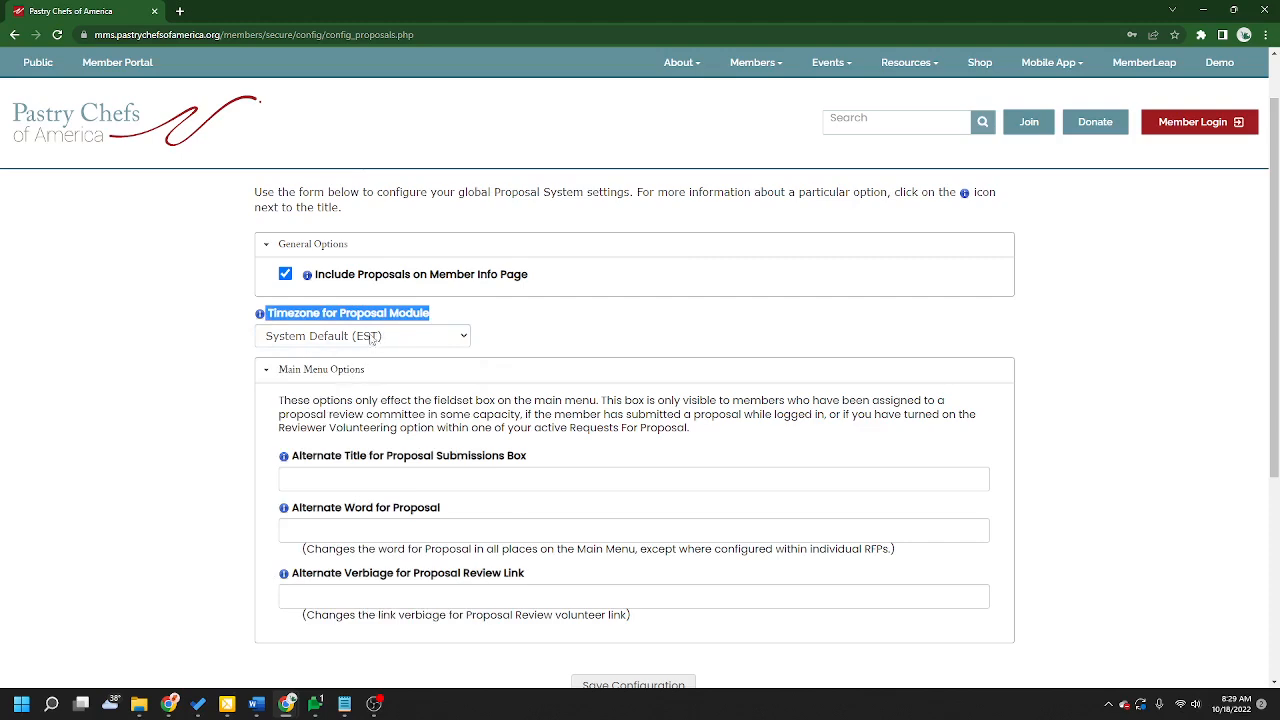
click(288, 337)
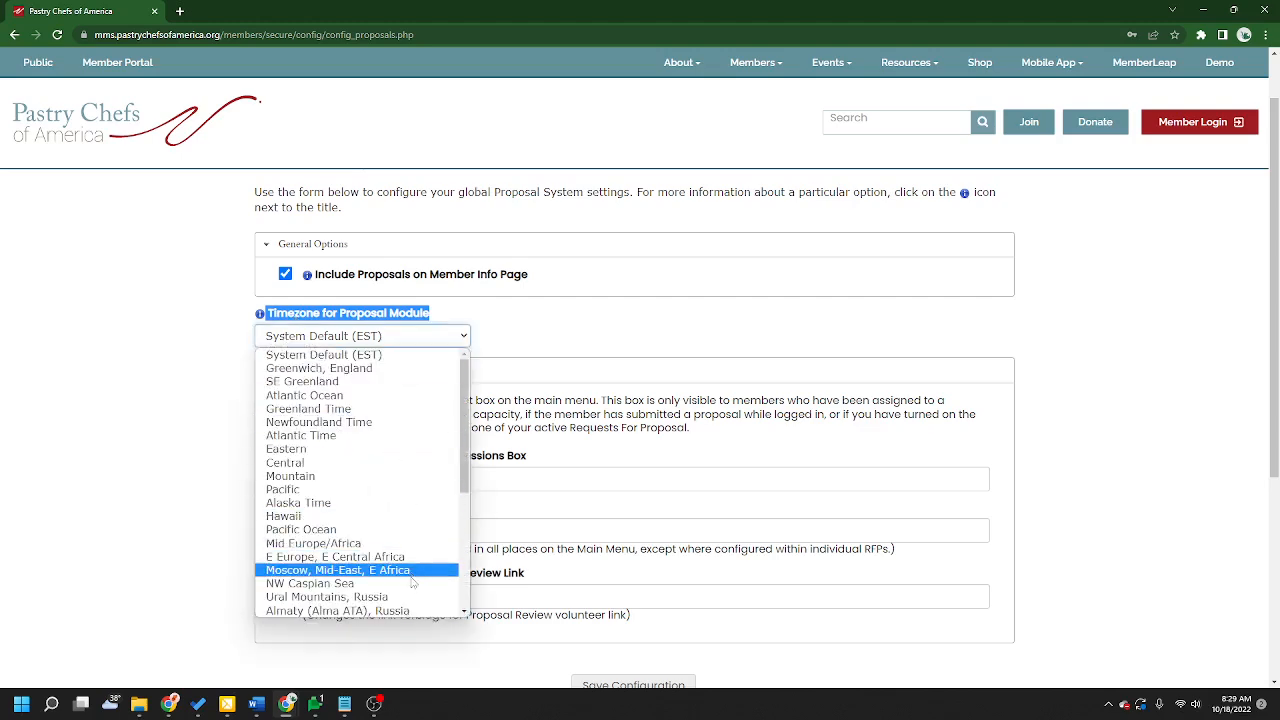
scroll(402, 570, down, 3)
scroll(405, 410, up, 3)
click(668, 294)
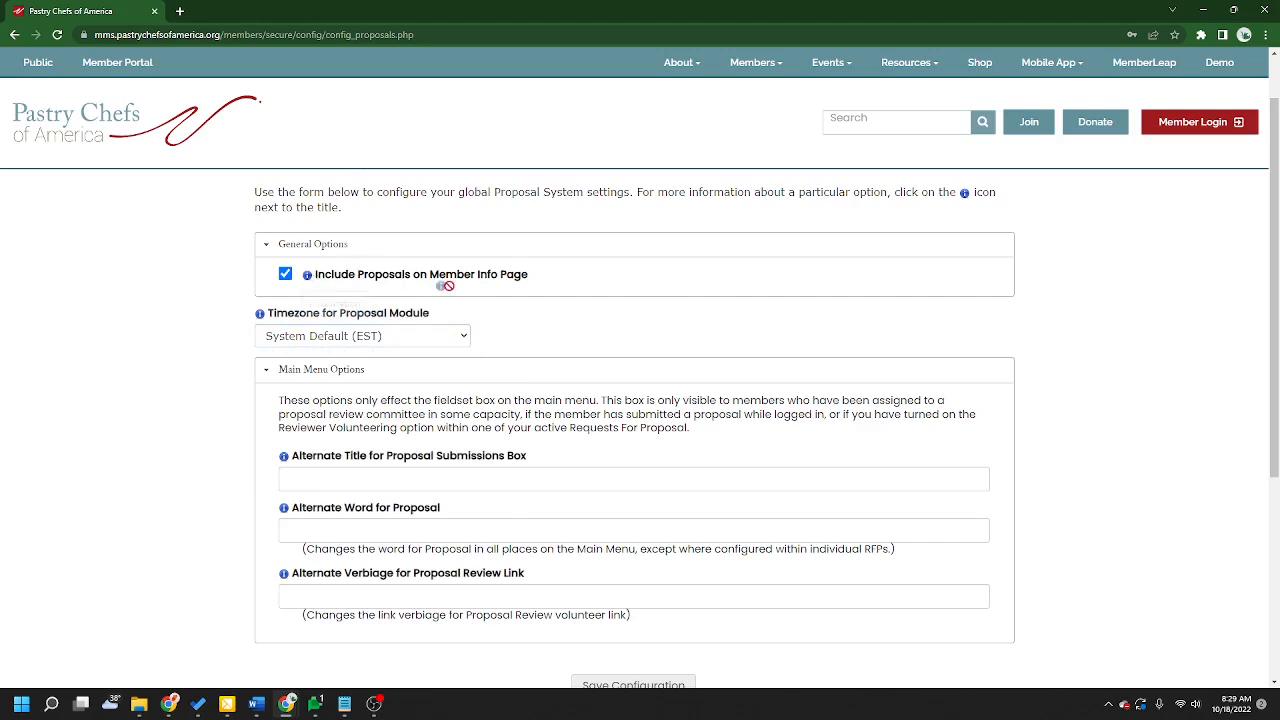
drag(536, 279, 317, 277)
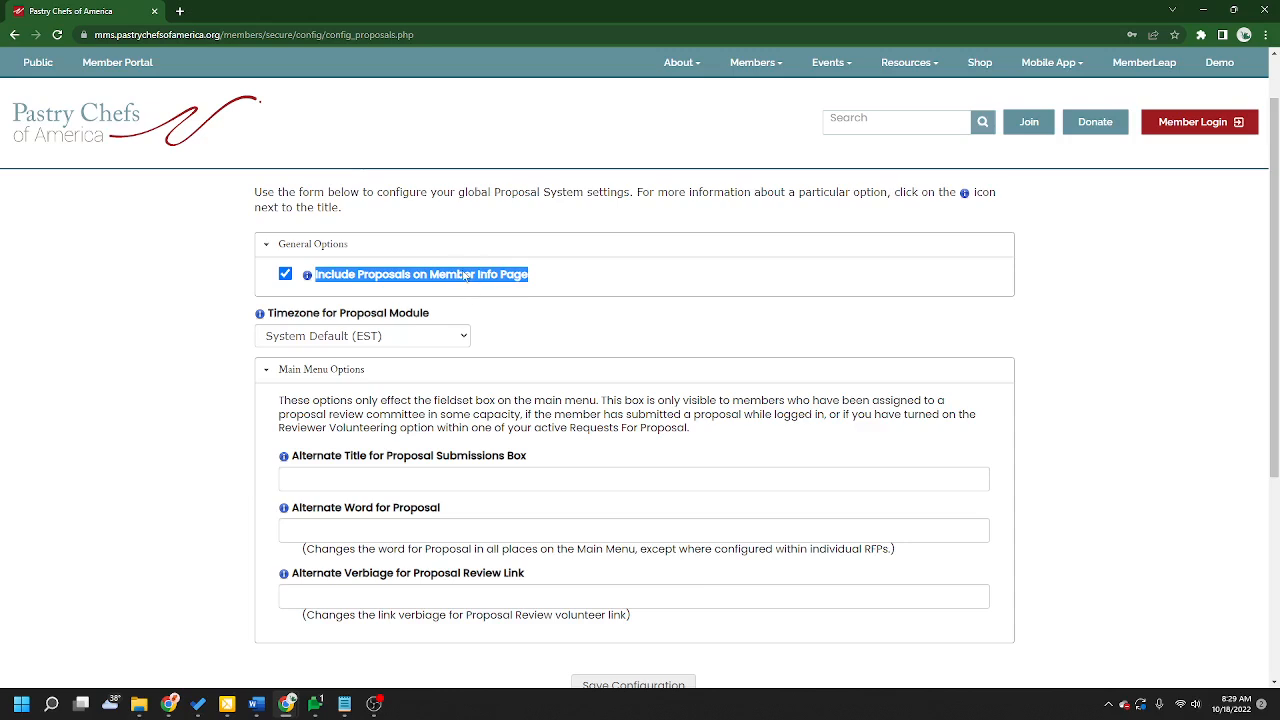
scroll(680, 350, up, 1)
Step: Open a member's record from the Member Database in a new tab
click(300, 231)
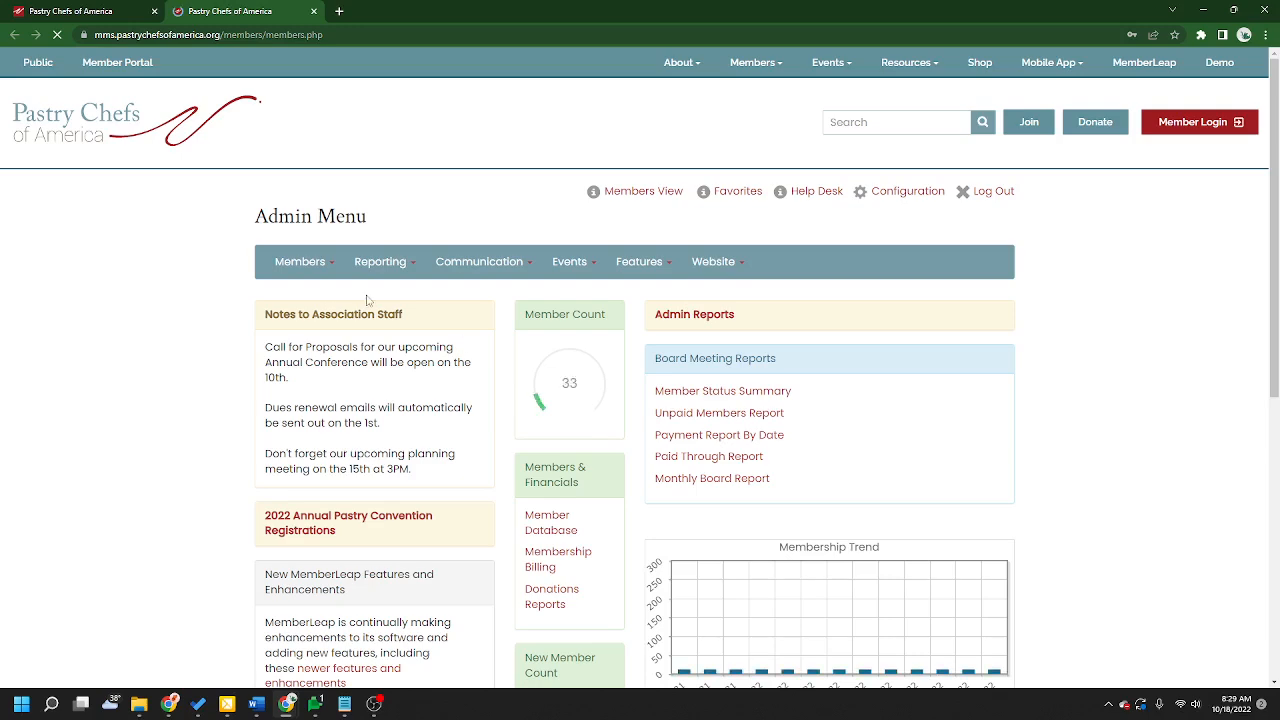
click(280, 262)
click(290, 293)
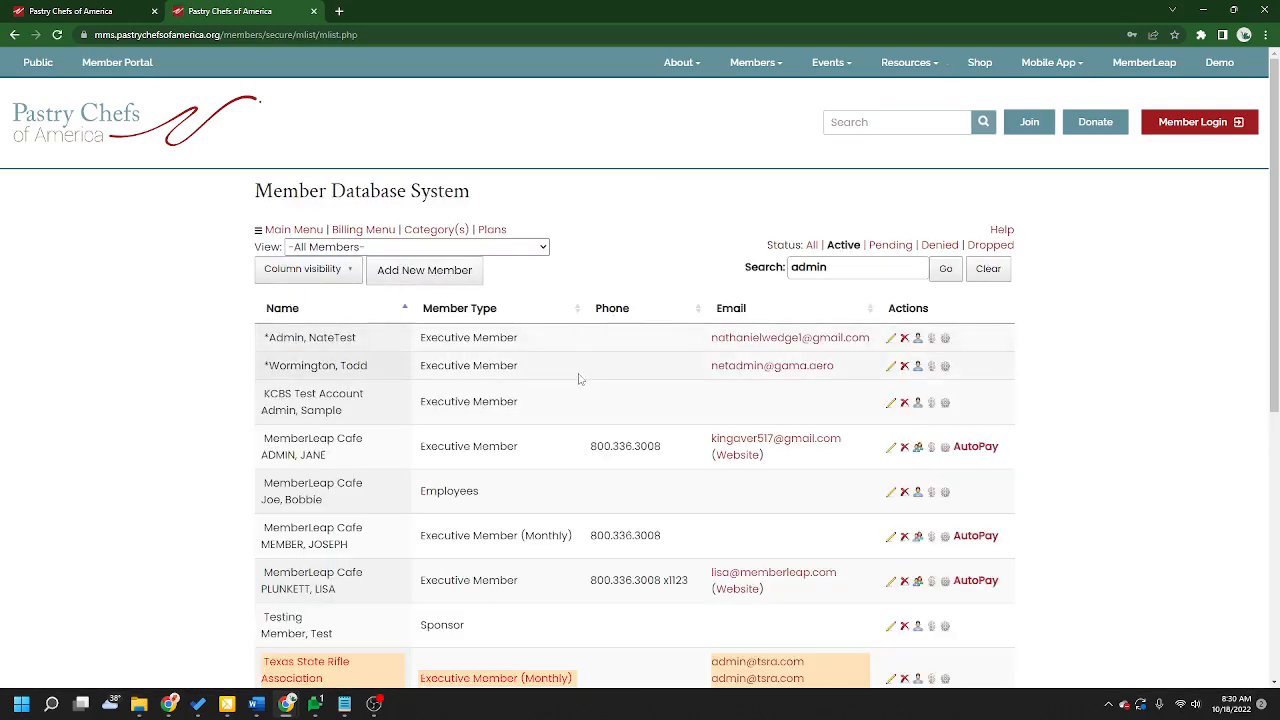
click(920, 449)
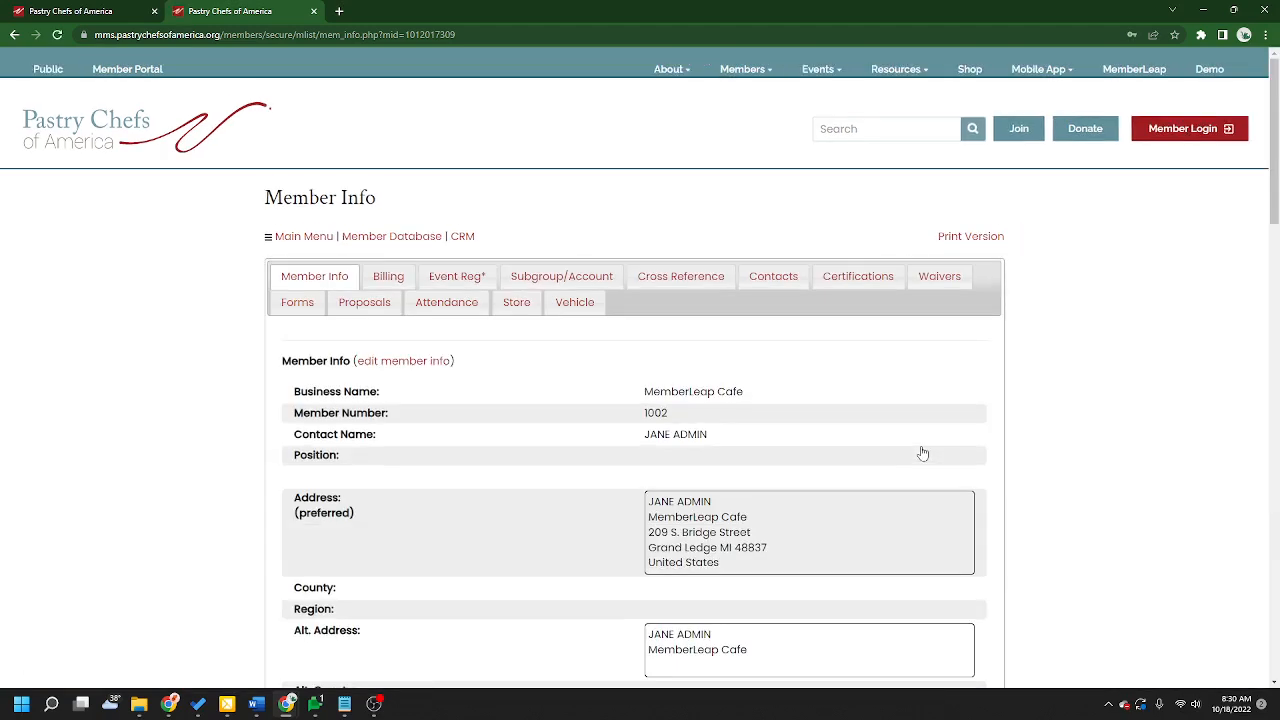
Step: Review the proposals listed on the member's Proposals tab
click(360, 307)
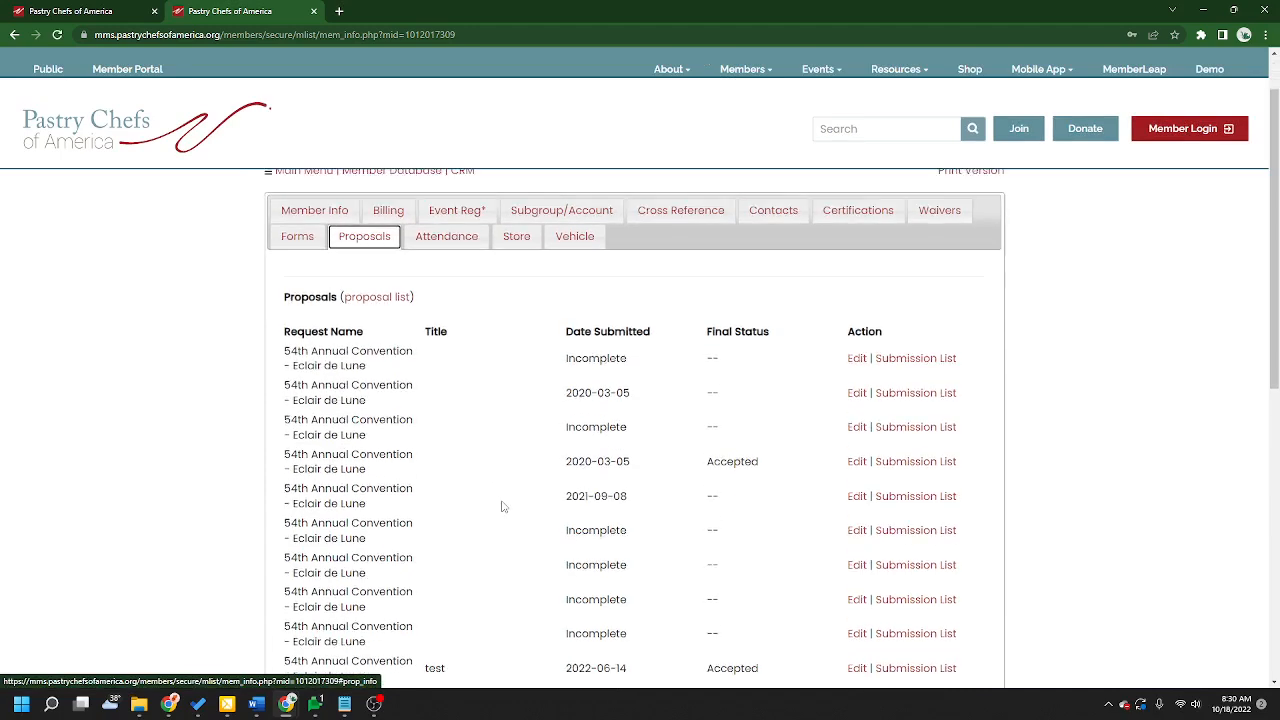
scroll(585, 367, down, 2)
scroll(449, 357, down, 2)
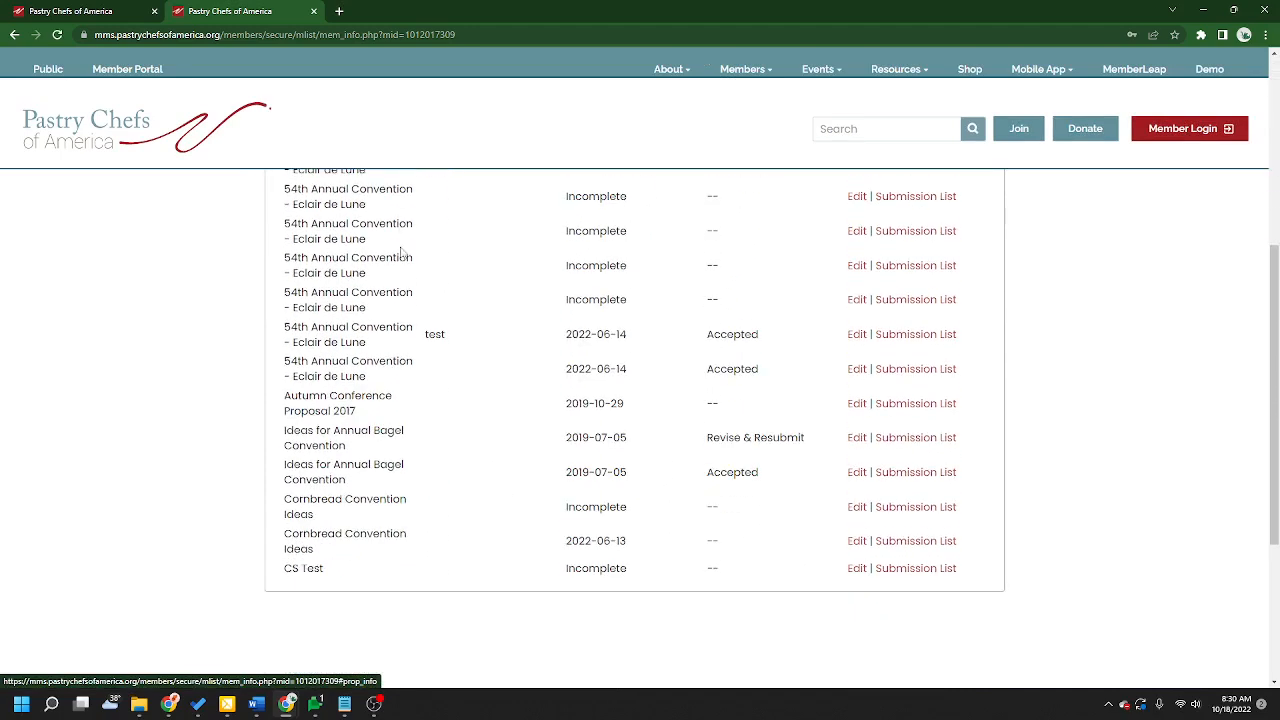
scroll(1020, 635, up, 4)
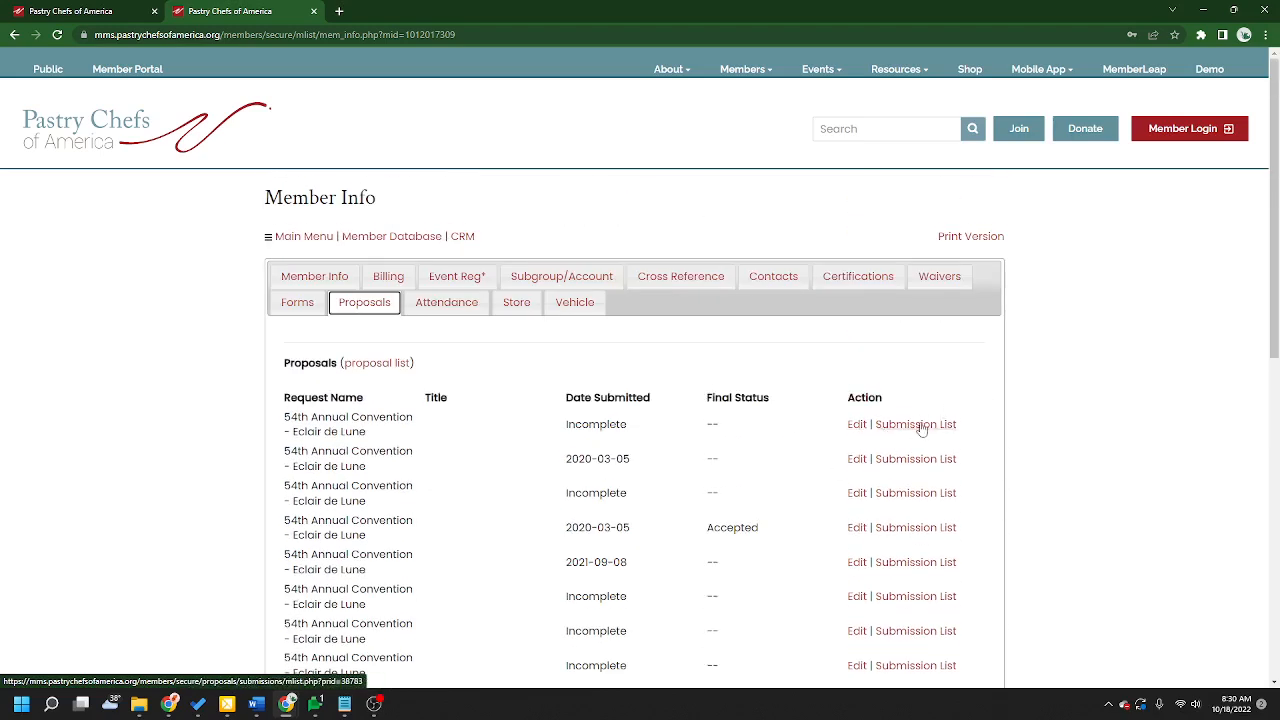
scroll(607, 490, down, 1)
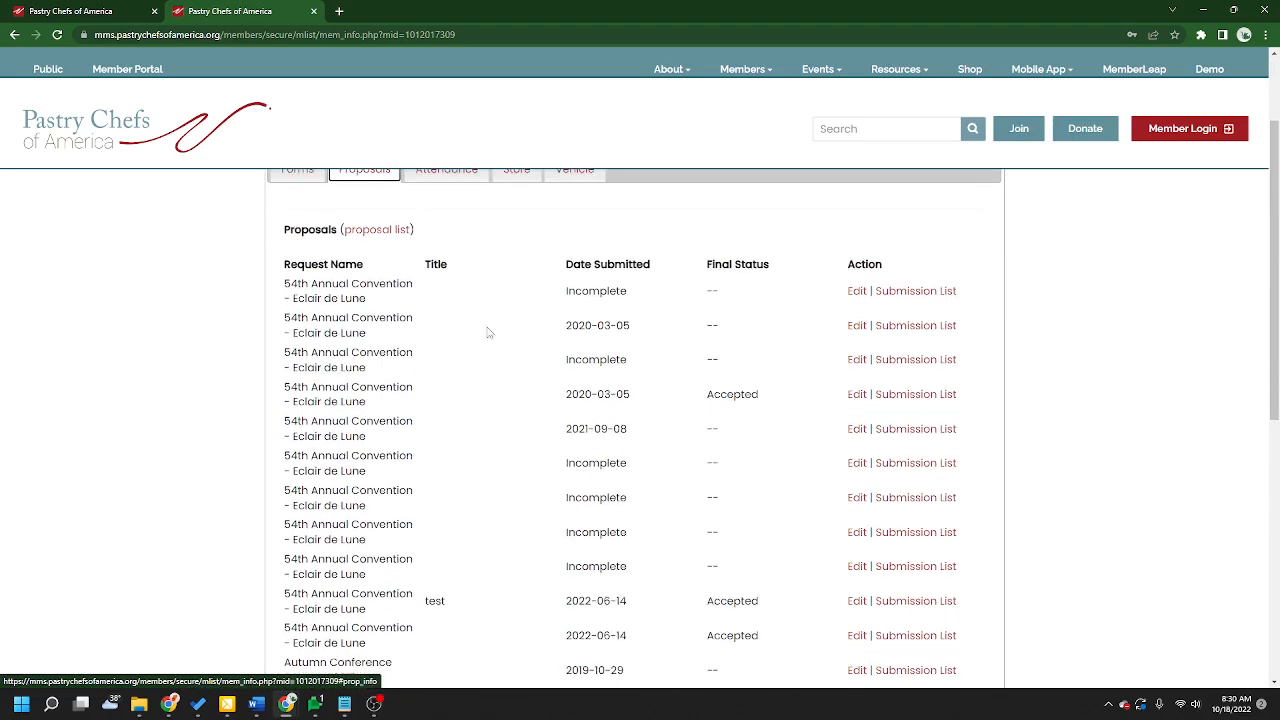
scroll(650, 616, up, 1)
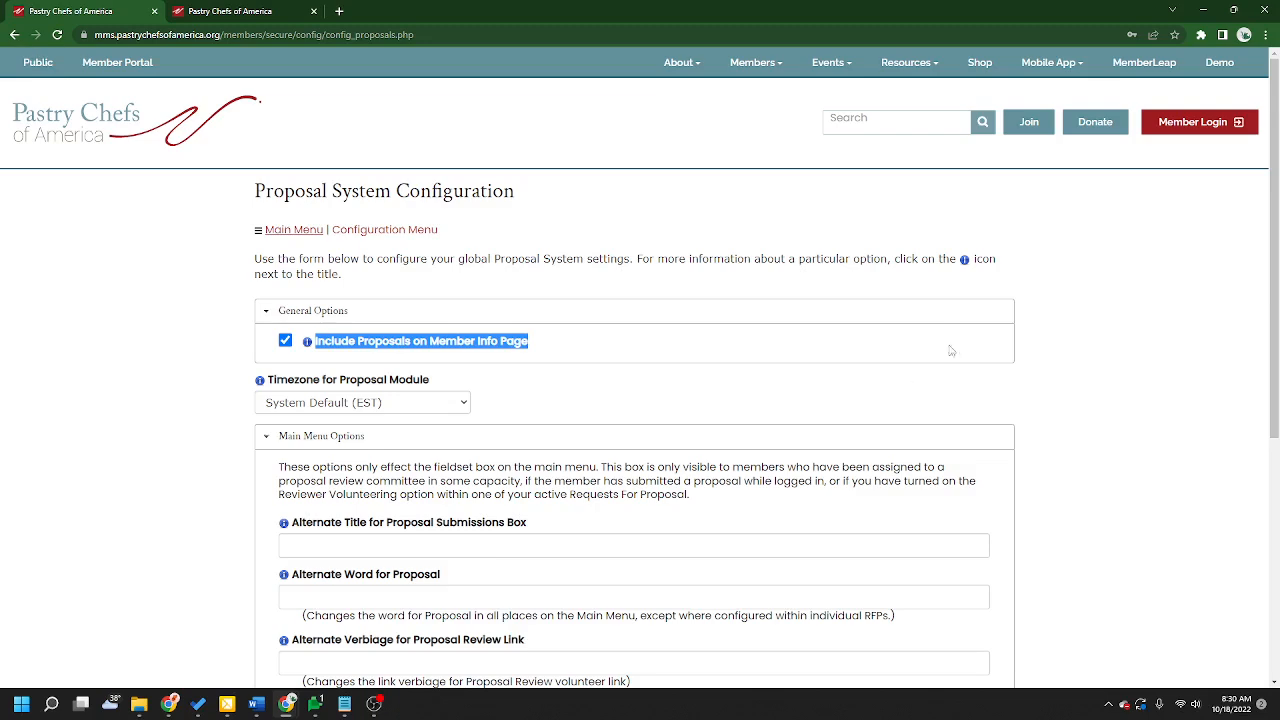
Step: Review the Main Menu Options fields for alternate title, word and review link verbiage in the Proposal System Configuration
click(953, 347)
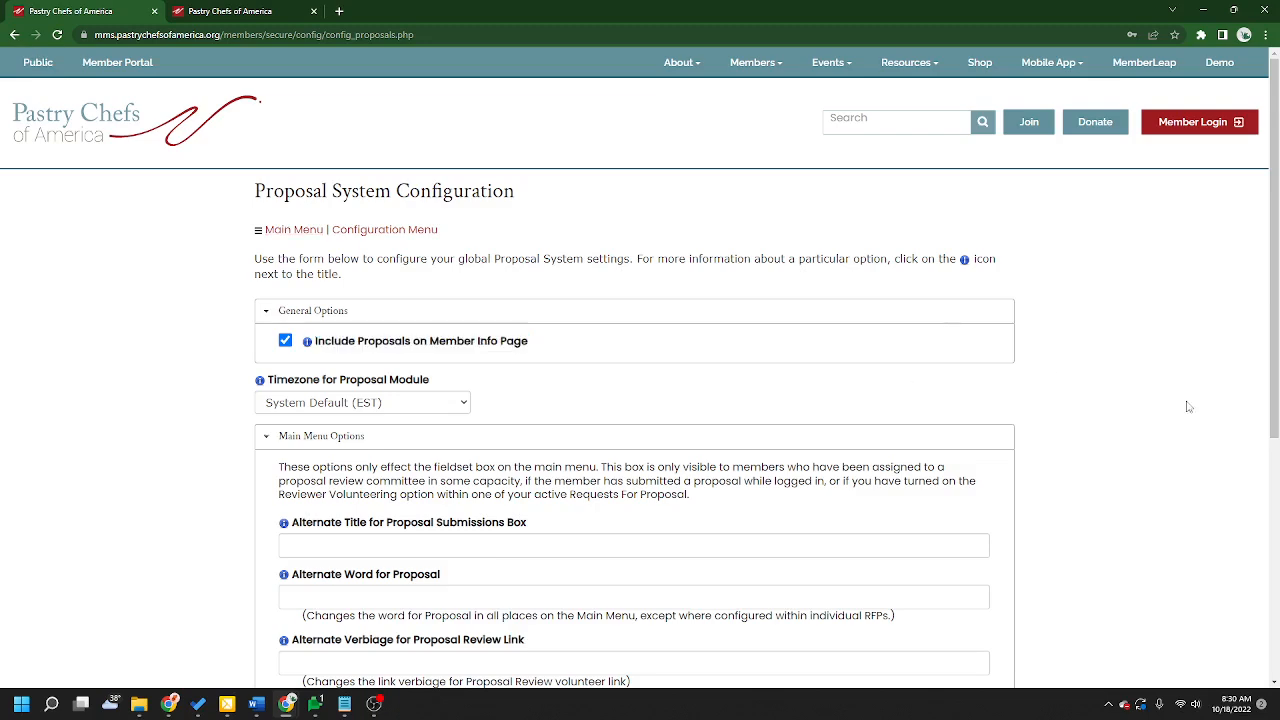
scroll(1200, 450, down, 2)
drag(538, 329, 295, 330)
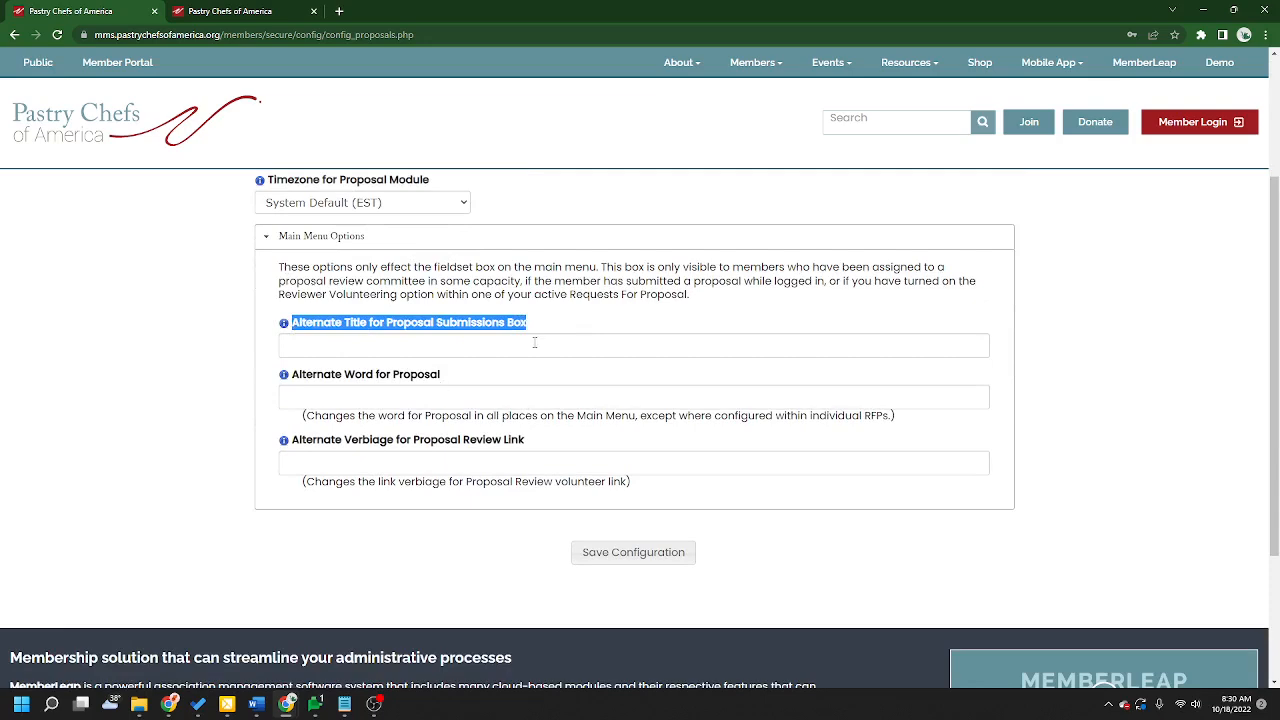
click(488, 326)
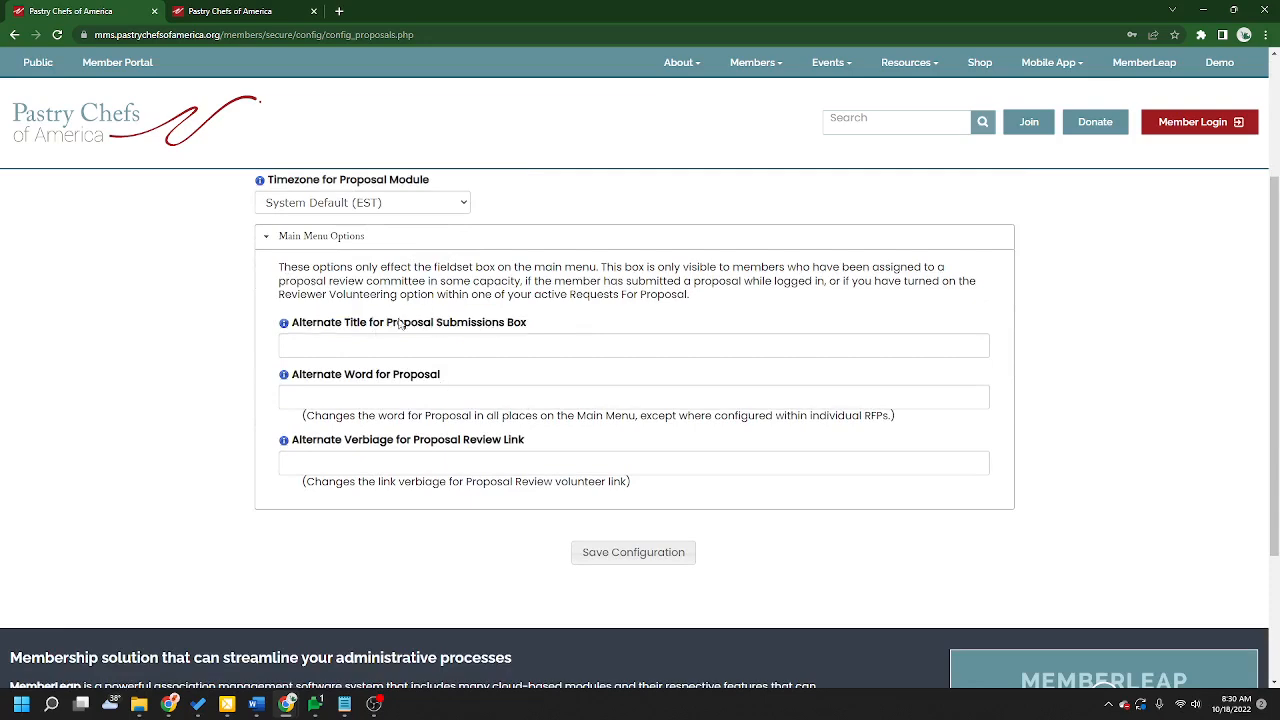
drag(386, 325, 510, 343)
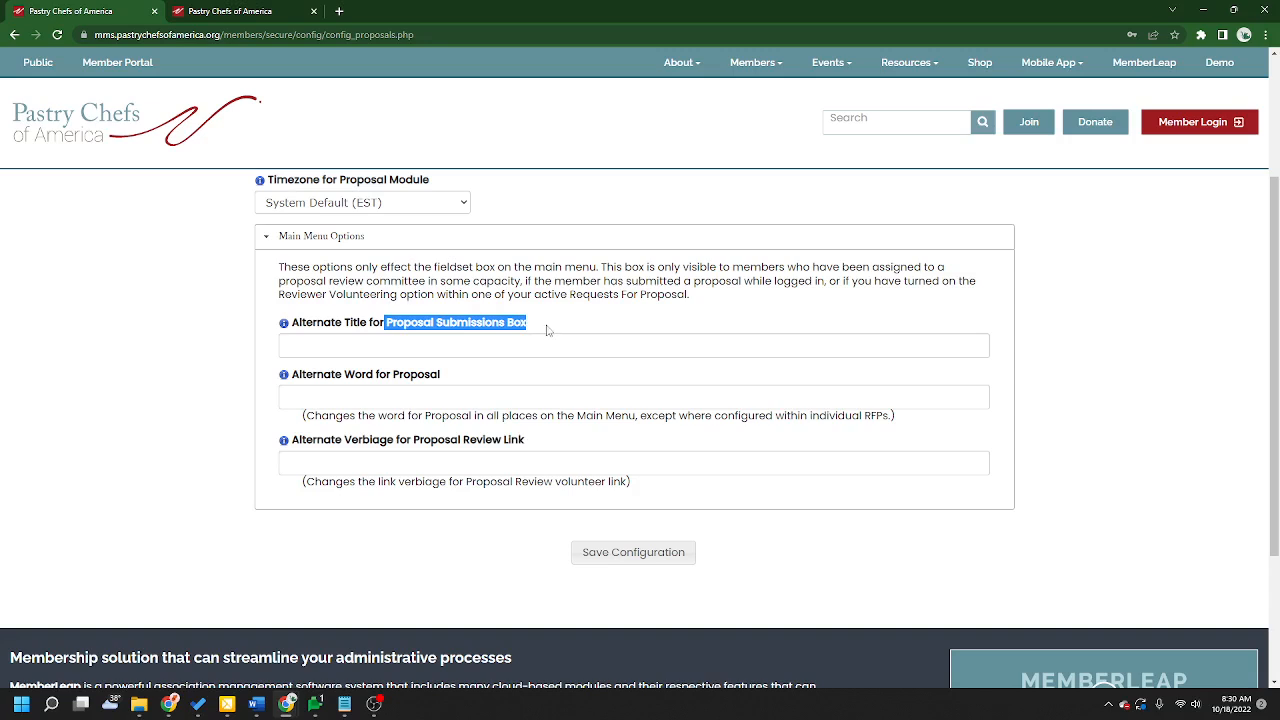
Step: Examine what each Main Menu Options field changes, especially the alternate verbiage for the proposal review volunteer link
click(464, 337)
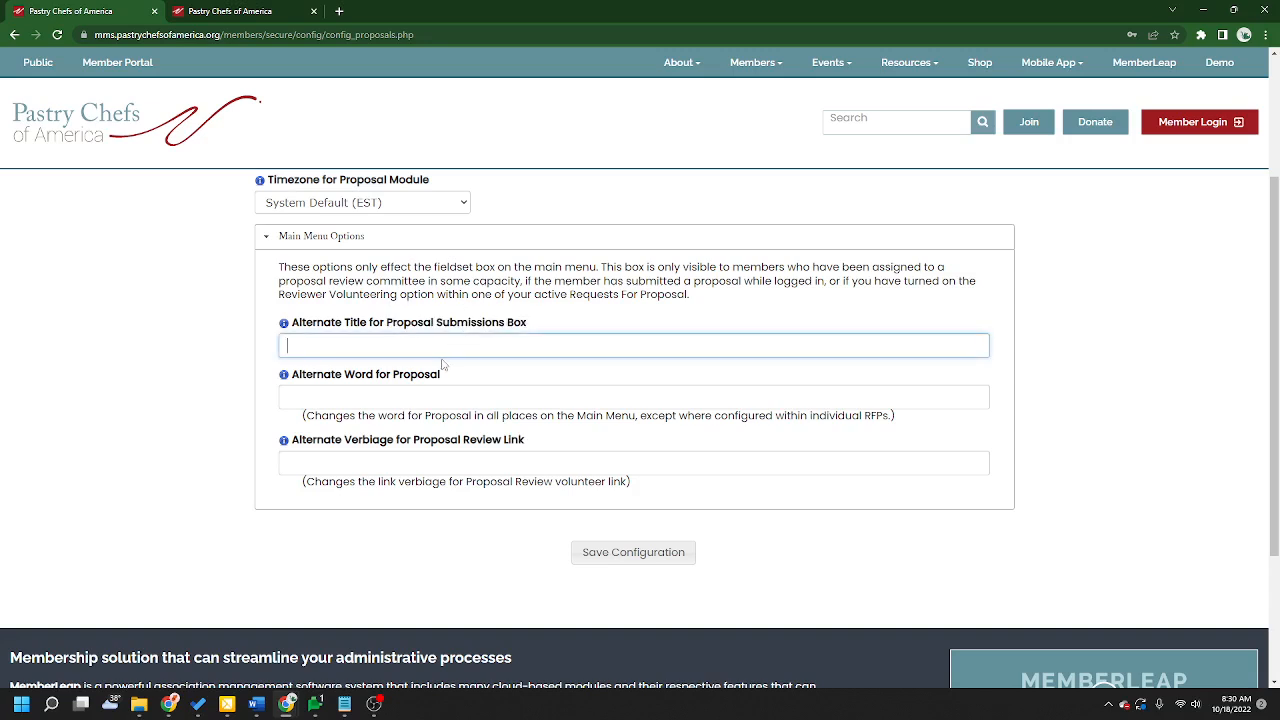
drag(443, 376, 395, 378)
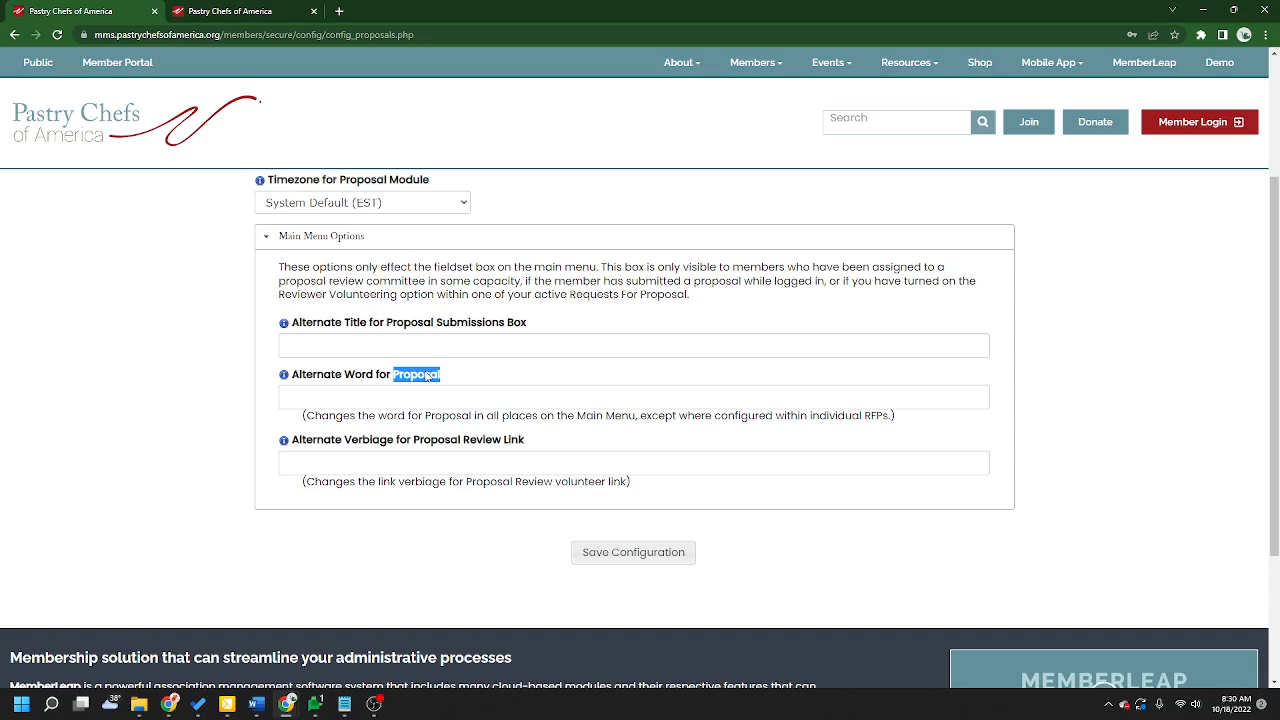
click(427, 376)
drag(526, 440, 293, 446)
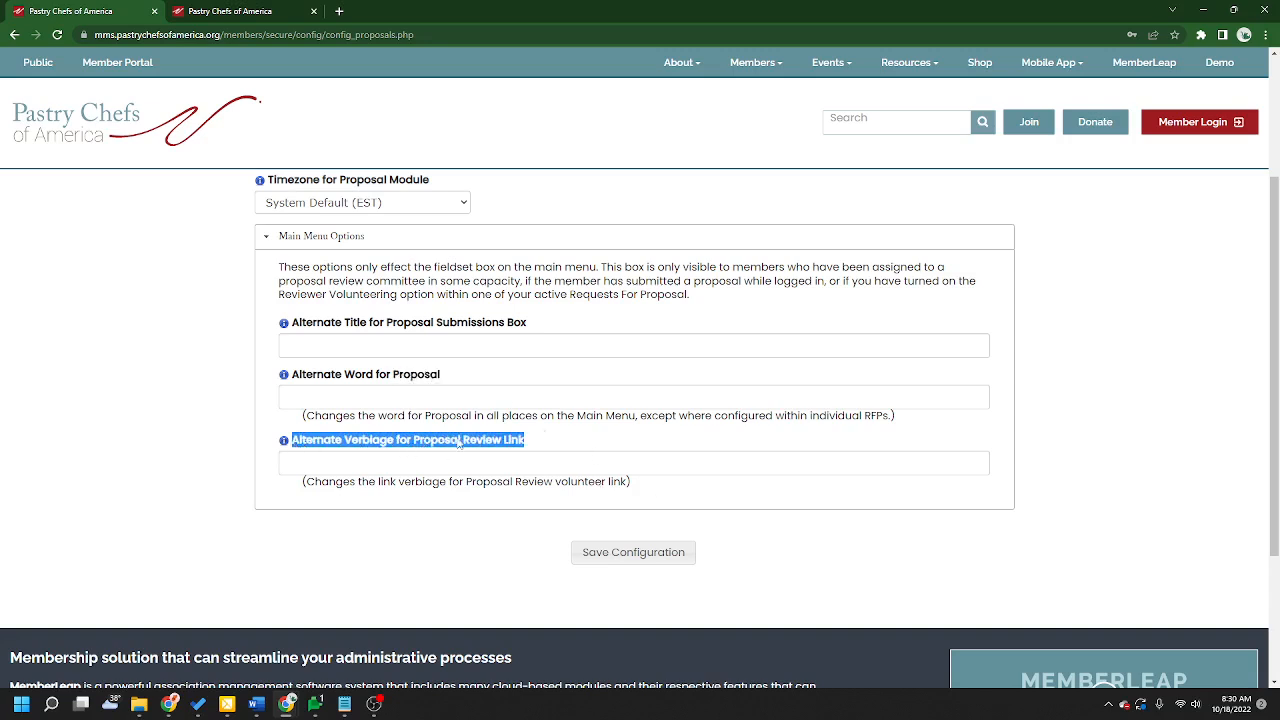
click(594, 440)
click(591, 459)
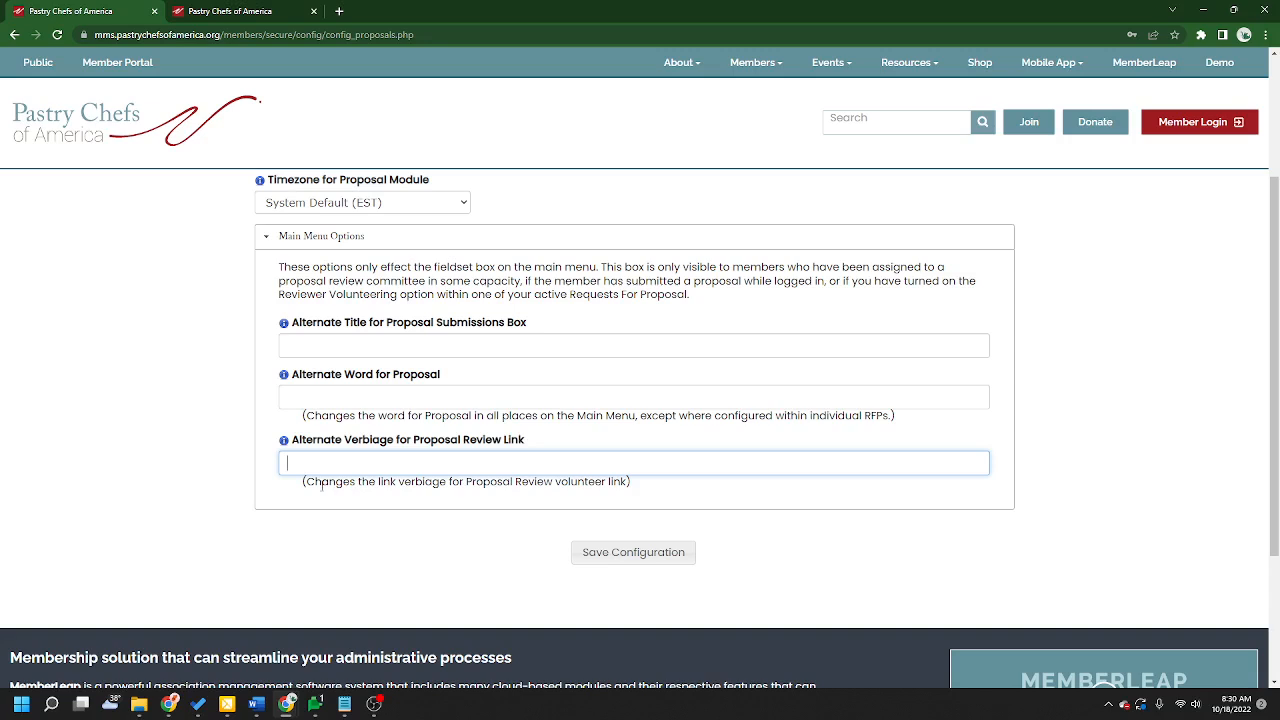
click(801, 507)
drag(538, 440, 417, 447)
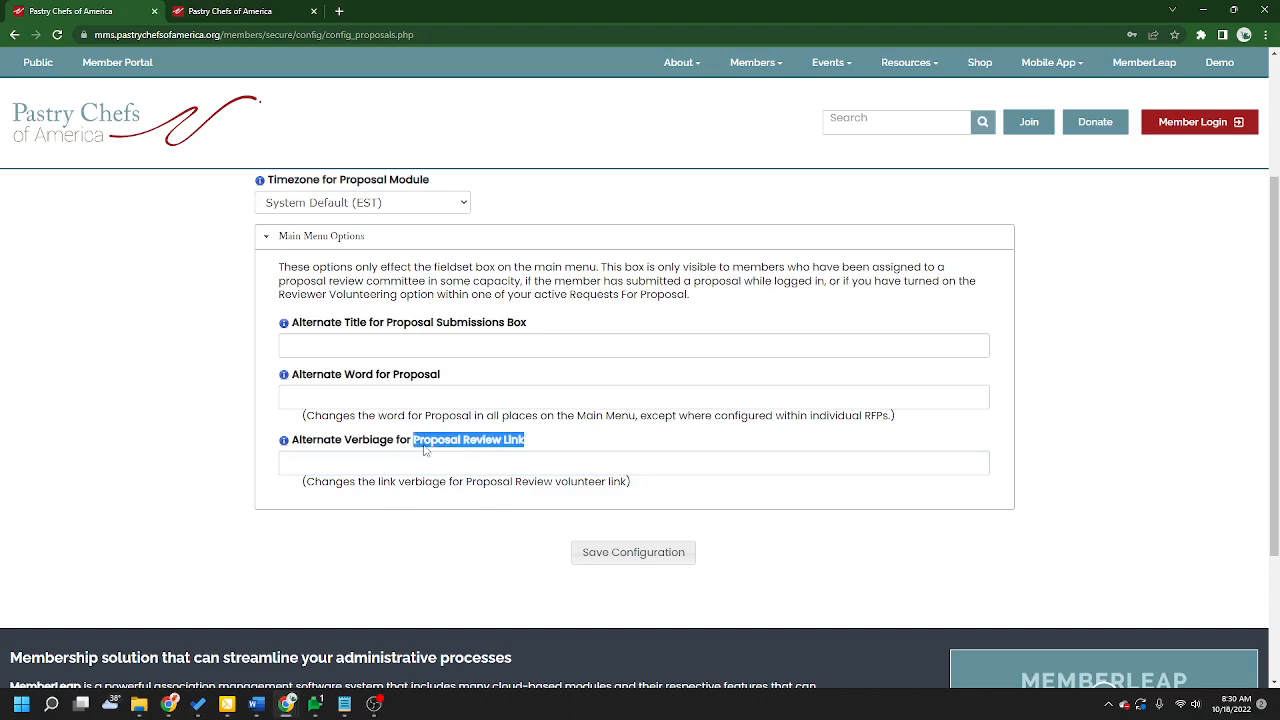
click(437, 539)
Step: Leave the Proposal System Configuration page and return to the member portal's main menu
scroll(1091, 457, up, 2)
click(301, 240)
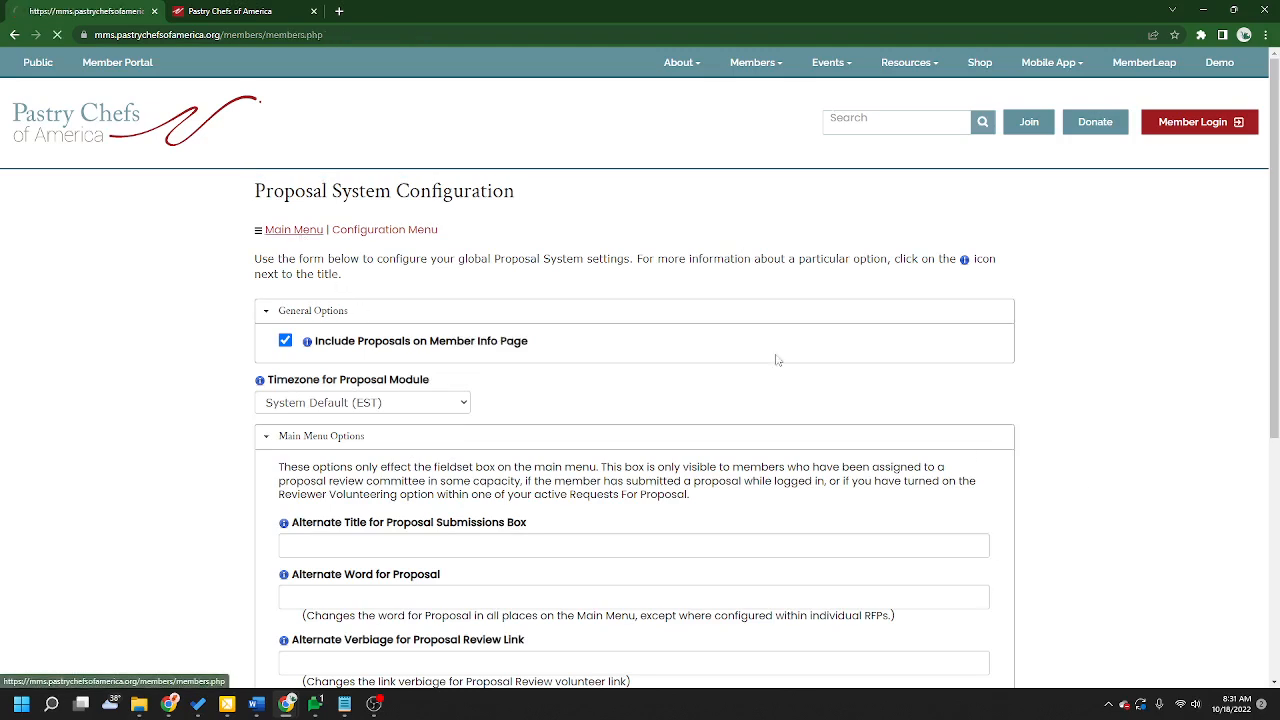